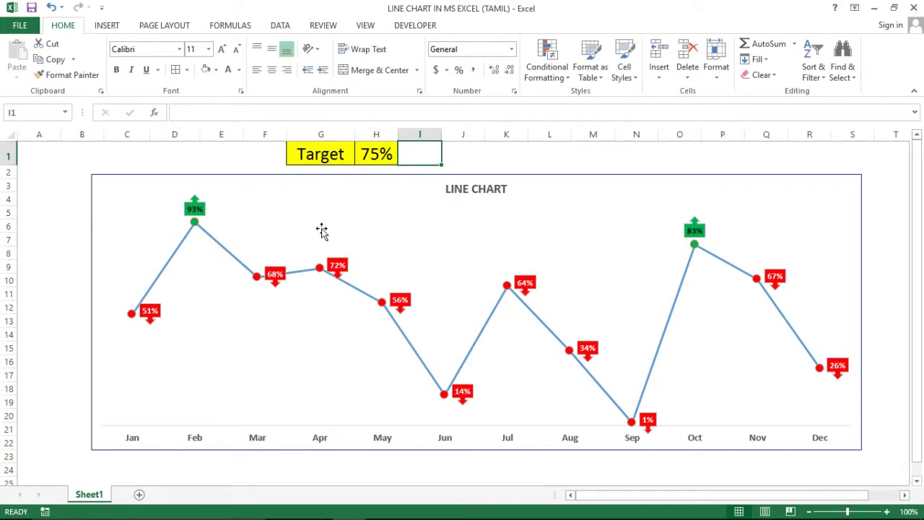
- Change the target in H1 to 55%
left_click(502, 144)
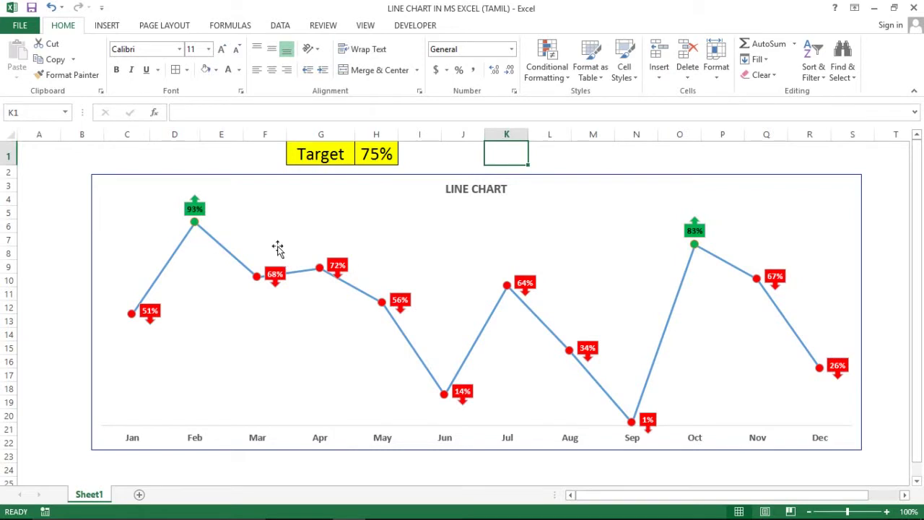
left_click(382, 152)
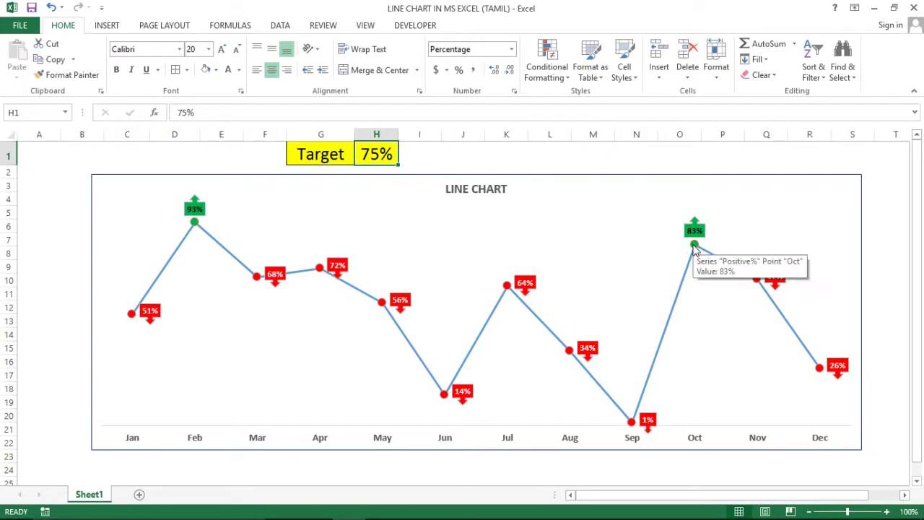
left_click(378, 158)
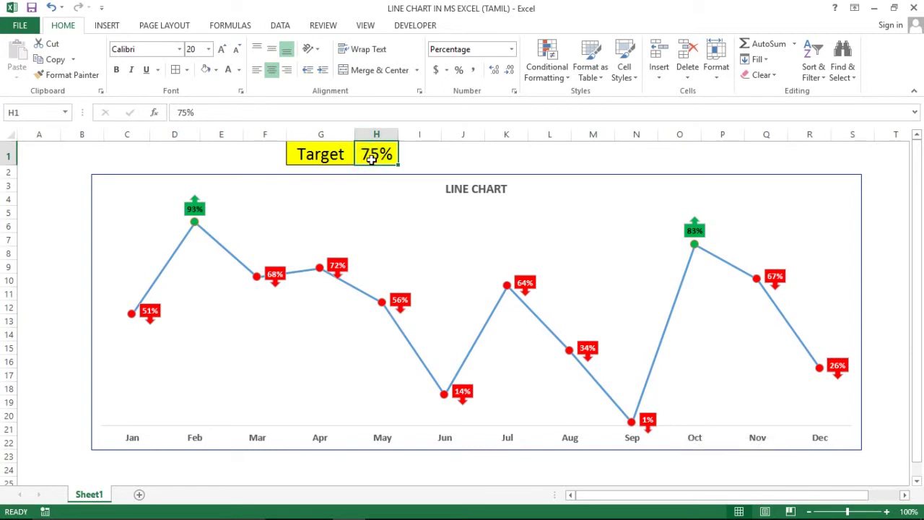
type("55")
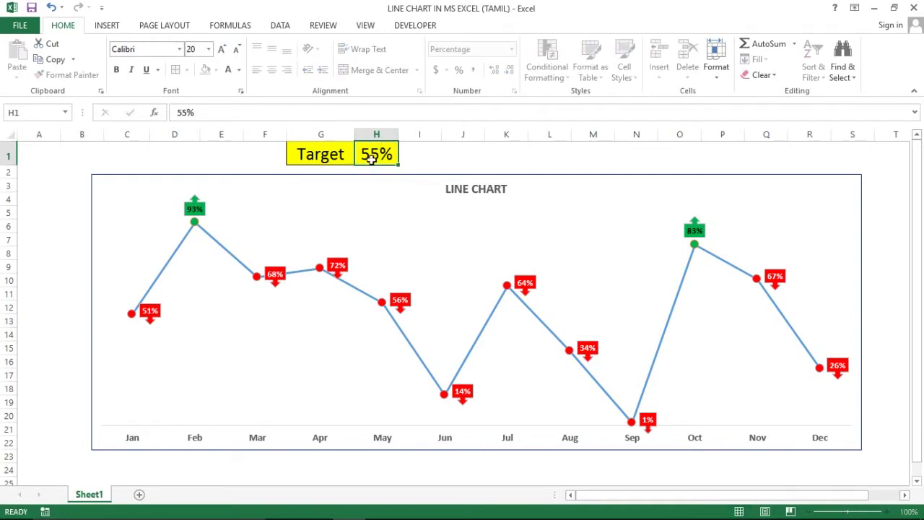
key("Return")
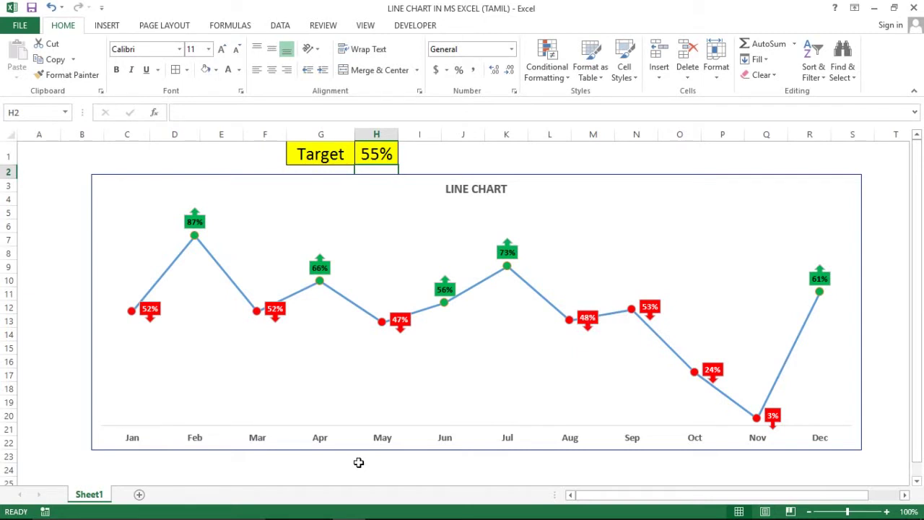
- Change the target in H1 to 35%, so only Jan, Feb and Sep show red arrows
left_click(378, 153)
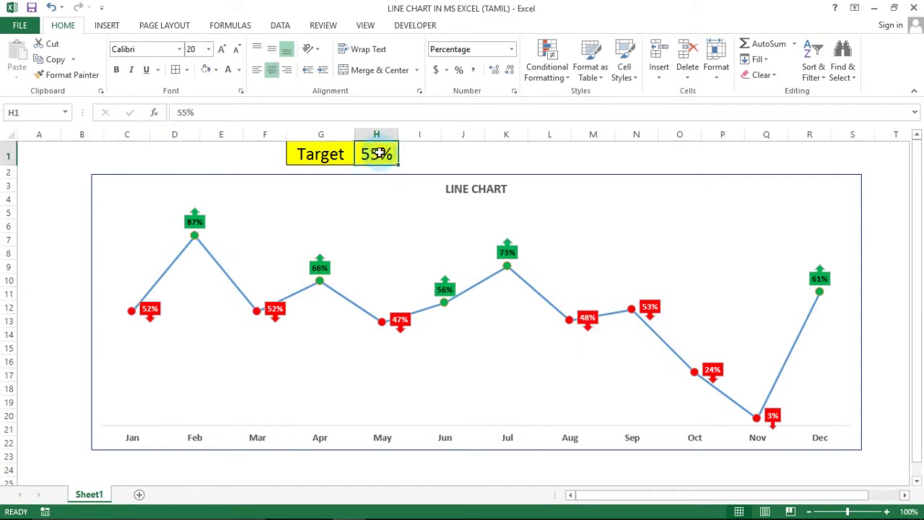
type("35")
key("Return")
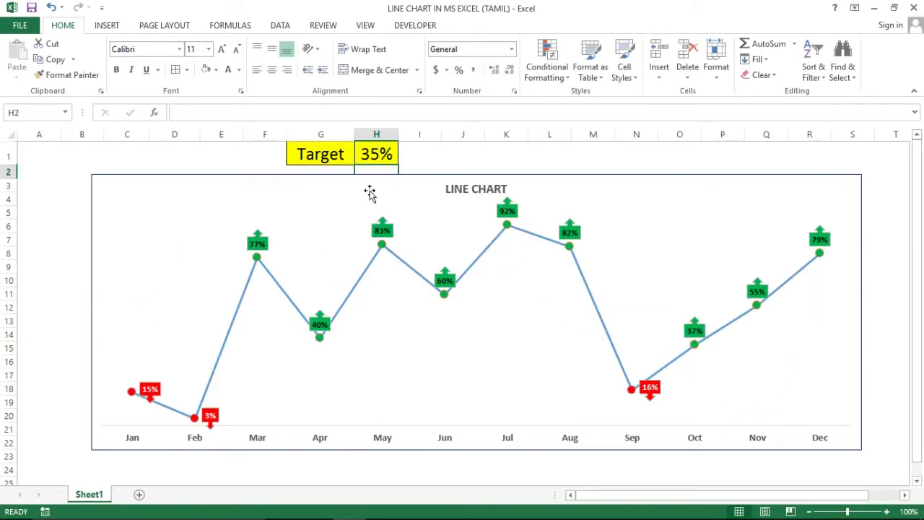
left_click(378, 154)
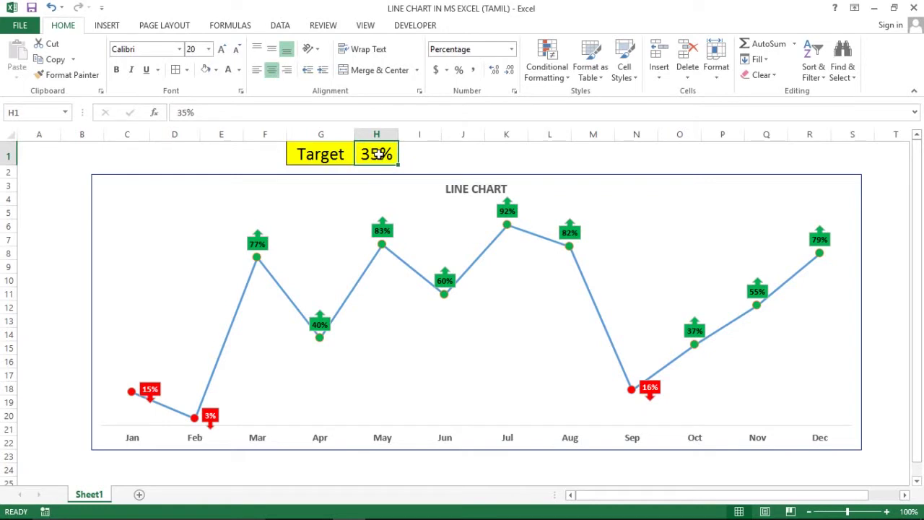
- Add Sheet2, then set Sheet1's table A1:D10 to Automatic (black) font colour
left_click(140, 495)
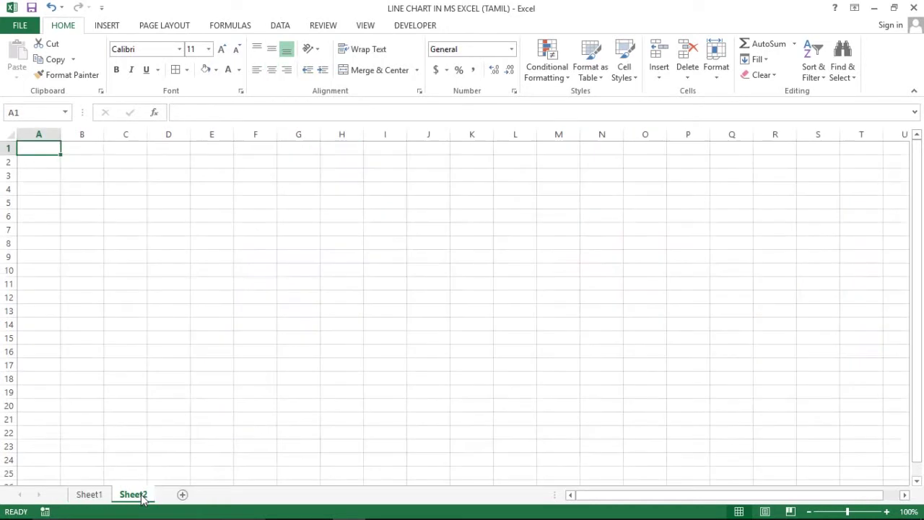
left_click(86, 496)
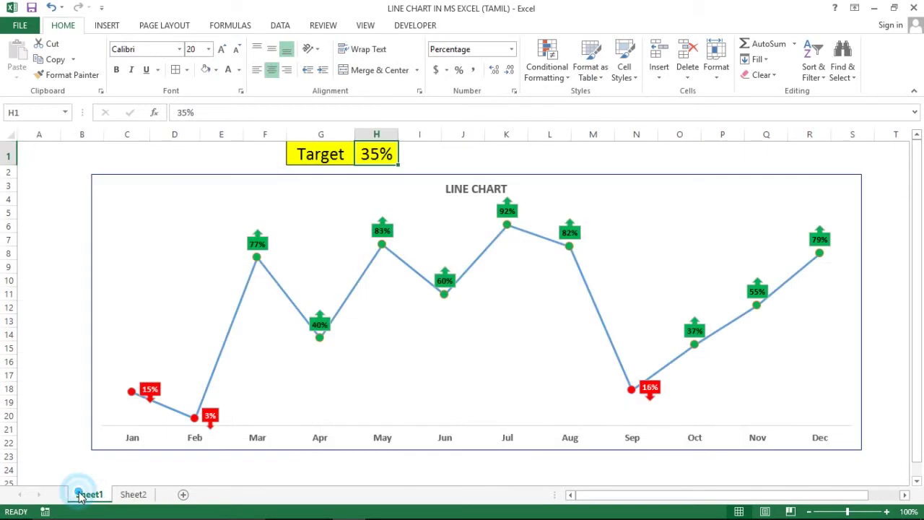
left_click(39, 150)
key("shift+Right")
key("shift+Right")
key("shift+Right")
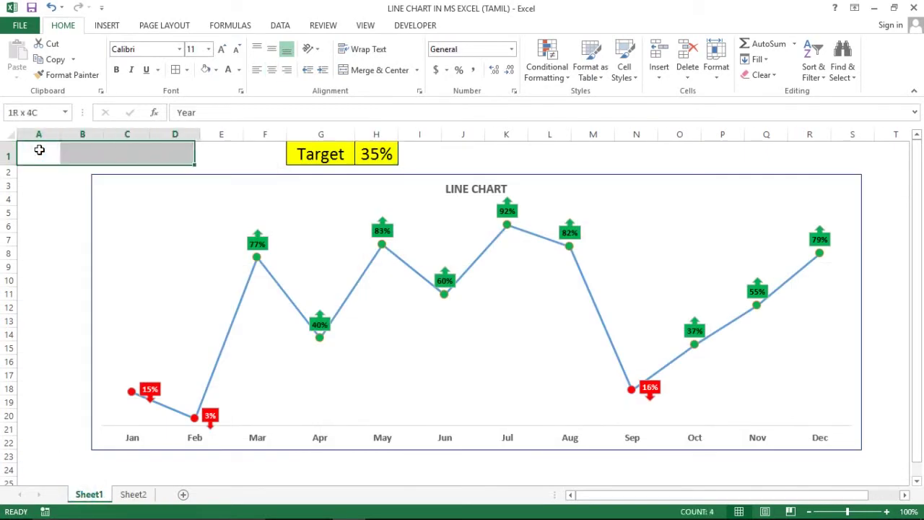
key("shift+Down")
key("shift+Down")
key("shift+Down")
key("shift+Down")
key("shift+Down")
key("shift+Down")
key("shift+Down")
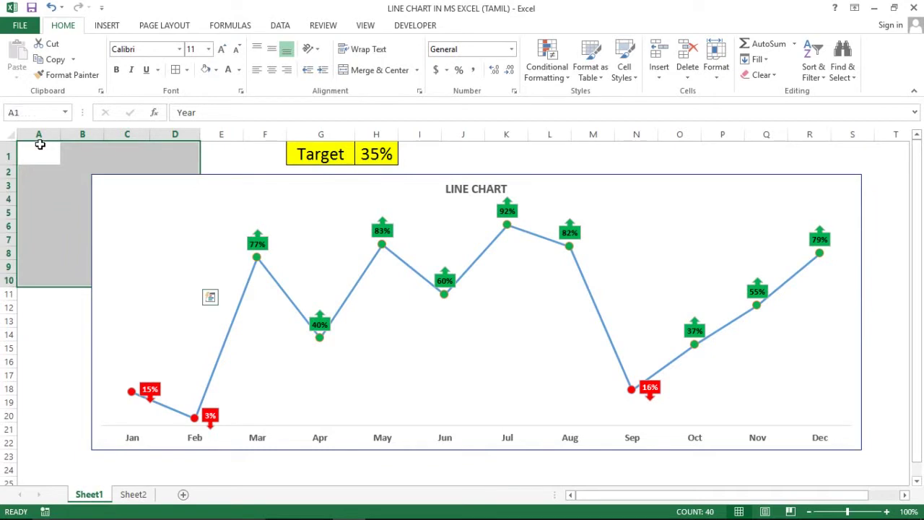
left_click(240, 70)
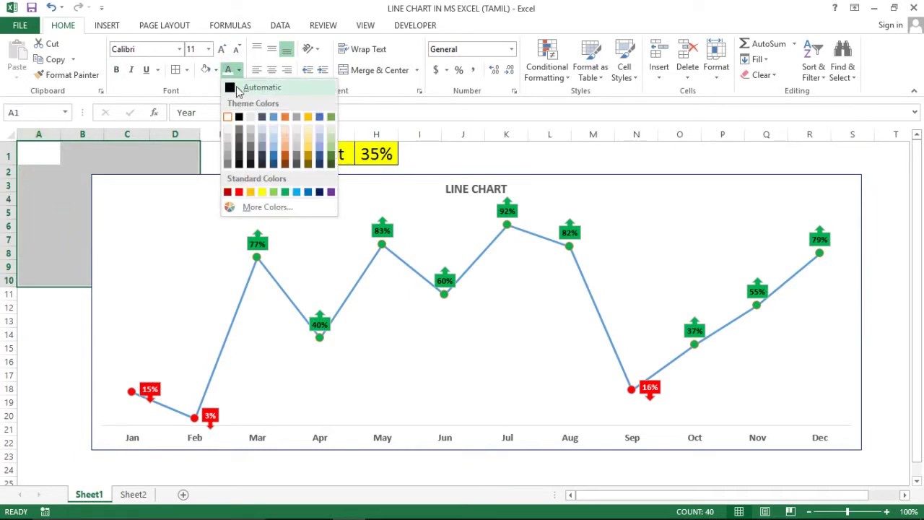
left_click(232, 86)
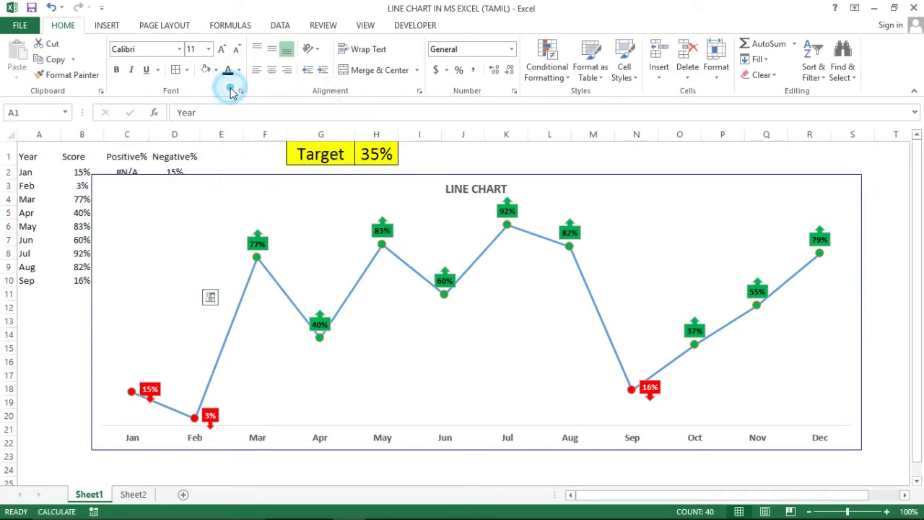
- Copy the Year, Score, Positive% and Negative% headers into row 1 of Sheet2
left_click(34, 157)
key("shift+Right")
key("shift+Right")
key("shift+Right")
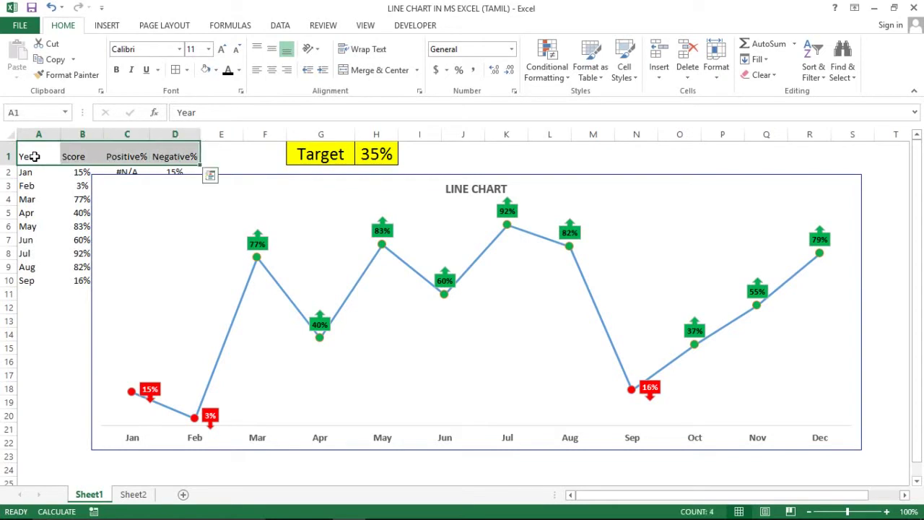
key("ctrl+c")
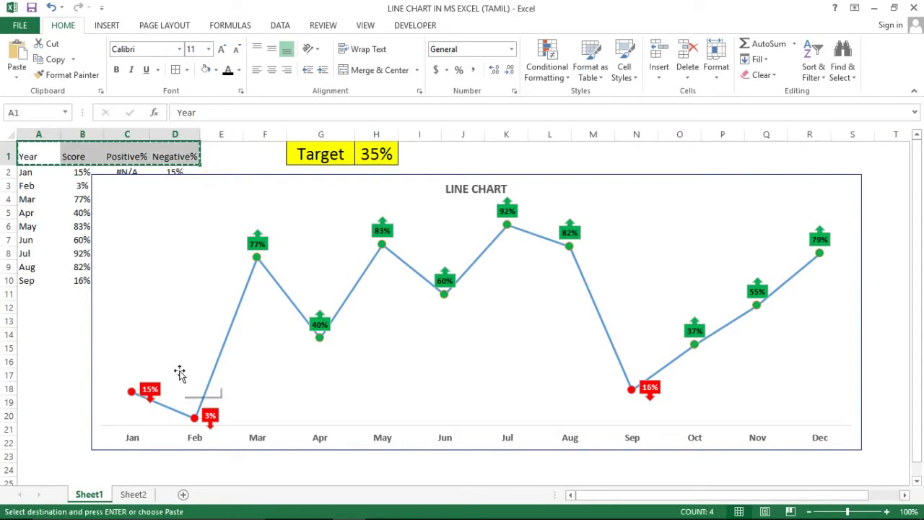
left_click(132, 495)
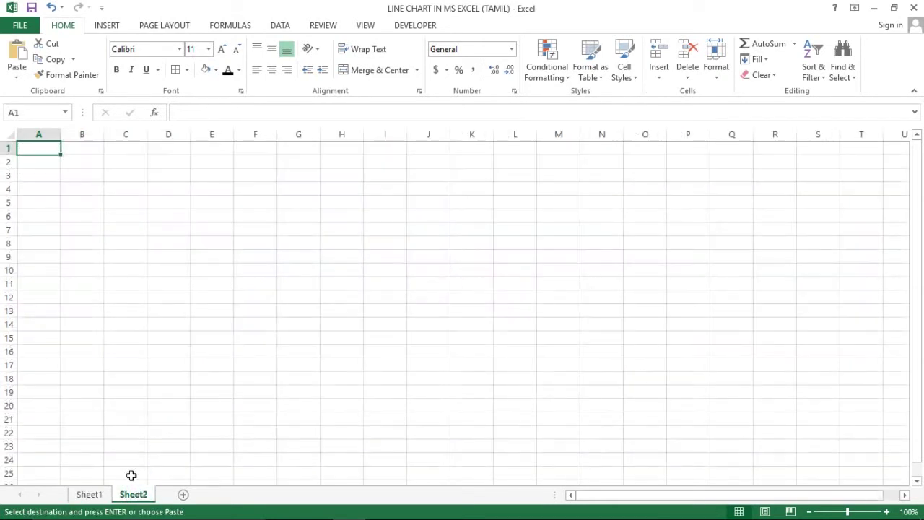
key("ctrl+v")
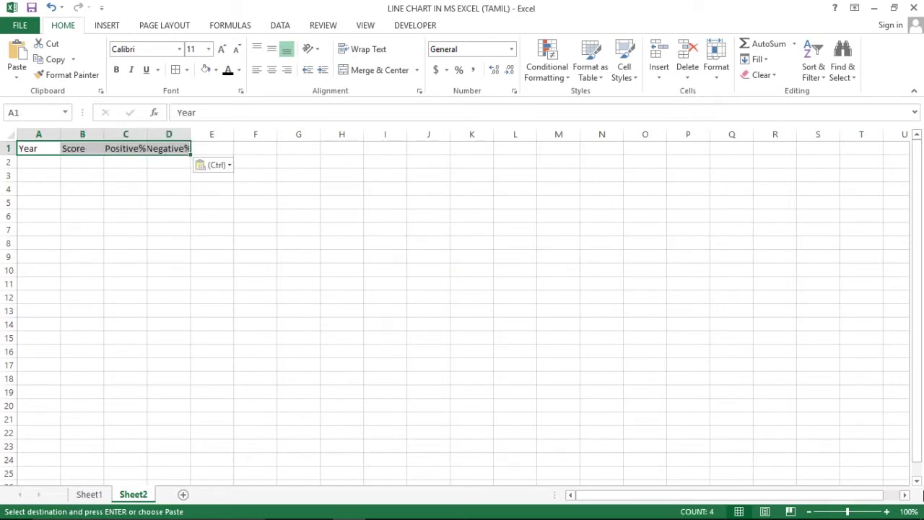
- Zoom Sheet2 to 120% and AutoFit columns A to D
left_click(888, 511)
left_click(887, 511)
key("ctrl+space")
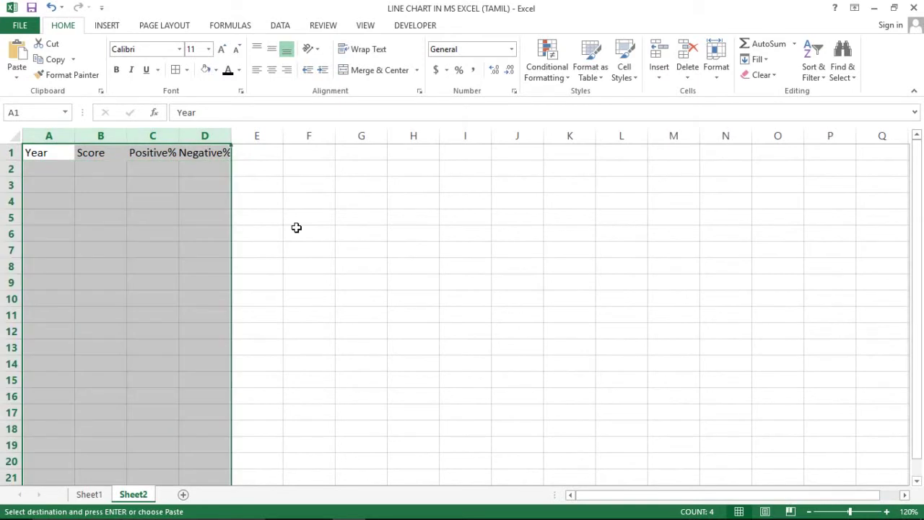
key("alt+o")
key("c")
key("a")
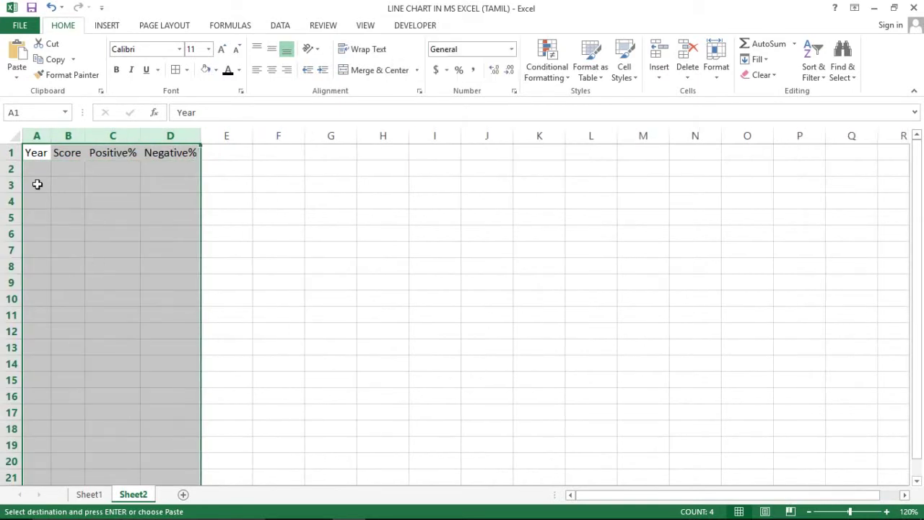
- Fill A2:A13 with the months Jan through Dec and widen column A
left_click(41, 164)
type("Jan")
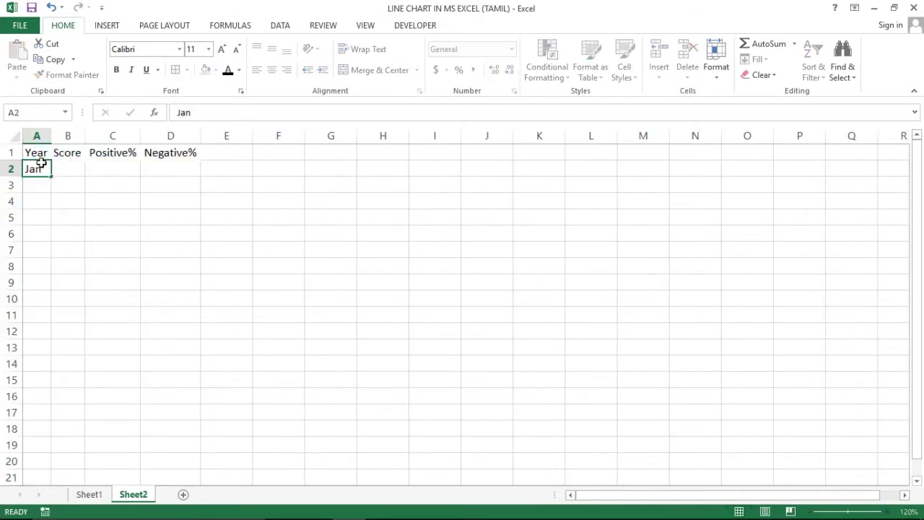
key("Return")
type("Feb")
key("Return")
left_click(36, 168)
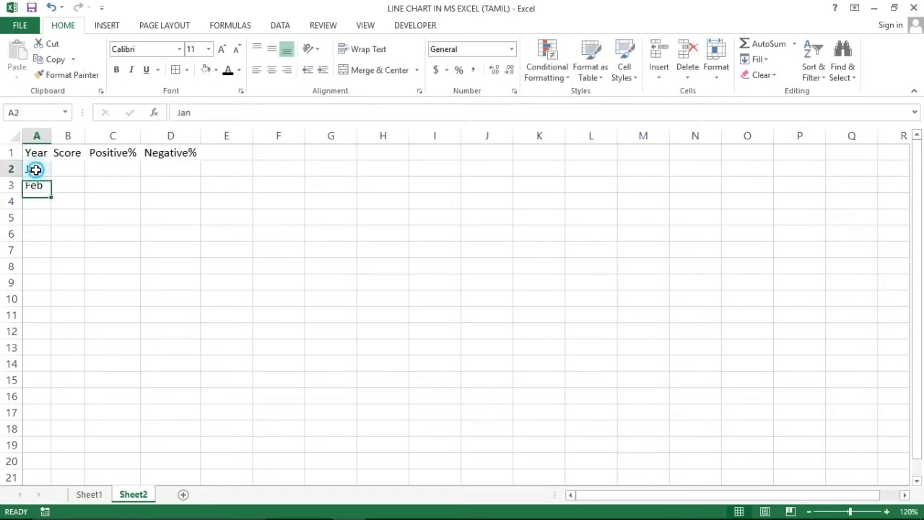
key("shift+Down")
key("shift+Down")
left_click_drag(35, 169, 44, 351)
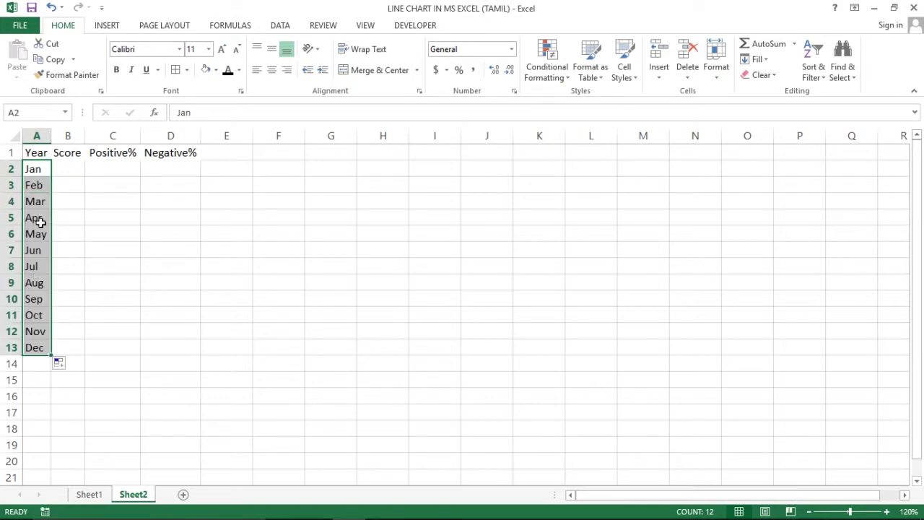
left_click_drag(50, 135, 73, 135)
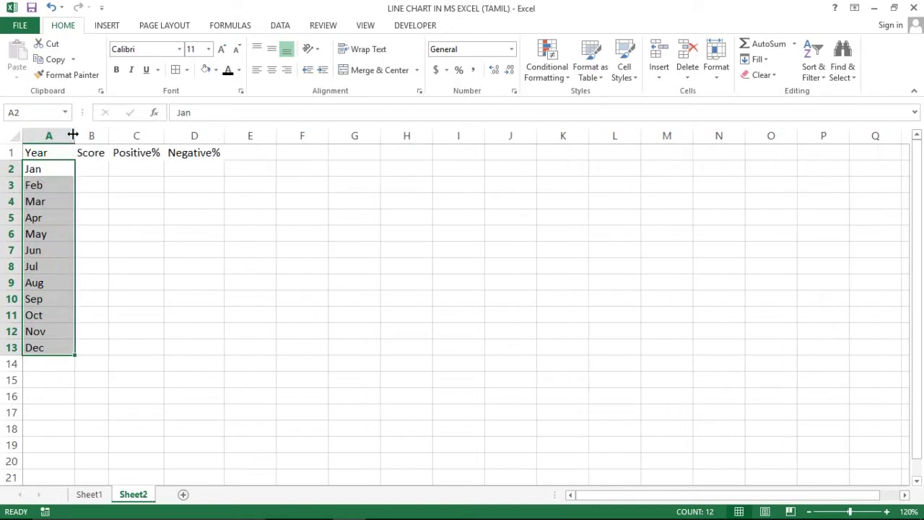
left_click(104, 179)
- Rename header A1 from Year to Months and return to cell B2
left_click(87, 166)
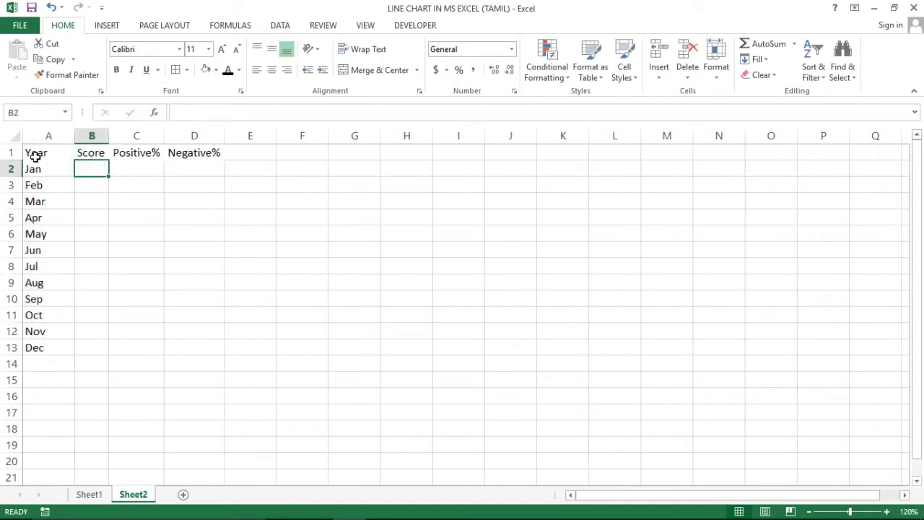
left_click(35, 153)
type("Month")
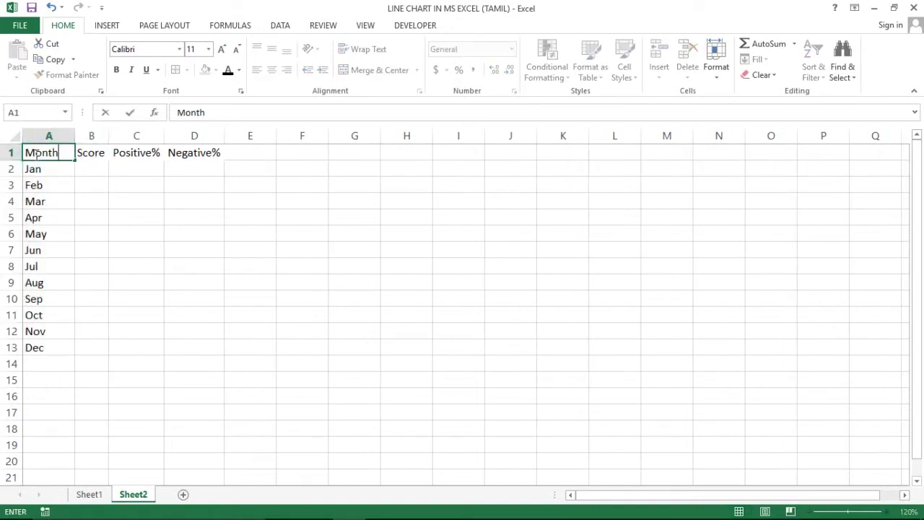
type("s")
key("Return")
key("Up")
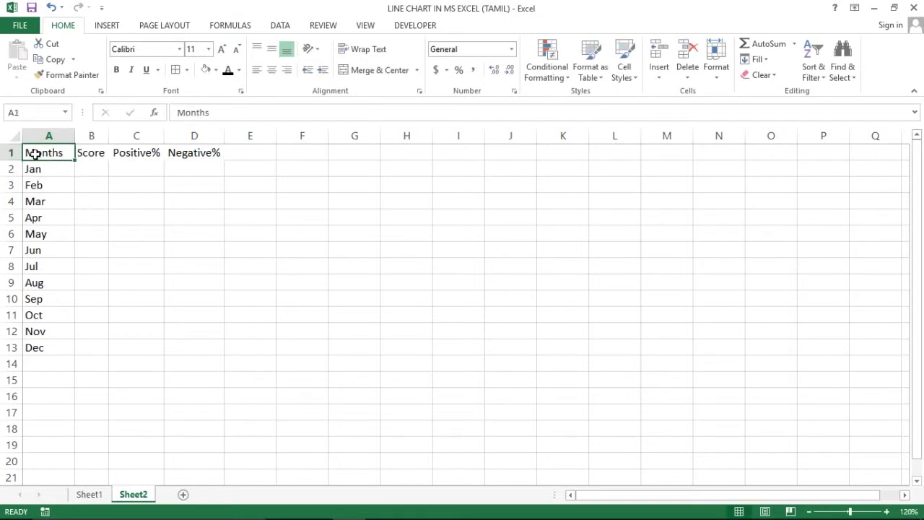
key("Right")
key("Down")
key("Up")
key("Down")
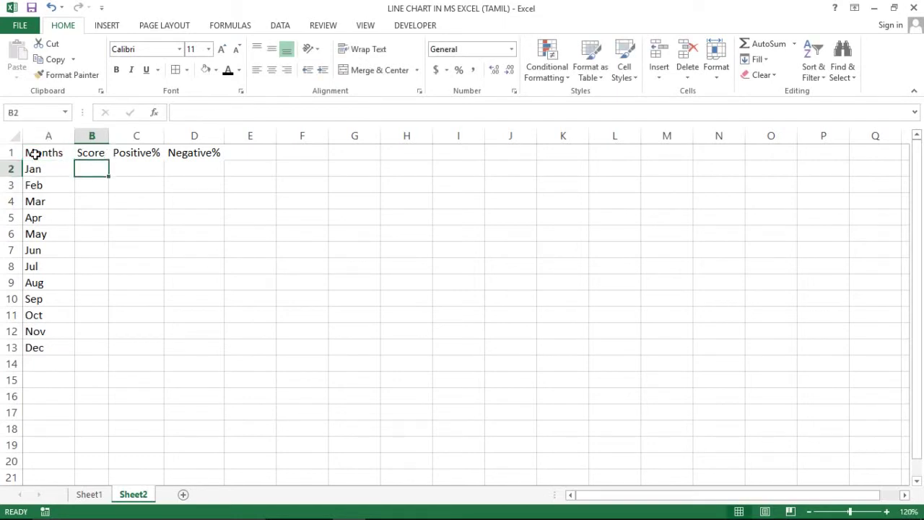
key("Right")
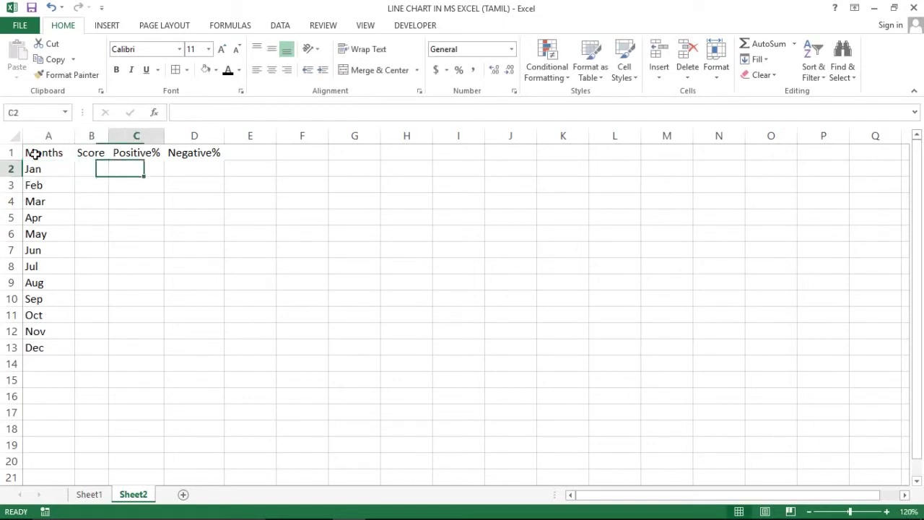
key("Left")
key("Up")
key("Down")
key("Up")
key("Down")
key("Up")
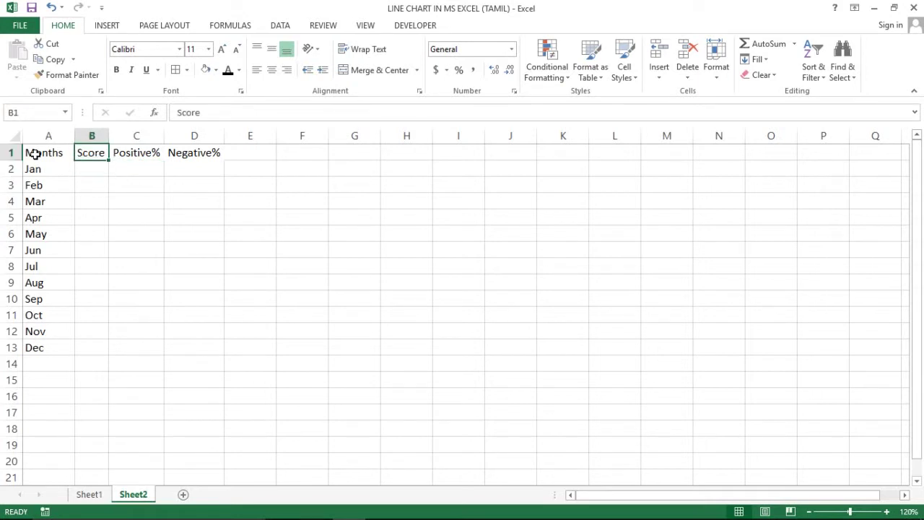
key("Down")
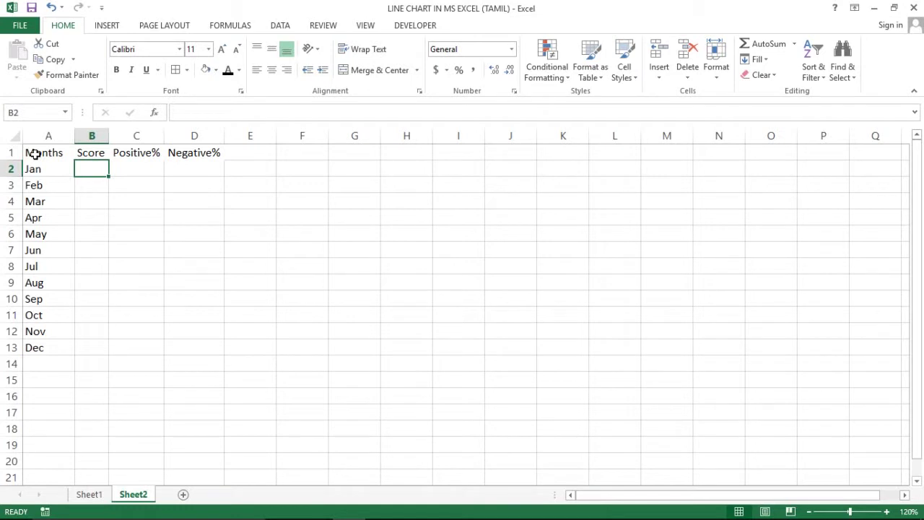
- Enter =RANDBETWEEN(1,100) in B2 and fill it down to B13
type("=ranb")
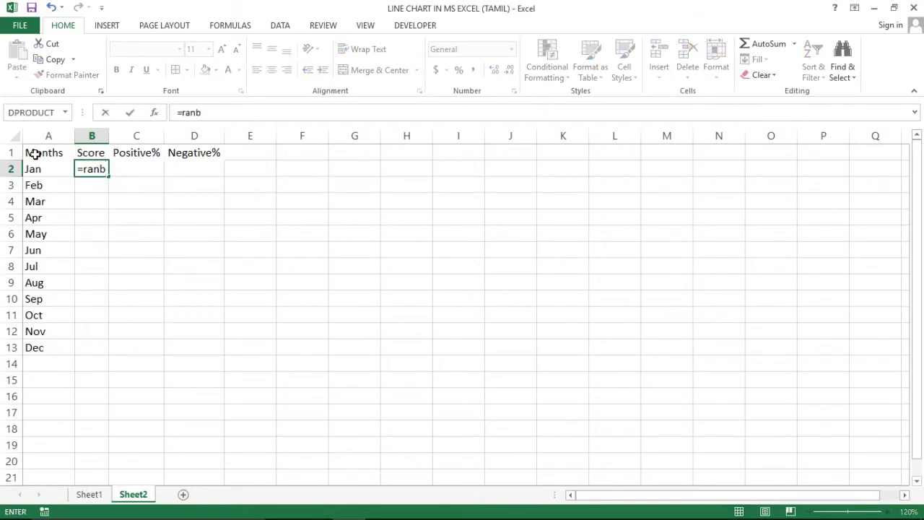
key("BackSpace")
key("Down")
key("Tab")
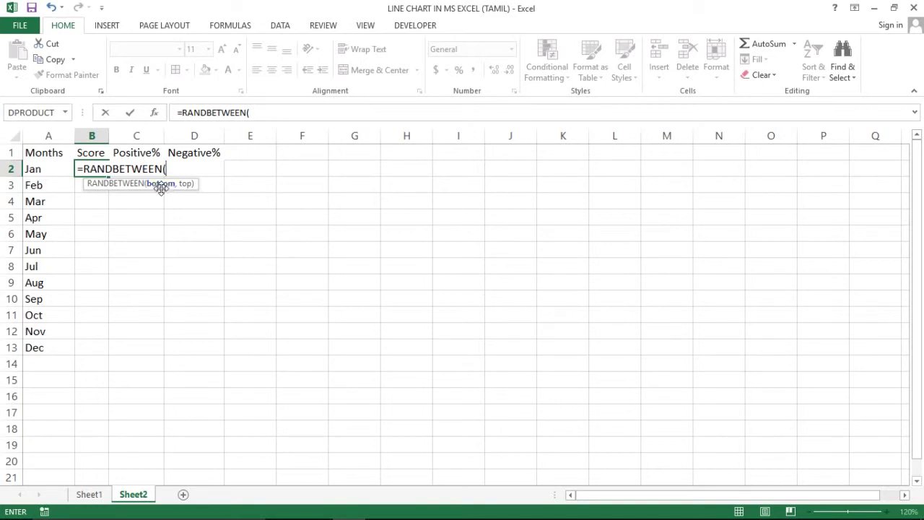
type("1,1")
type("00")
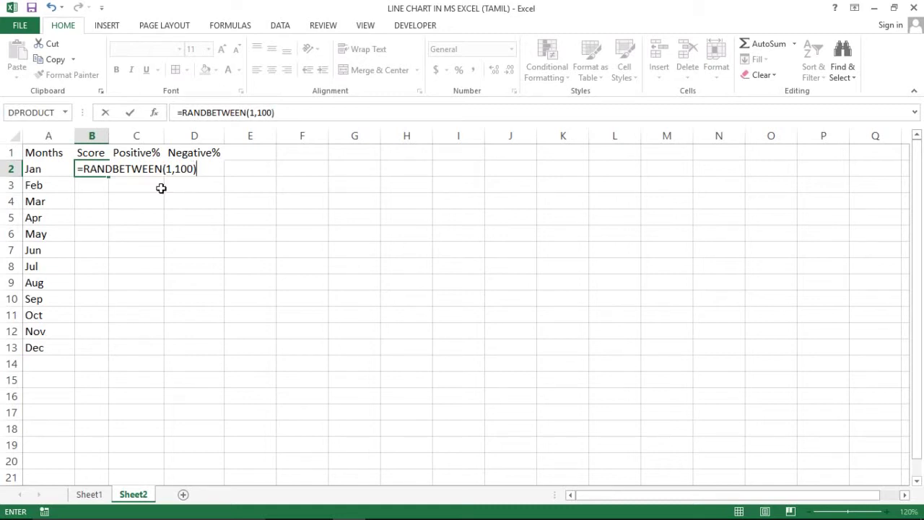
key("Return")
left_click(101, 170)
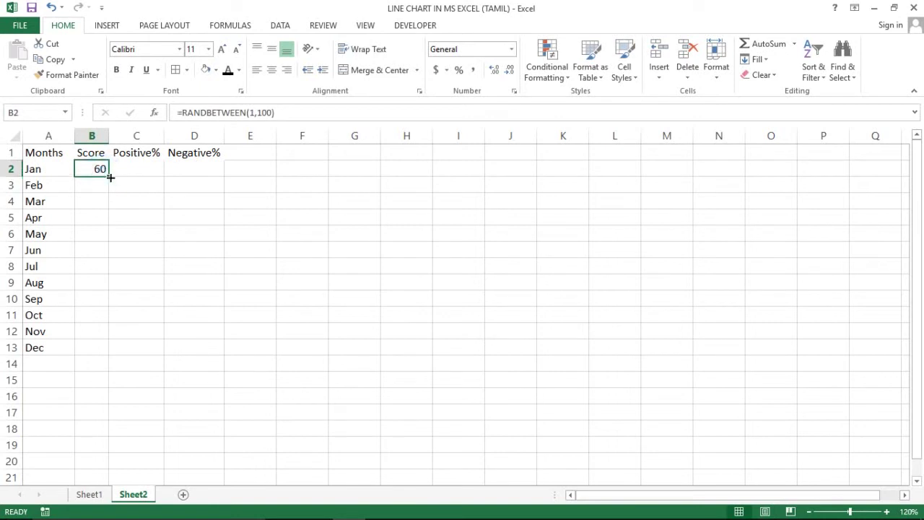
left_click_drag(109, 178, 109, 350)
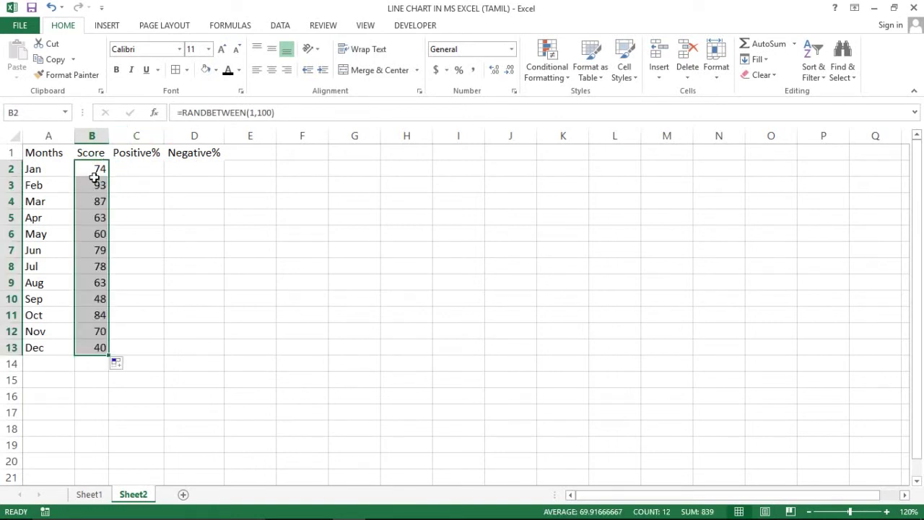
- Revise B2 to =RANDBETWEEN(1,100)/100 and refill it down the Score column
left_click(100, 170)
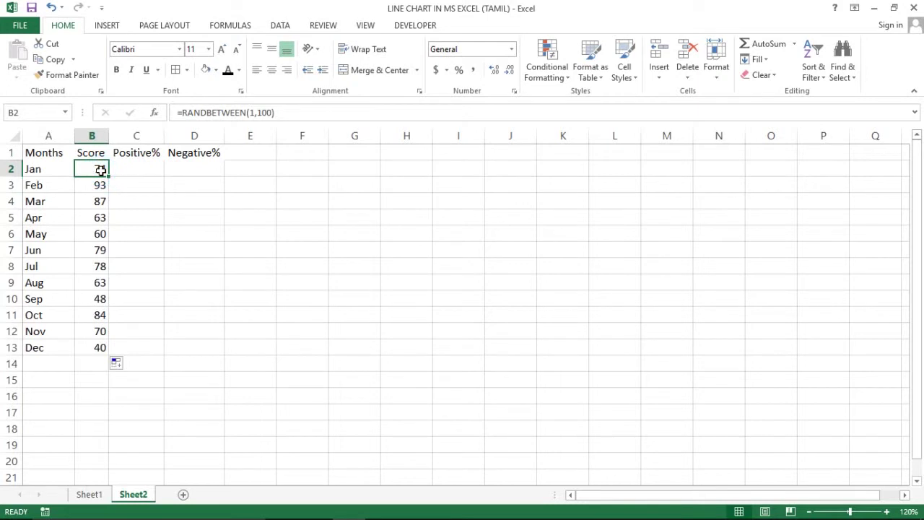
double_click(100, 170)
type("/1")
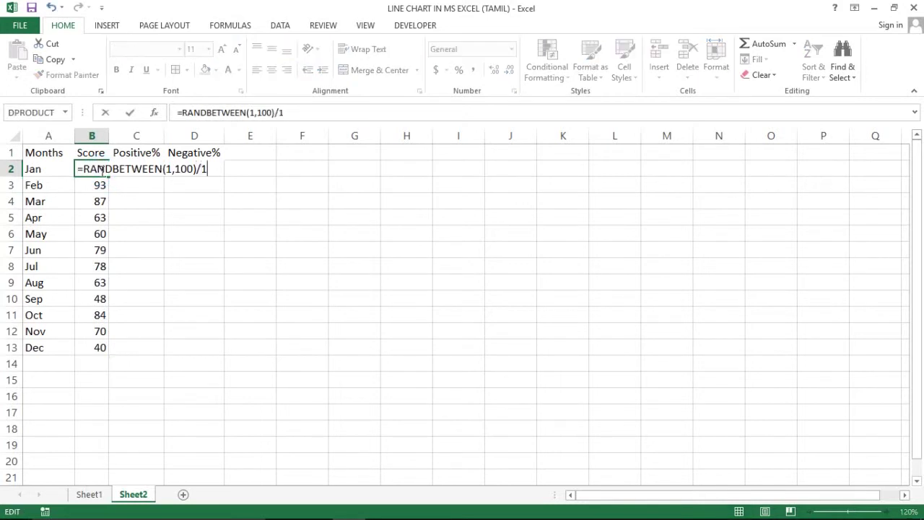
type("00")
key("Return")
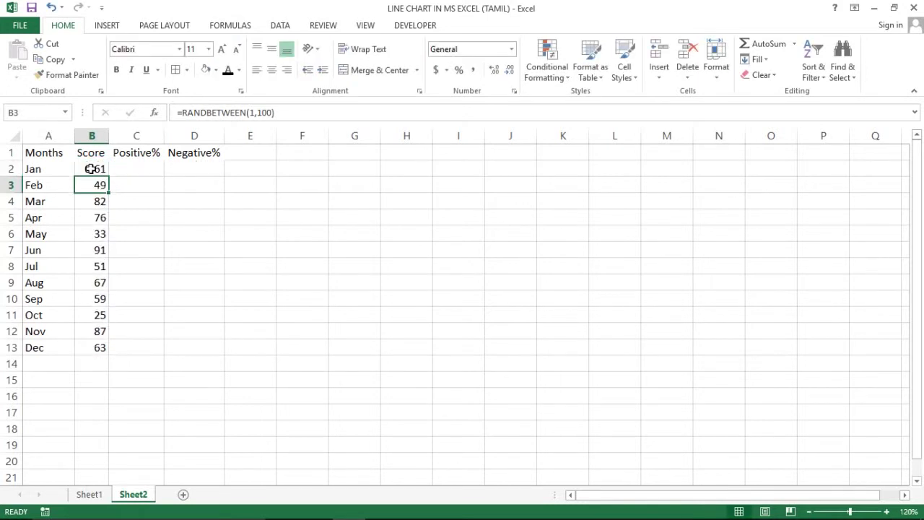
left_click(92, 168)
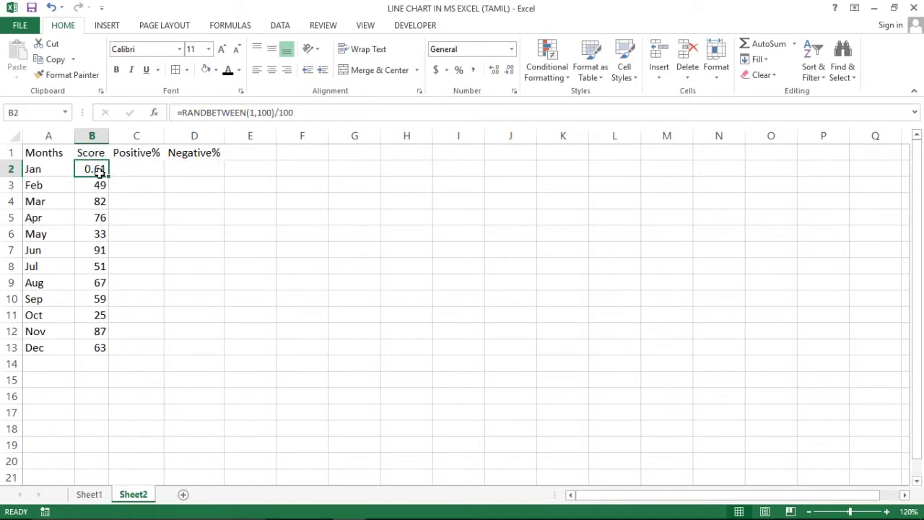
double_click(109, 176)
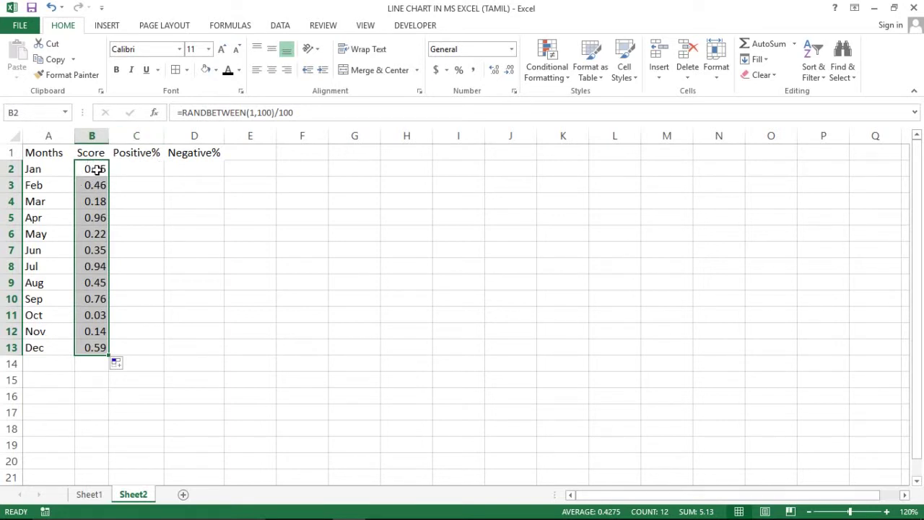
- Show the scores as percentages and recalculate them with F9
left_click(459, 70)
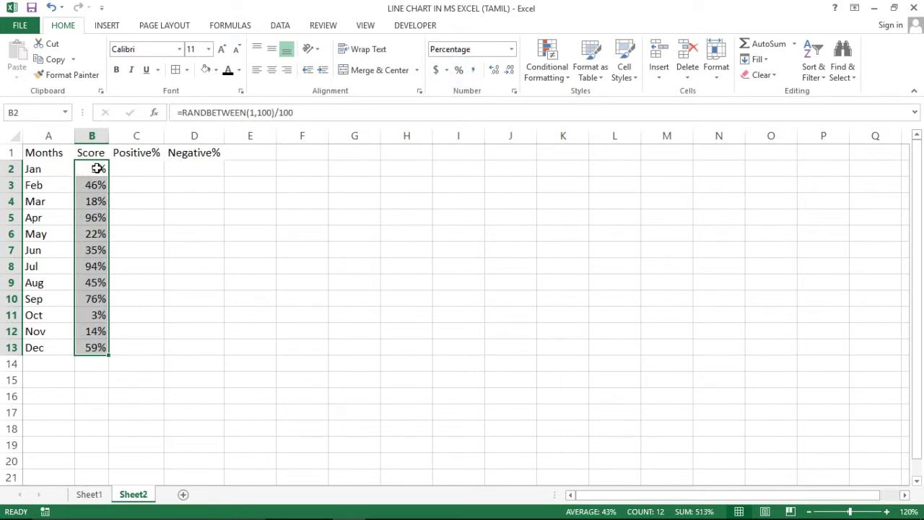
left_click(192, 252)
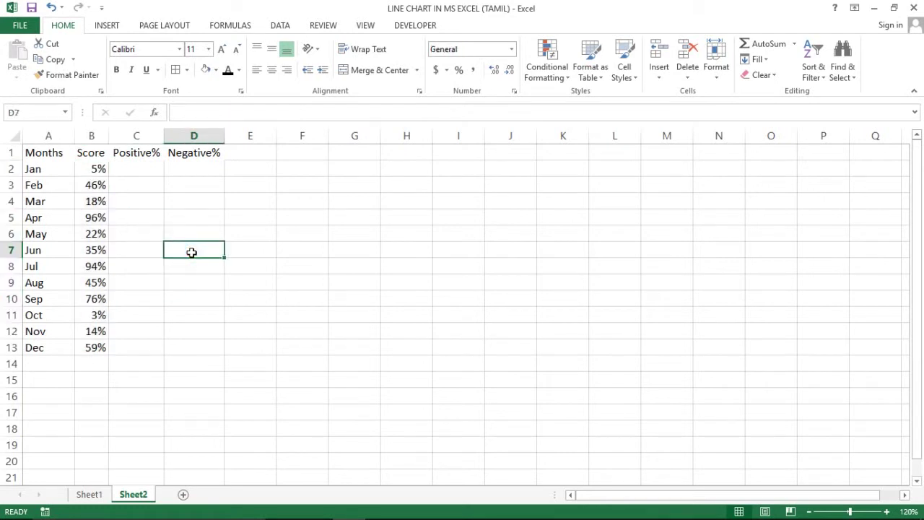
key("F9")
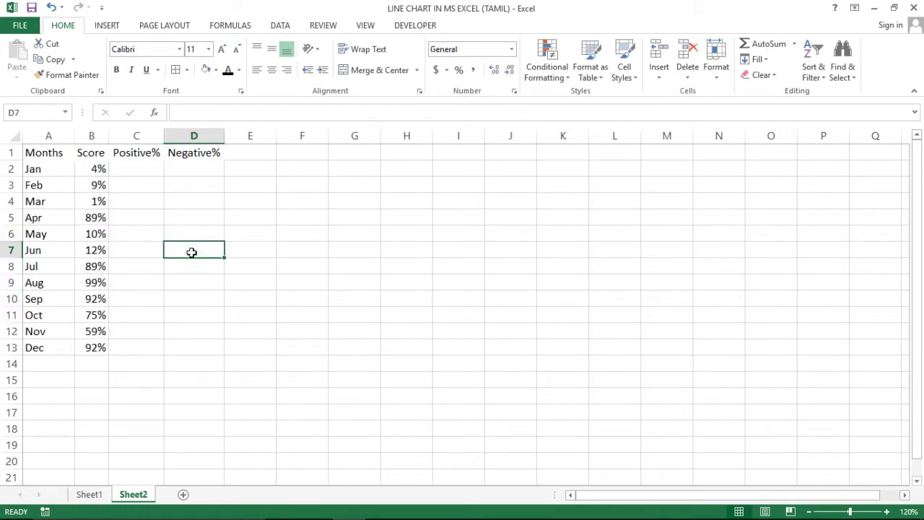
key("F9")
key("F9")
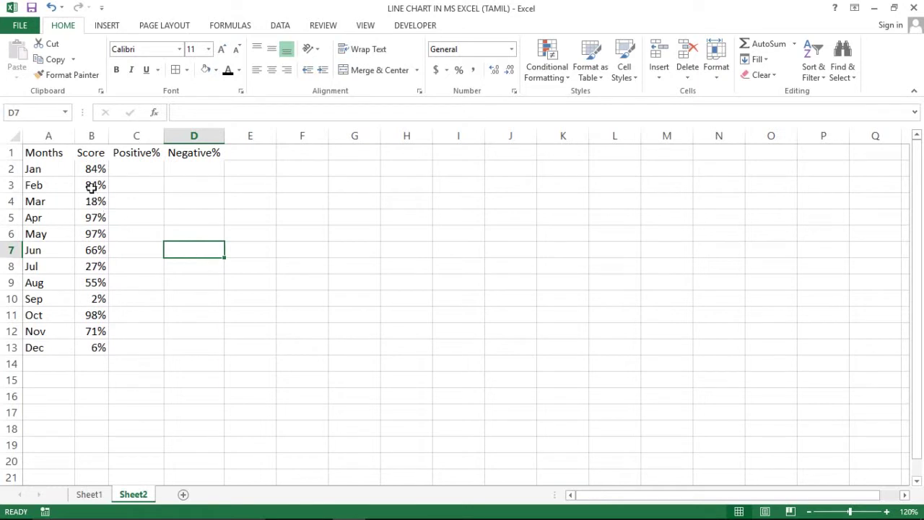
left_click(91, 169)
key("F9")
key("F9")
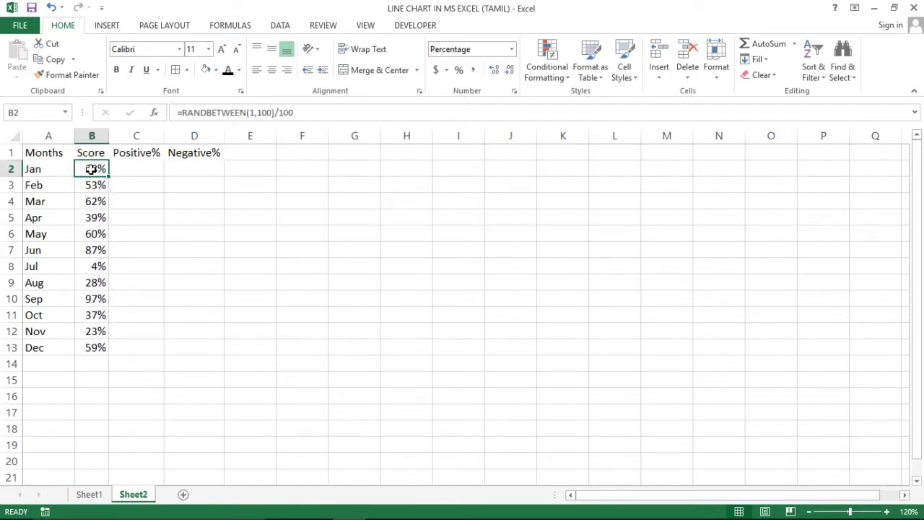
key("F9")
key("F9")
key("F9")
key("F9")
key("F9")
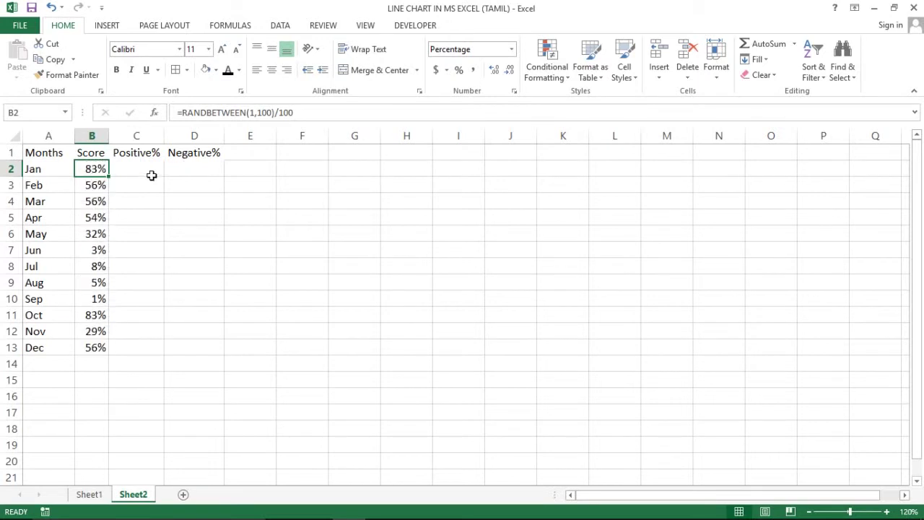
- Select the Jan–Dec scores, then move to cell G1
left_click(127, 182)
left_click(123, 167)
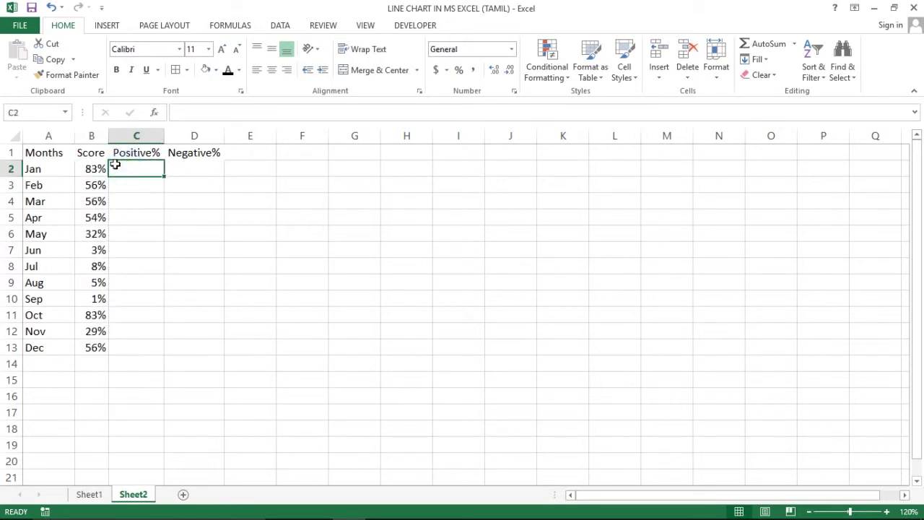
left_click(99, 166)
key("ctrl+shift+Down")
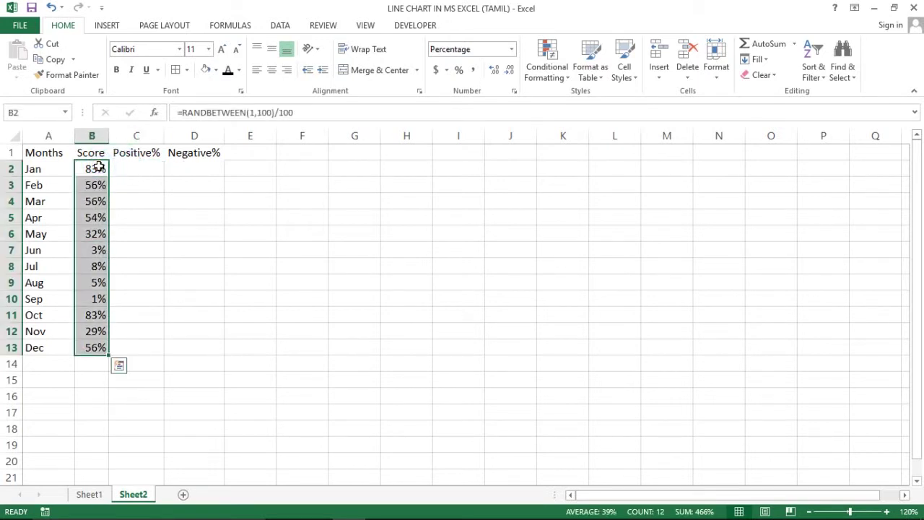
key("Right")
left_click(99, 167)
key("ctrl+shift+Down")
key("Right")
left_click(99, 167)
key("Right")
key("Right")
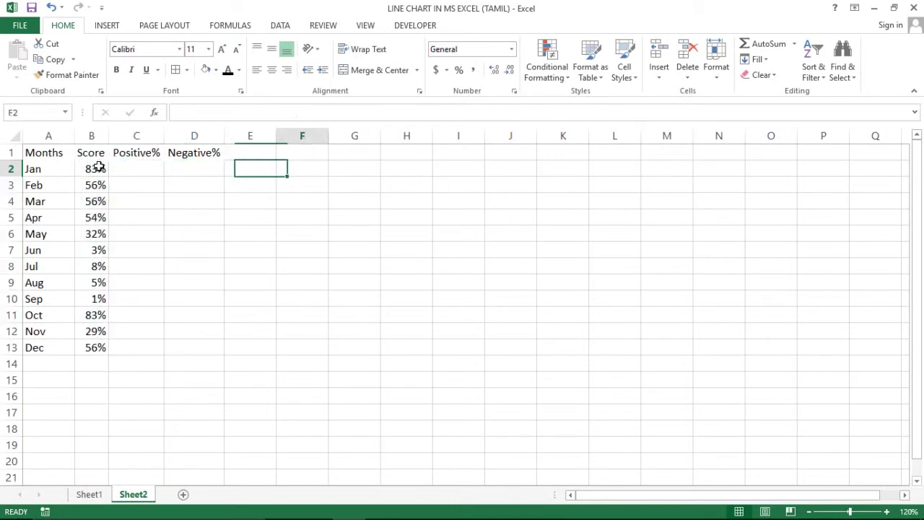
key("Right")
key("Right")
key("Up")
- Label cell G1 as Target
type("Tar")
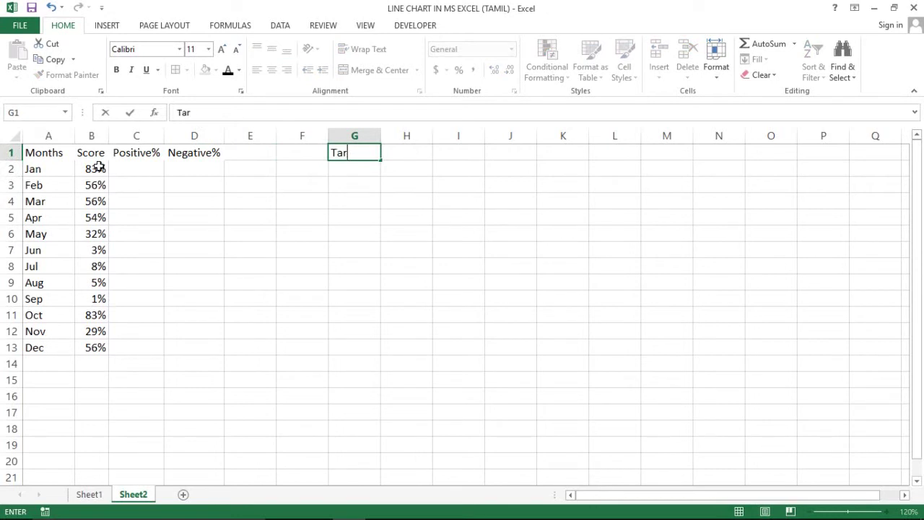
type("get")
key("Return")
key("Up")
key("Right")
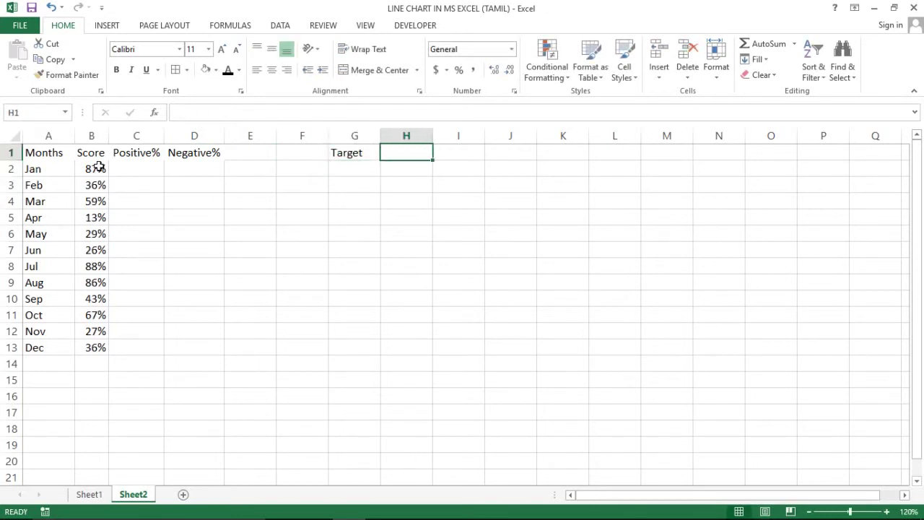
- Enter the 0.8 target in H1, formatted as a centered percentage
type("80")
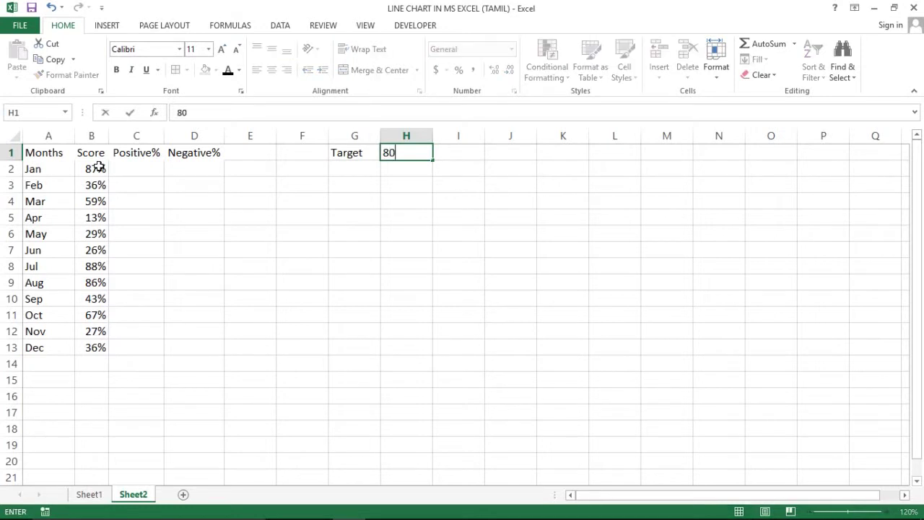
type("=80/100")
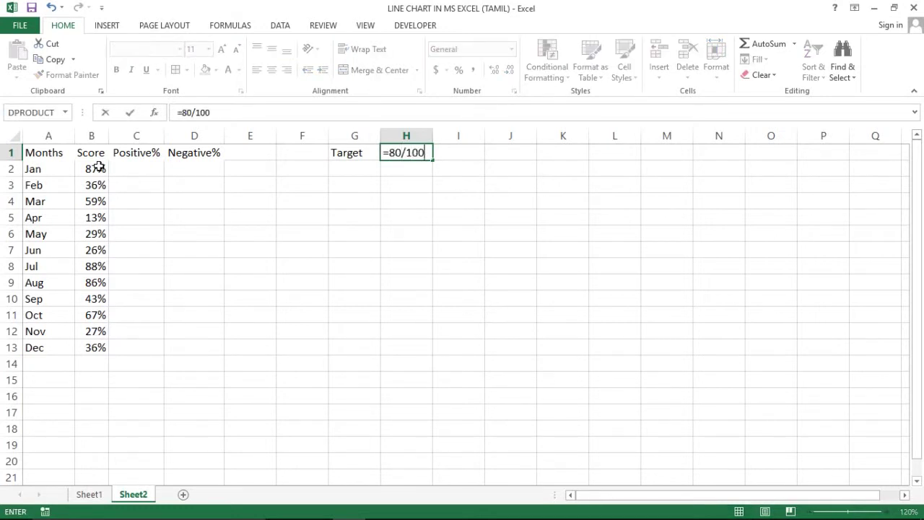
key("Return")
key("Up")
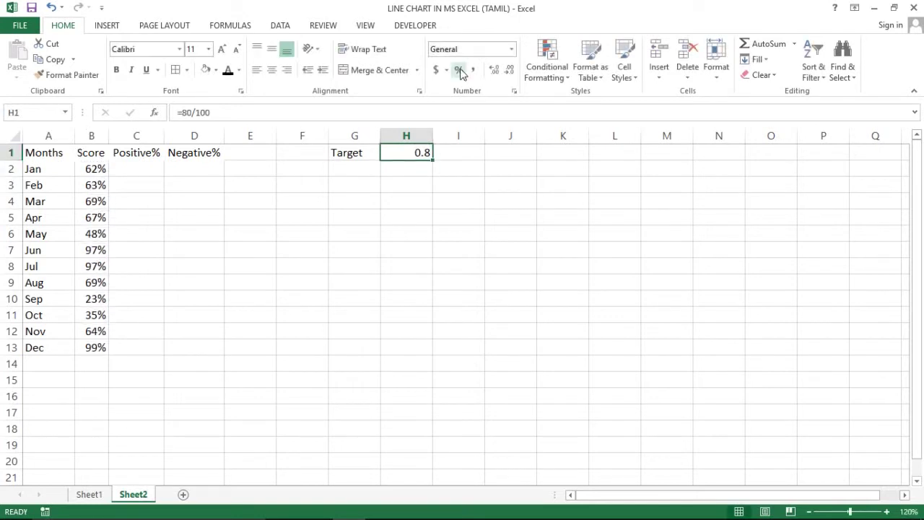
left_click(459, 71)
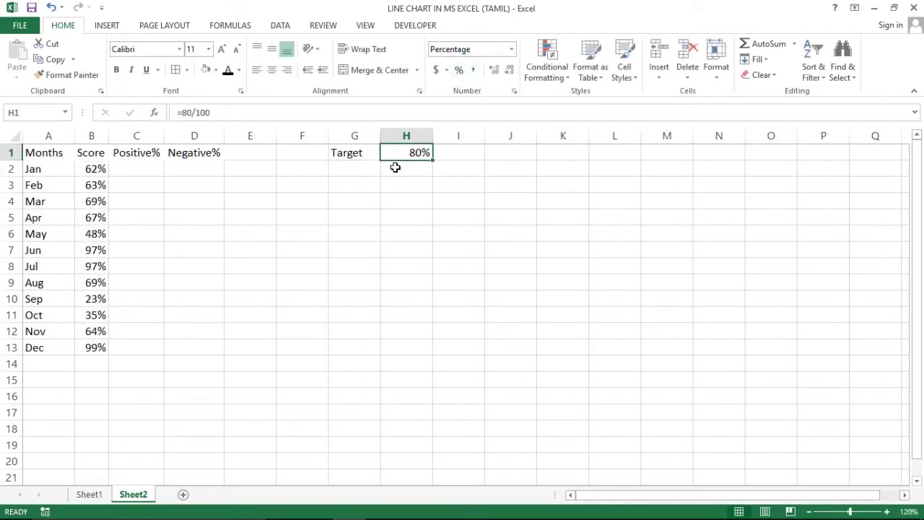
left_click(273, 70)
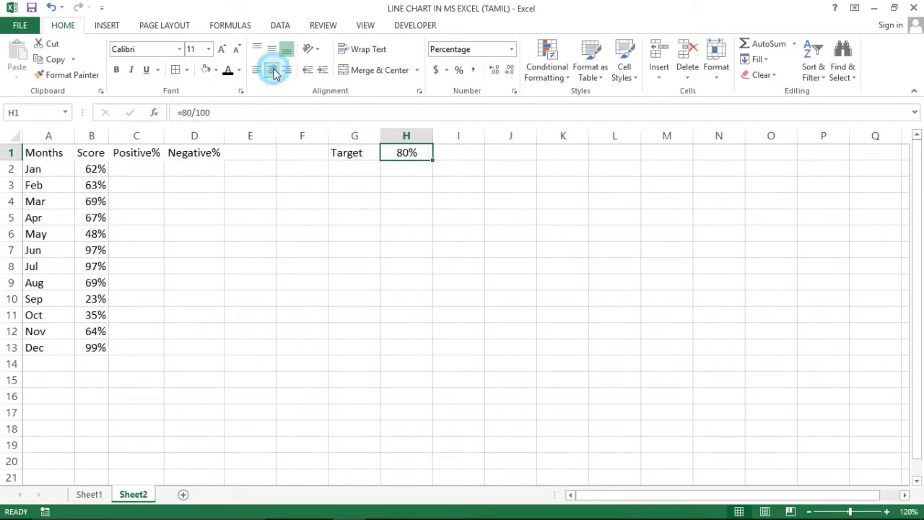
left_click(483, 172)
- Re-enter 80 in H1 so it reads 80%
left_click(402, 153)
type("80")
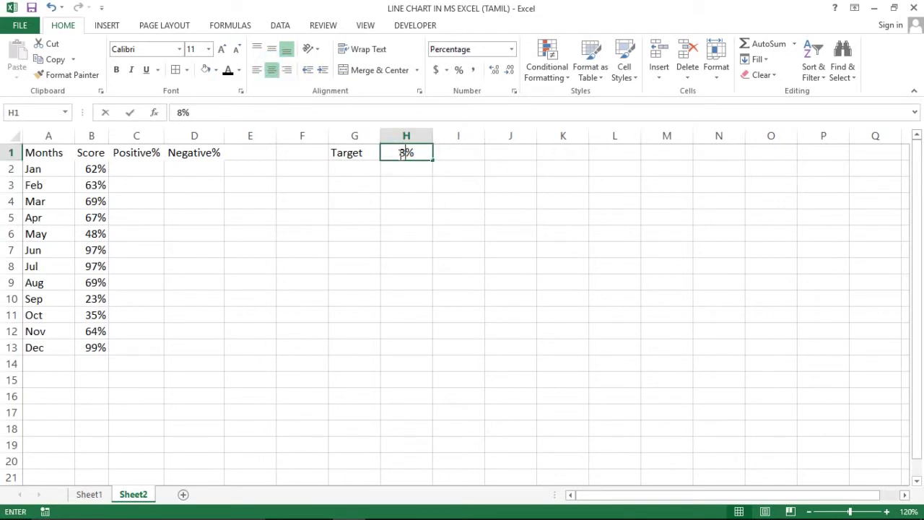
key("Return")
left_click(410, 152)
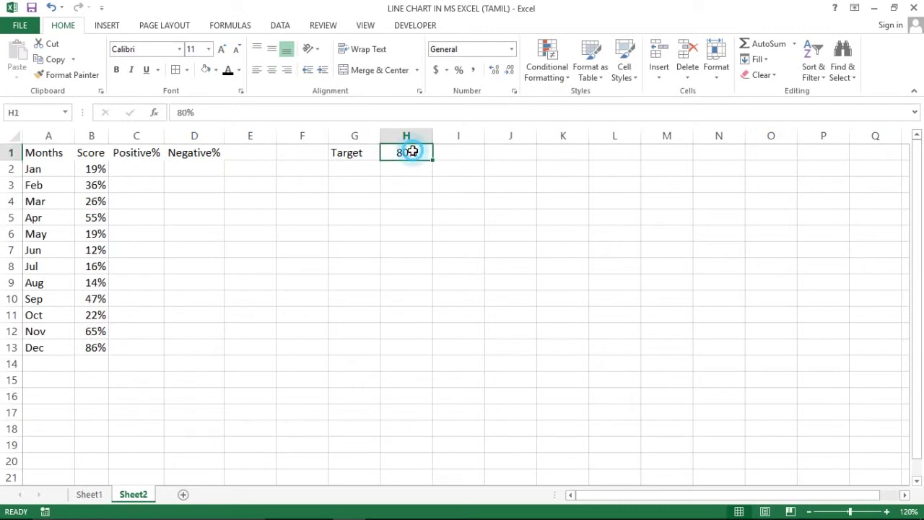
left_click(132, 167)
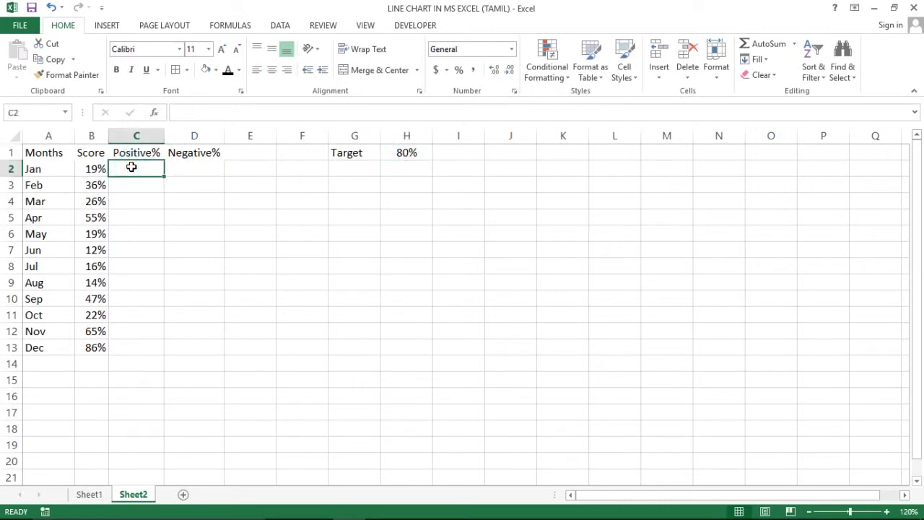
- Enter =IF(B2>$H$1,B2,NA()) in C2 with H1 locked as absolute
type("=if")
key("Tab")
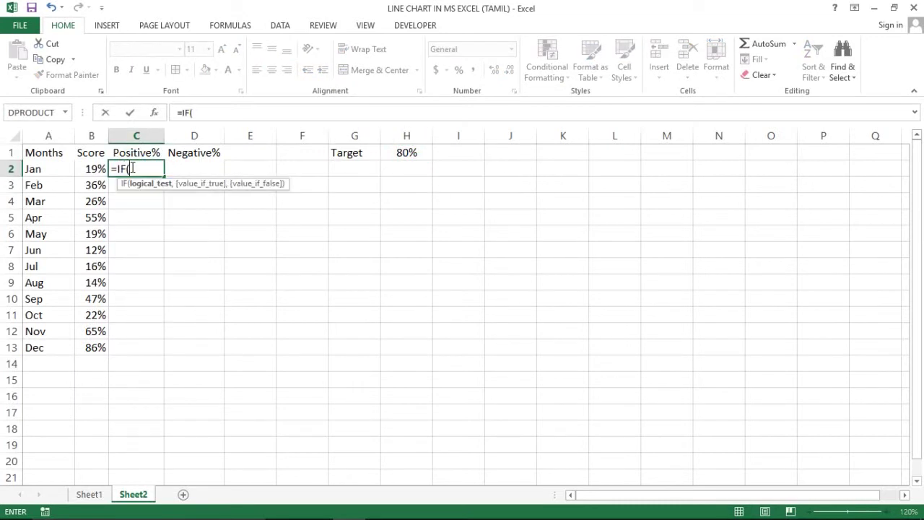
key("Left")
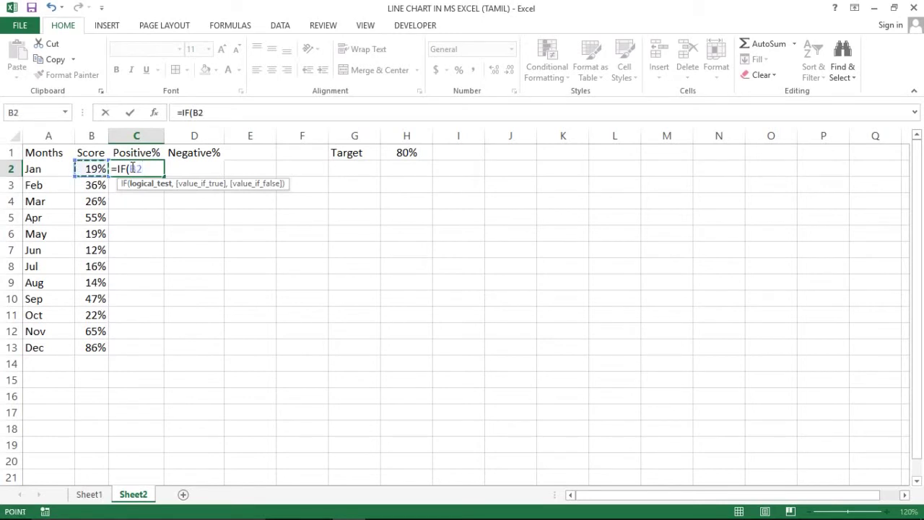
type(">")
left_click(397, 154)
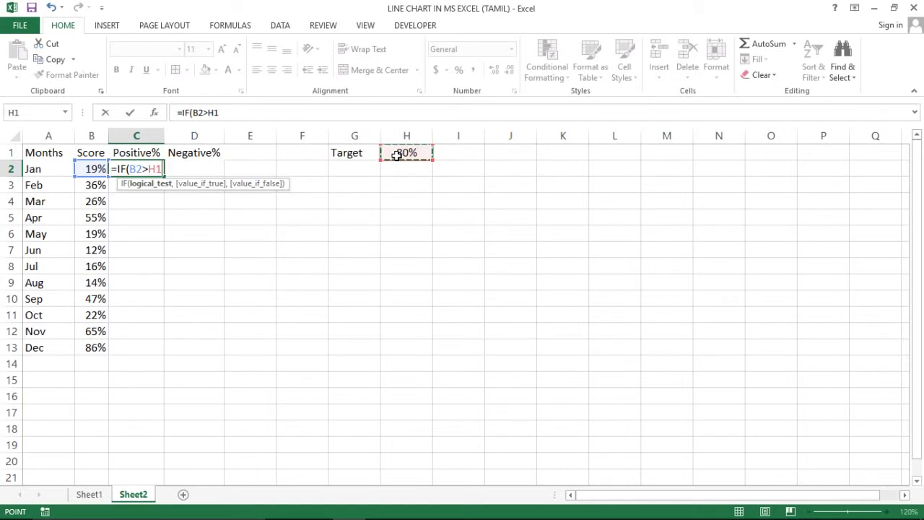
key("F4")
type("$H$1,")
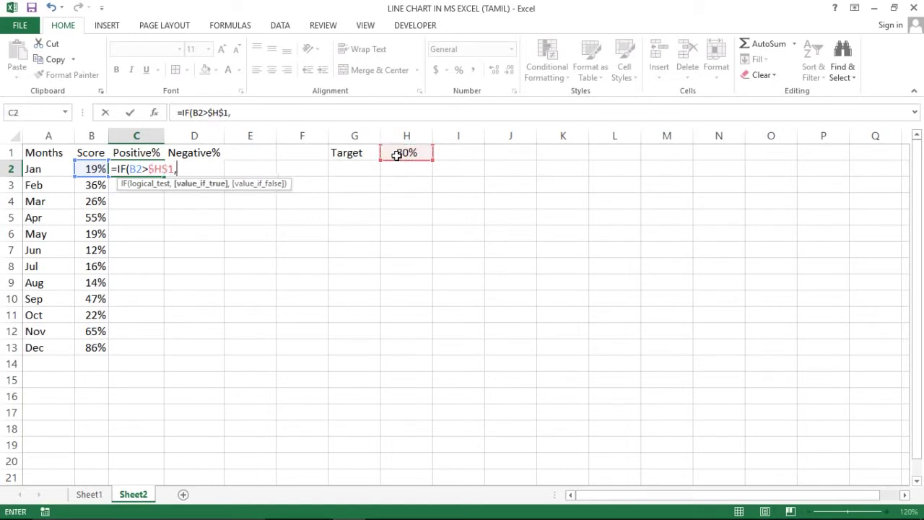
left_click(93, 169)
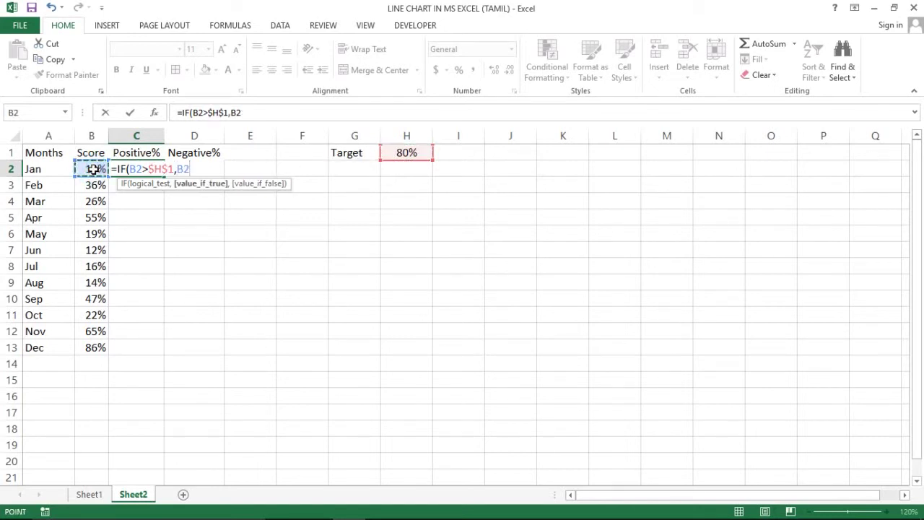
type(",")
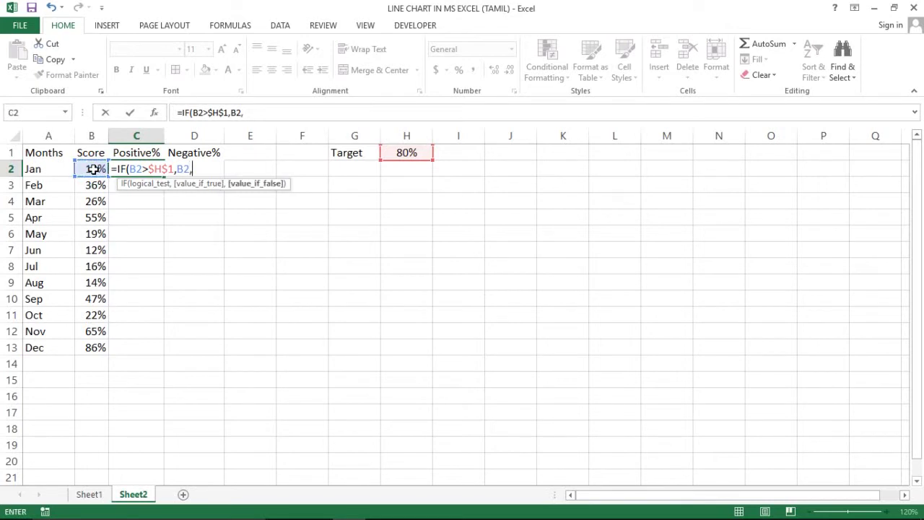
type("na")
key("Tab")
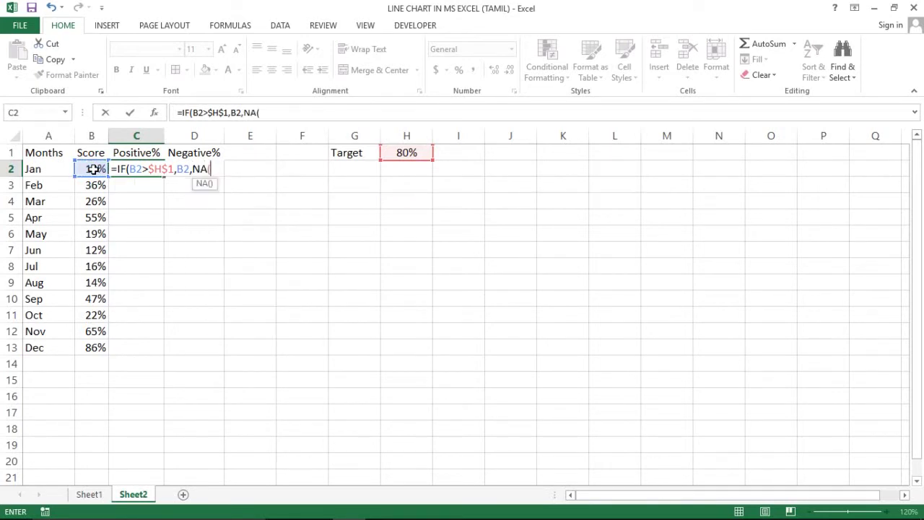
type(")")
key("Return")
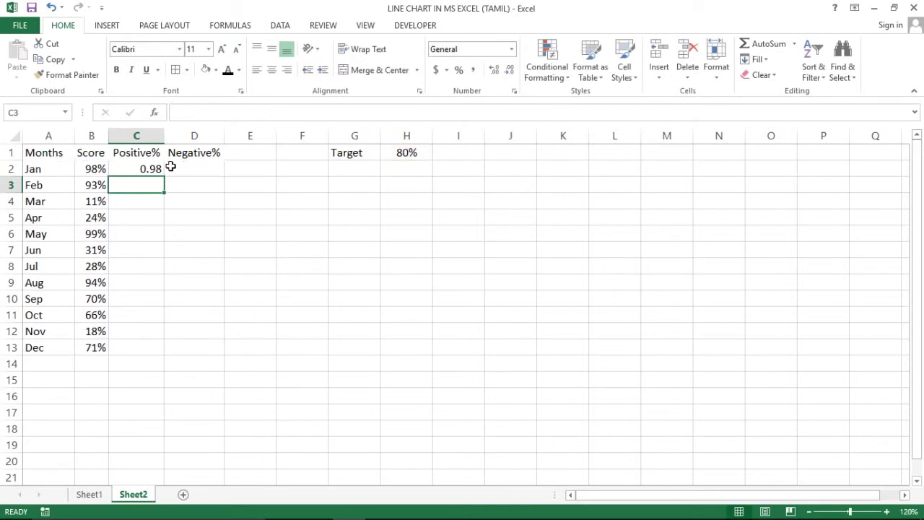
- Format C2 as a percentage, showing 98% for Jan, and review its formula
left_click(156, 169)
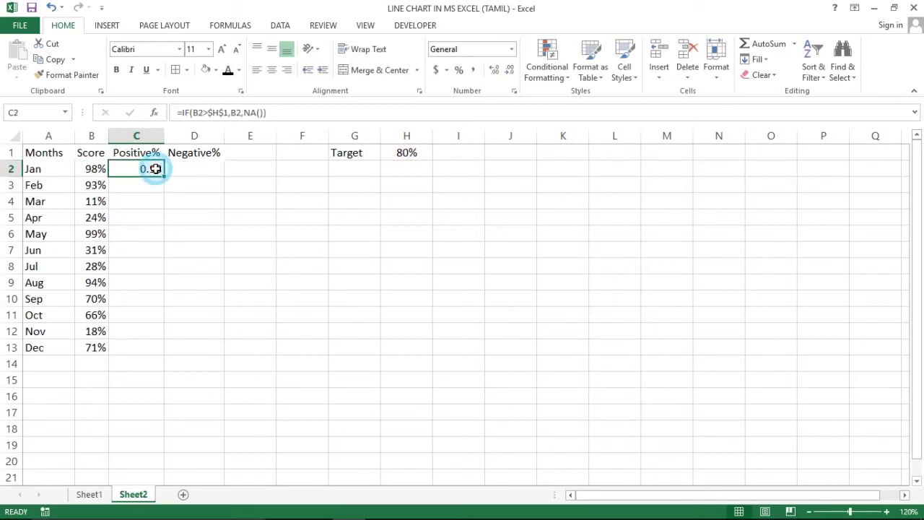
left_click(458, 70)
left_click(203, 166)
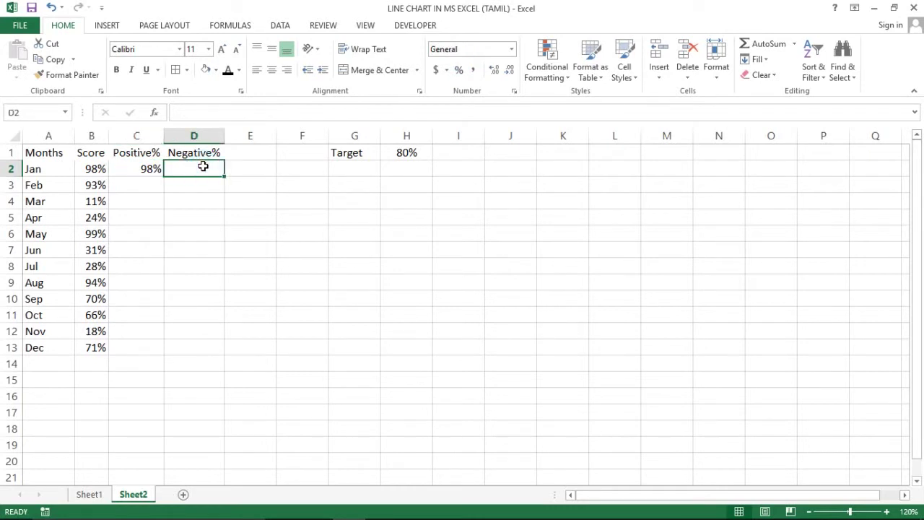
left_click(87, 166)
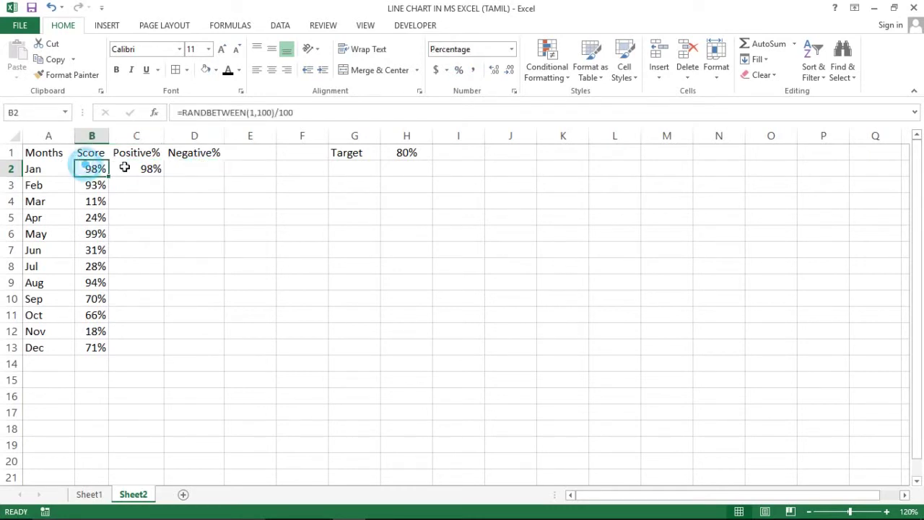
left_click(129, 168)
left_click(376, 155)
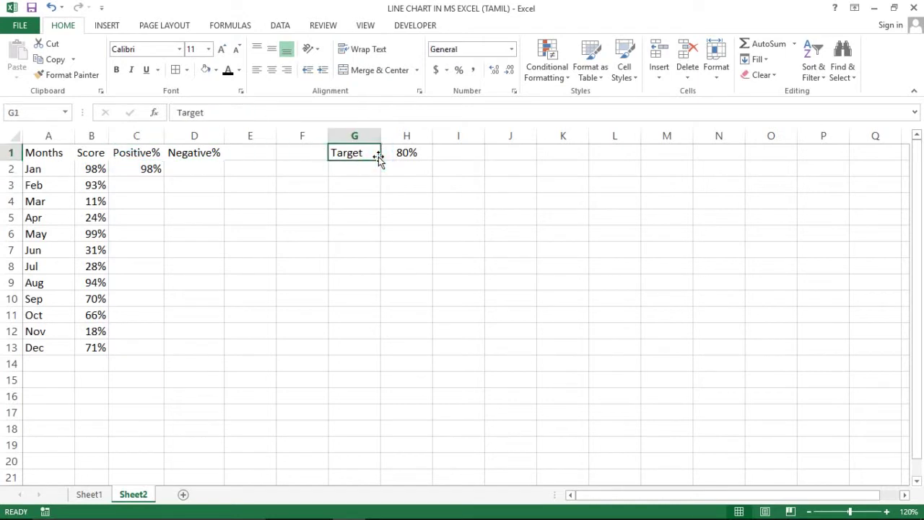
left_click(151, 167)
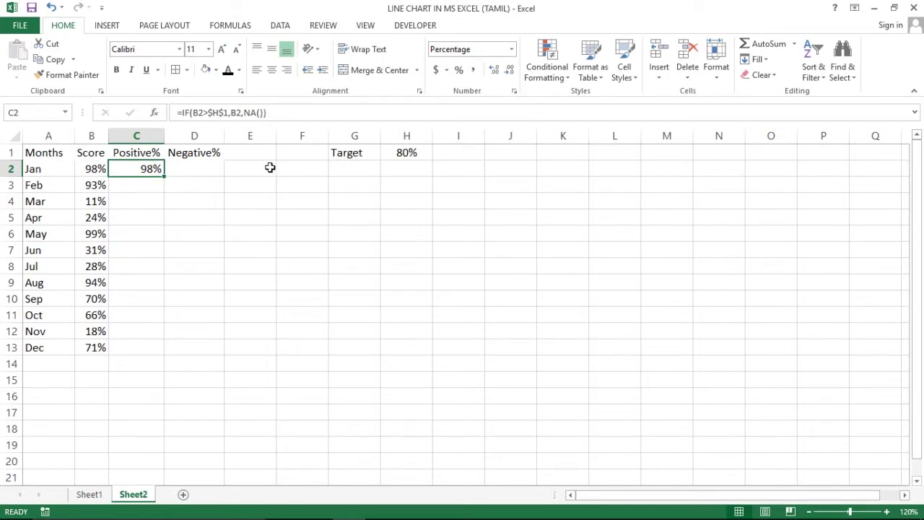
- Enter =IF(B2<$H$1,B2,NA()) in D2 for the Negative% column
left_click(208, 168)
type("=")
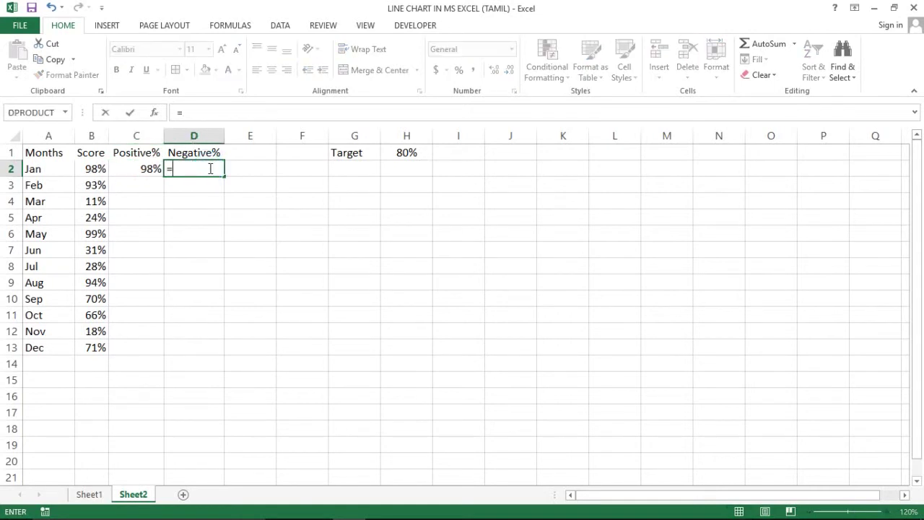
type("IF(")
key("Left")
key("Left")
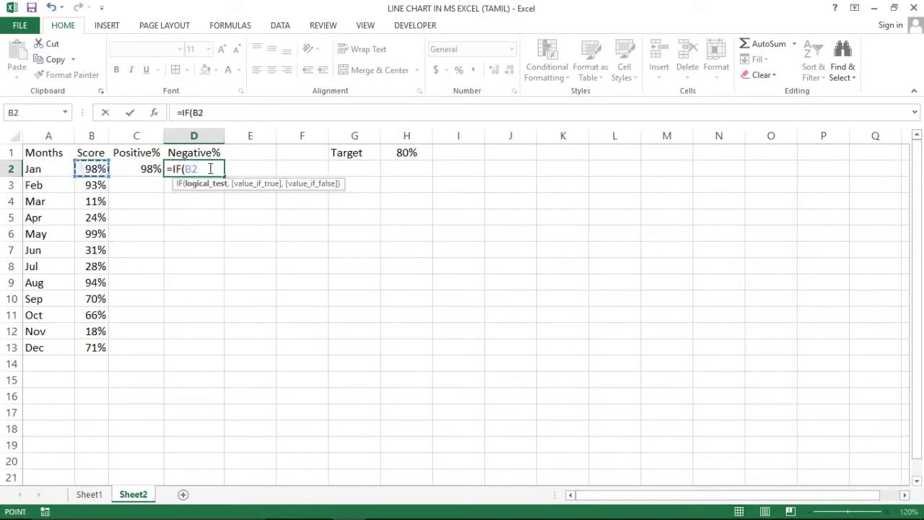
type("<")
left_click(409, 153)
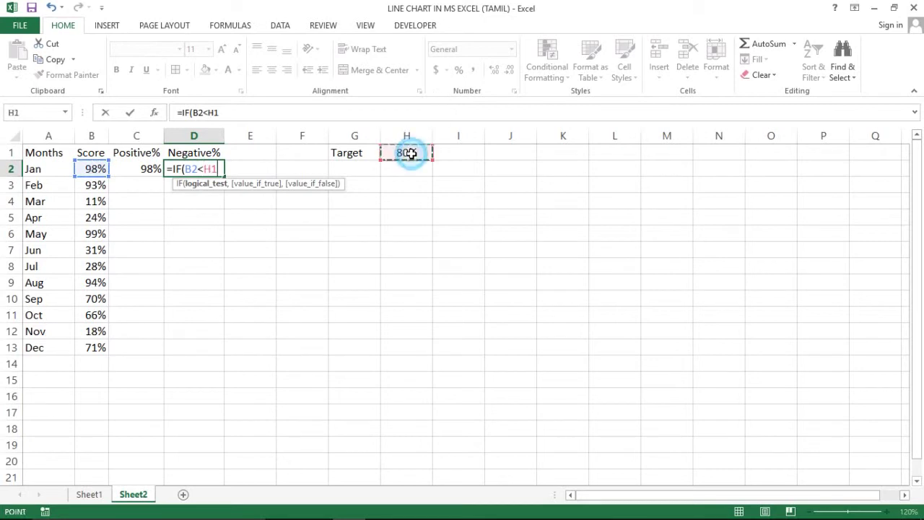
key("F4")
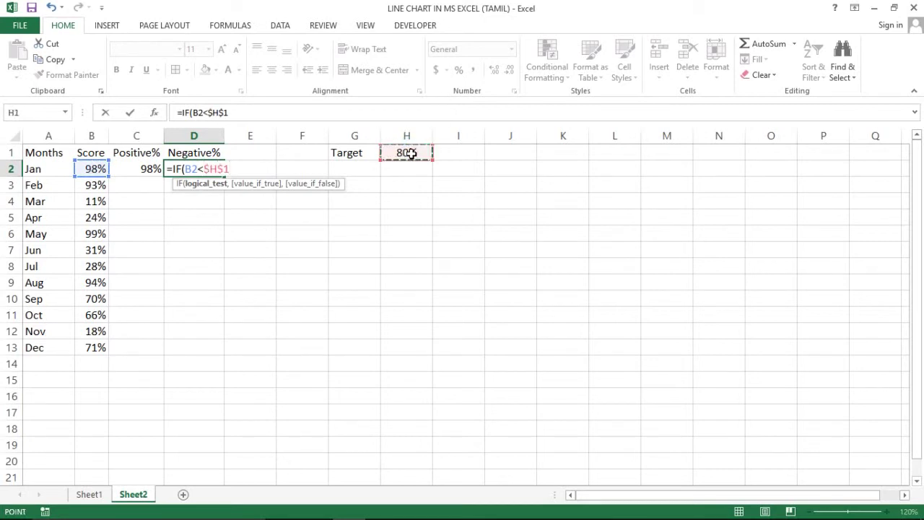
type(",")
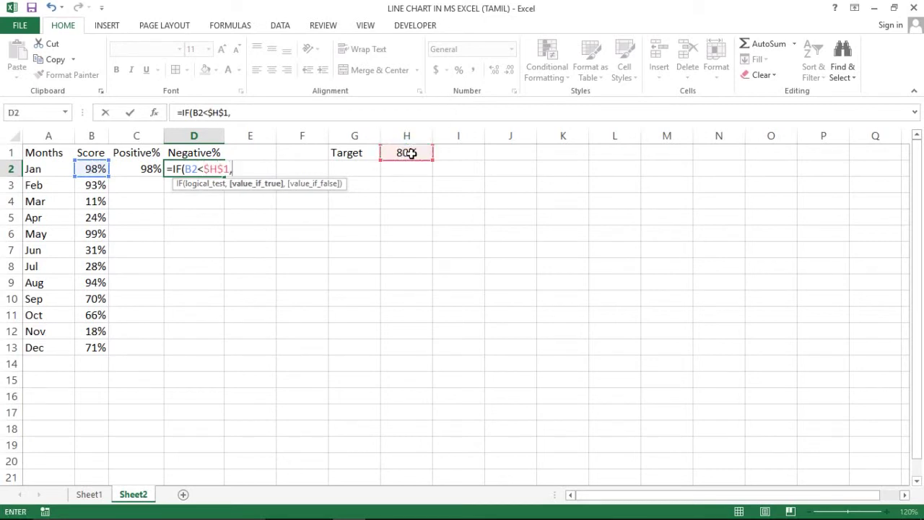
left_click(90, 168)
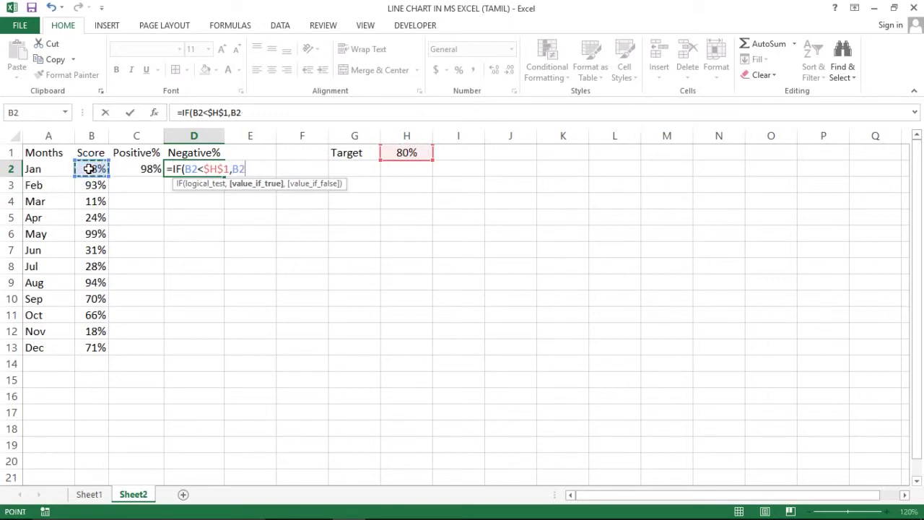
type(",na")
key("Tab")
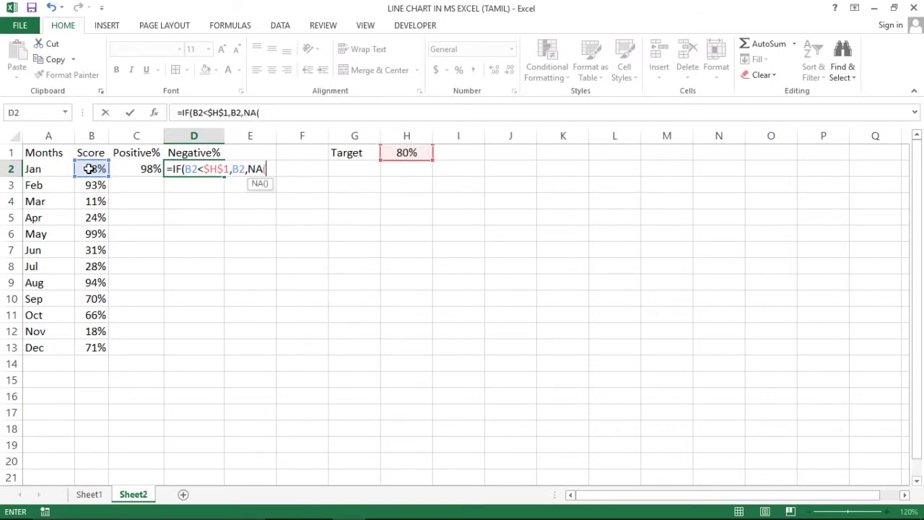
type("))")
key("Return")
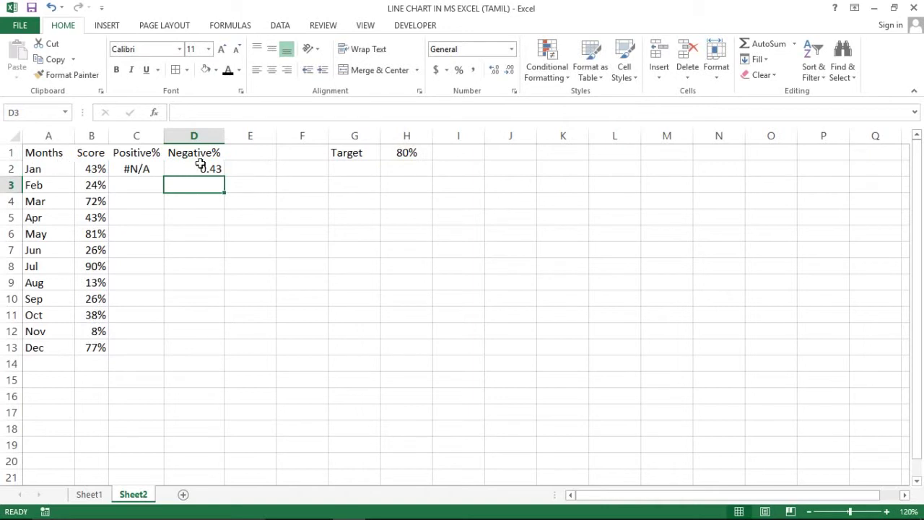
- Format D2 as a percentage and fill the C2:D2 formulas down to December
left_click(206, 167)
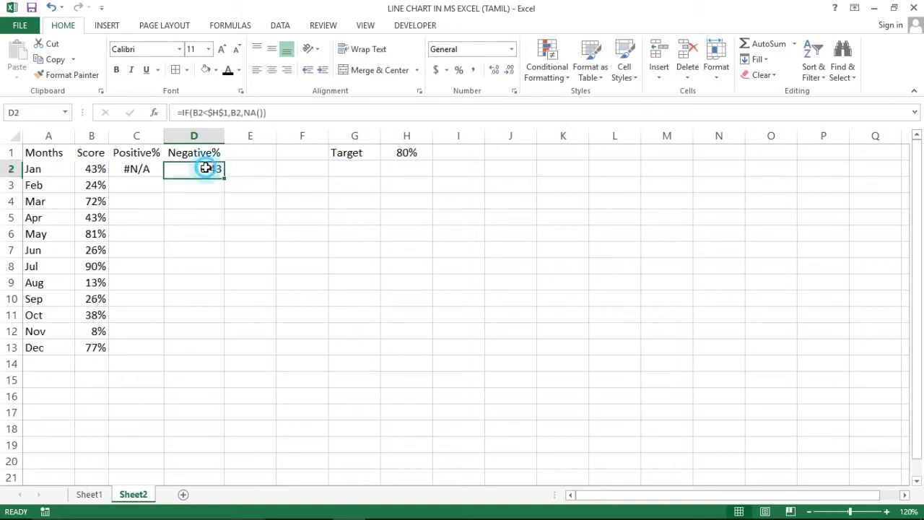
left_click(460, 70)
left_click(144, 168)
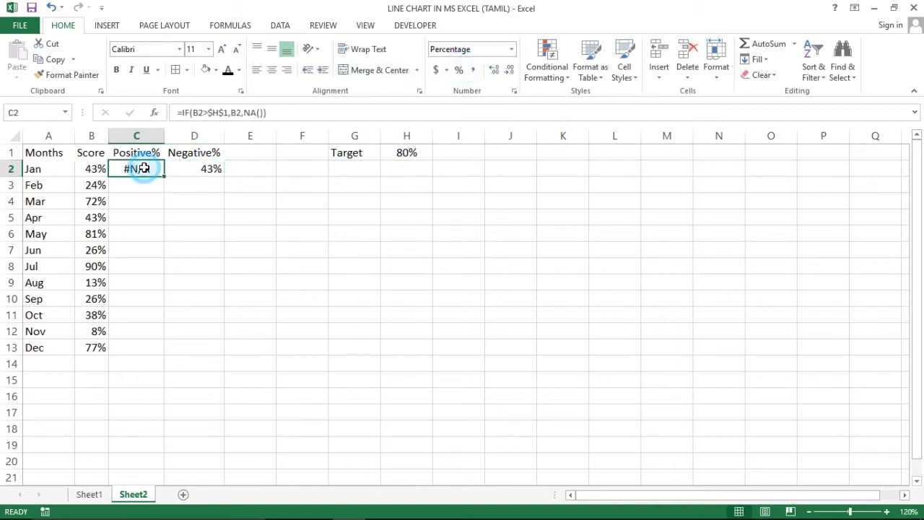
key("shift+Right")
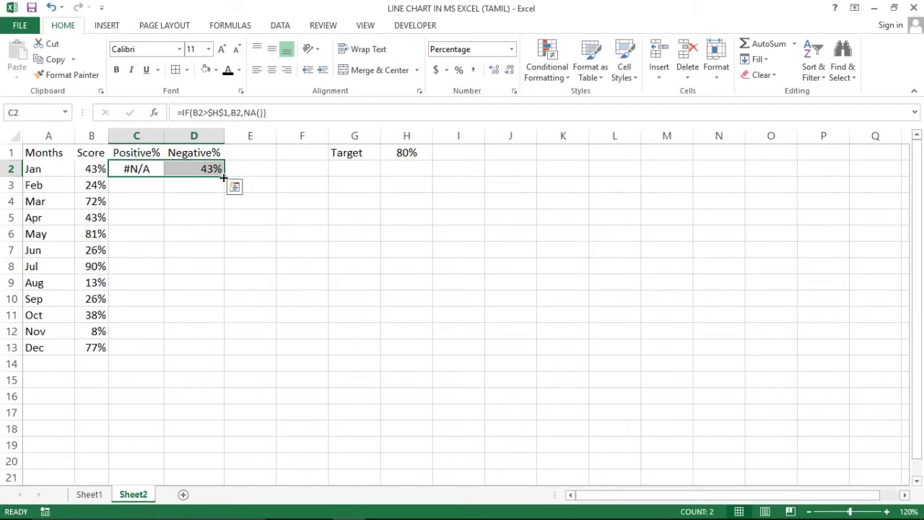
double_click(224, 177)
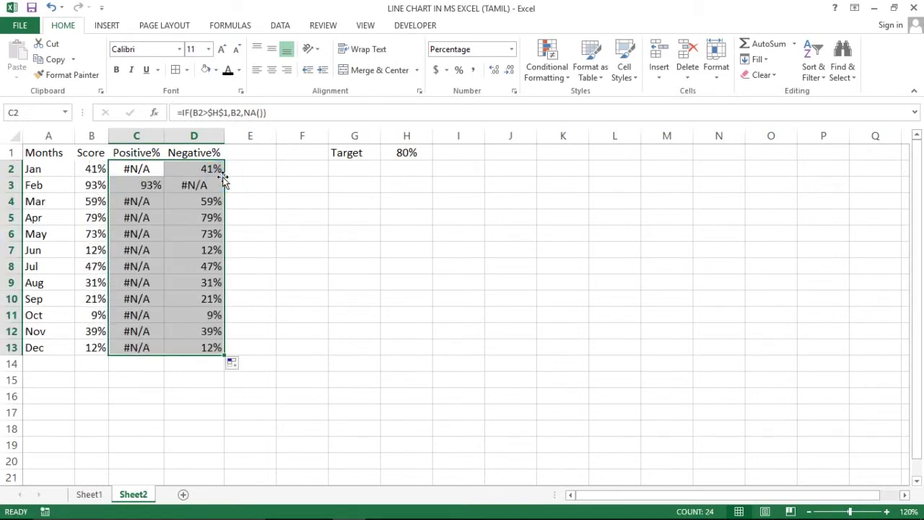
- Check the copied Positive% and Negative% formulas against the Jan and Feb scores
left_click(90, 186)
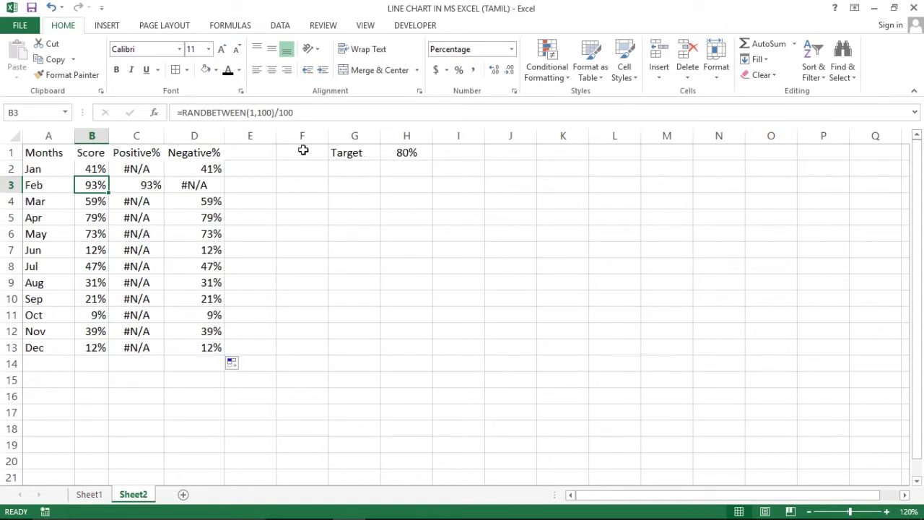
left_click(141, 185)
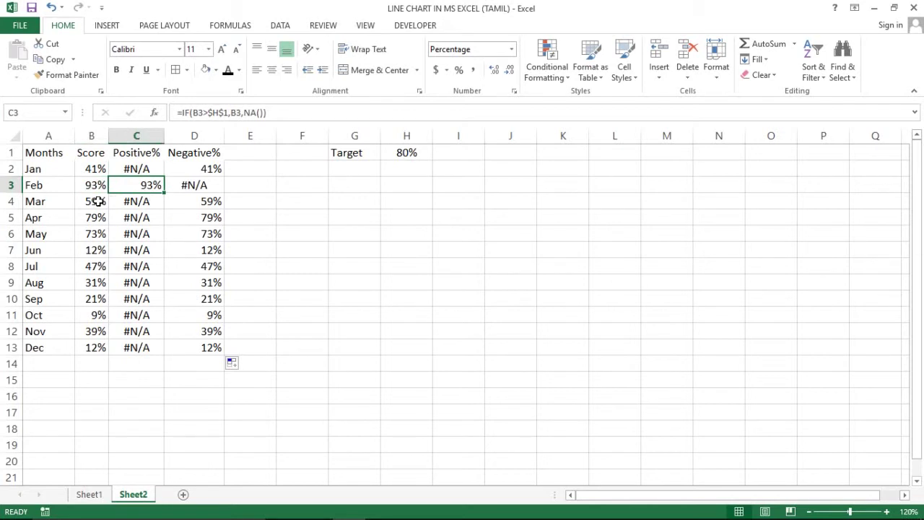
left_click(92, 165)
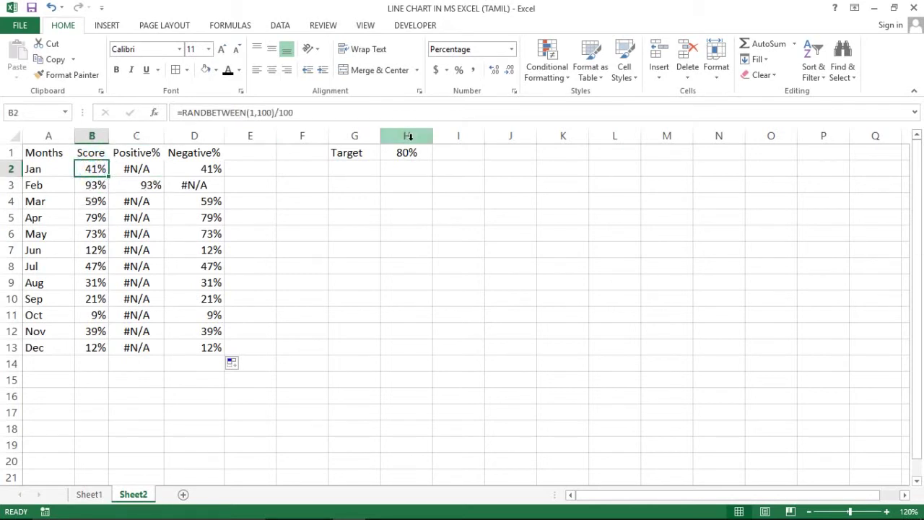
left_click(213, 168)
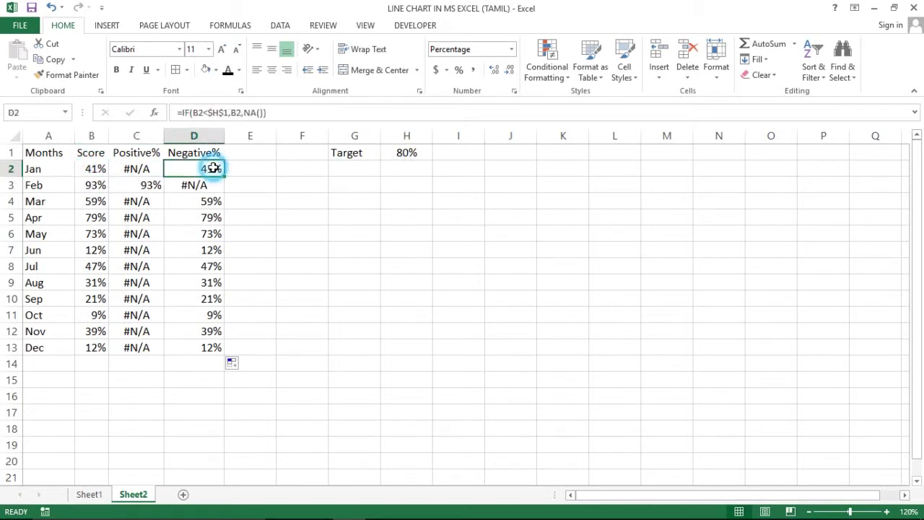
key("Down")
key("Down")
key("Up")
key("Up")
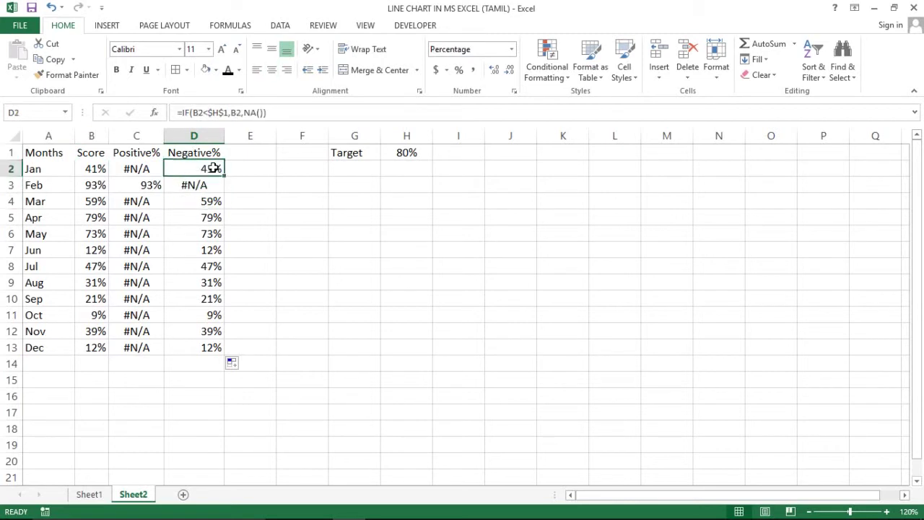
key("Left")
key("Left")
key("ctrl+shift+Down")
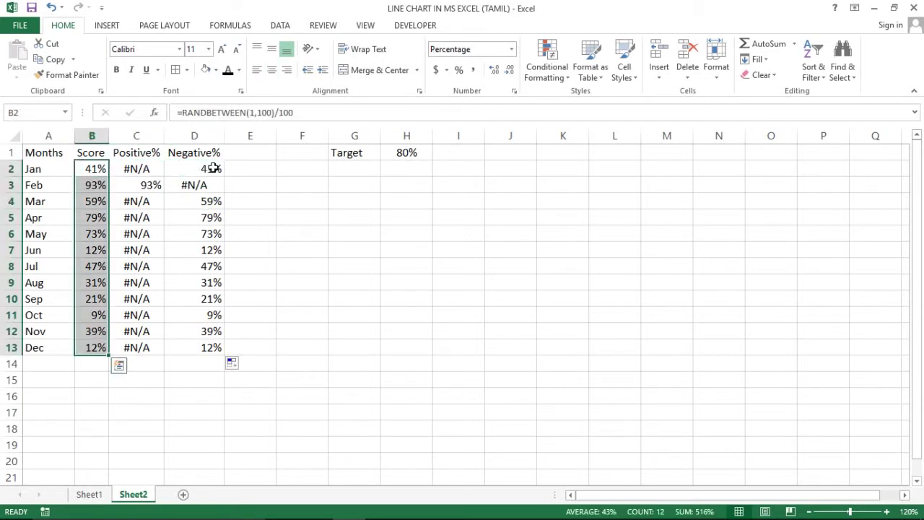
left_click(214, 168)
- Select the header cells starting from Months in A1
key("Up")
key("ctrl+Left")
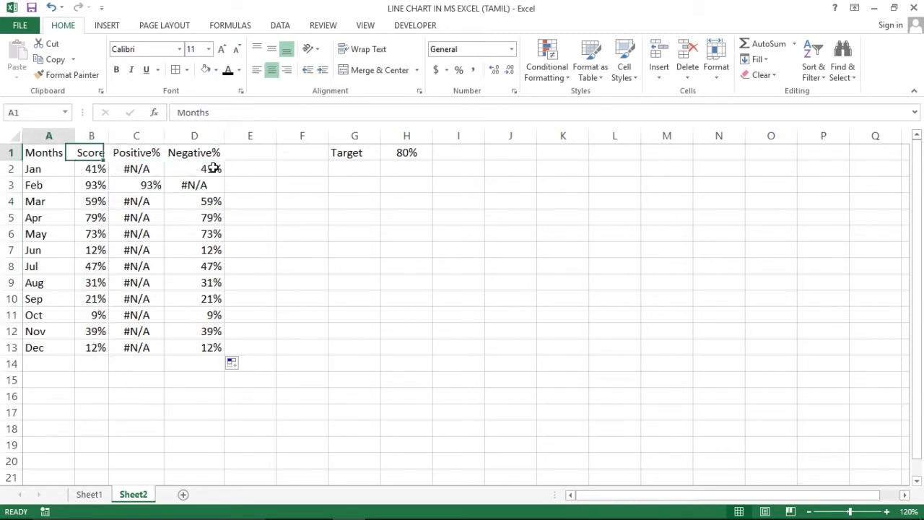
key("shift+Right")
key("shift+Right")
key("shift+Right")
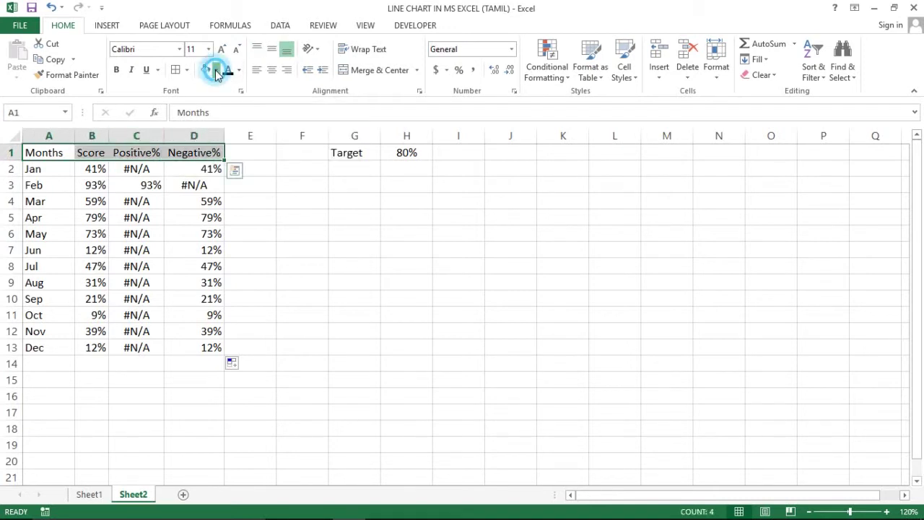
- Shade the header row with a fill colour and make it bold
left_click(215, 70)
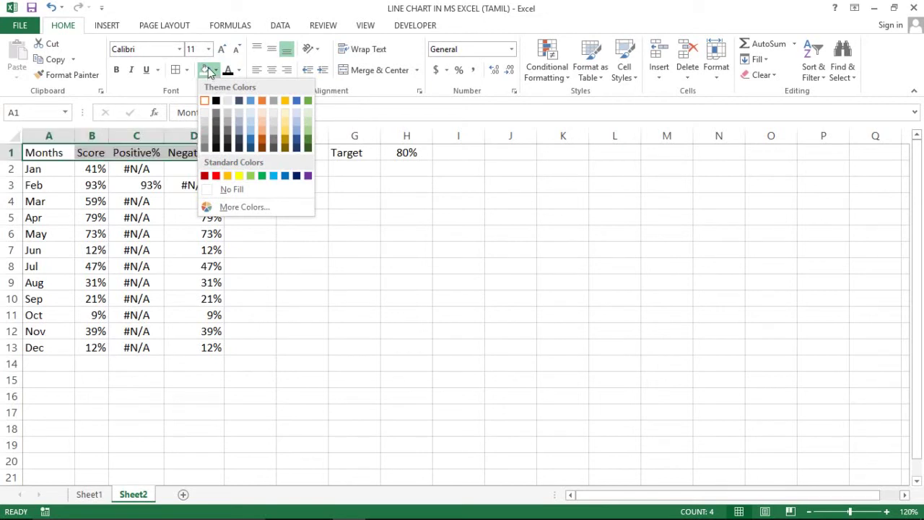
left_click(207, 72)
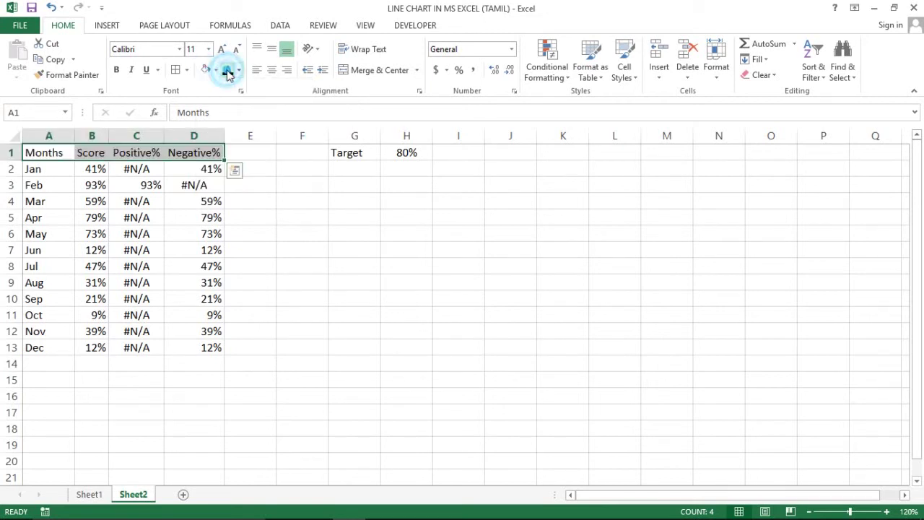
key("ctrl+b")
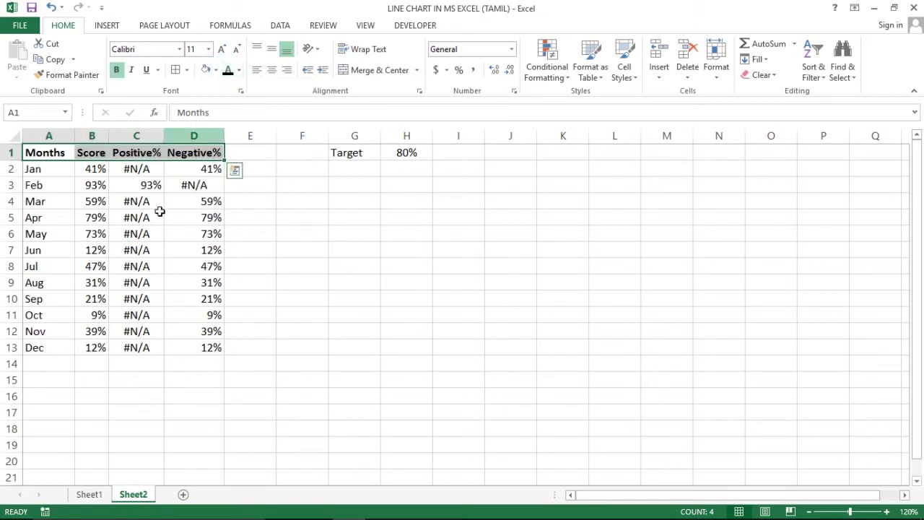
left_click(151, 218)
- Change the target value in H1 to 75%
key("ctrl+Up")
key("ctrl+Left")
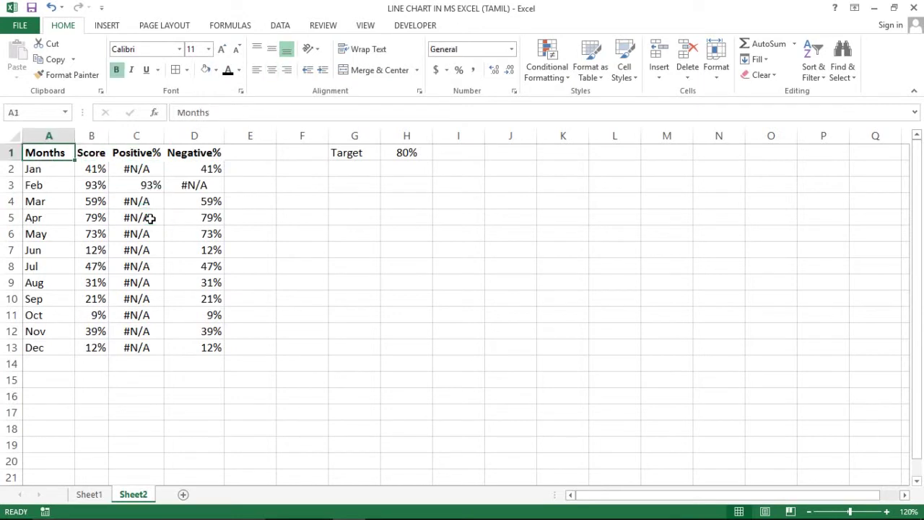
key("ctrl+shift+Right")
key("ctrl+shift+Down")
key("Right")
key("Down")
key("Down")
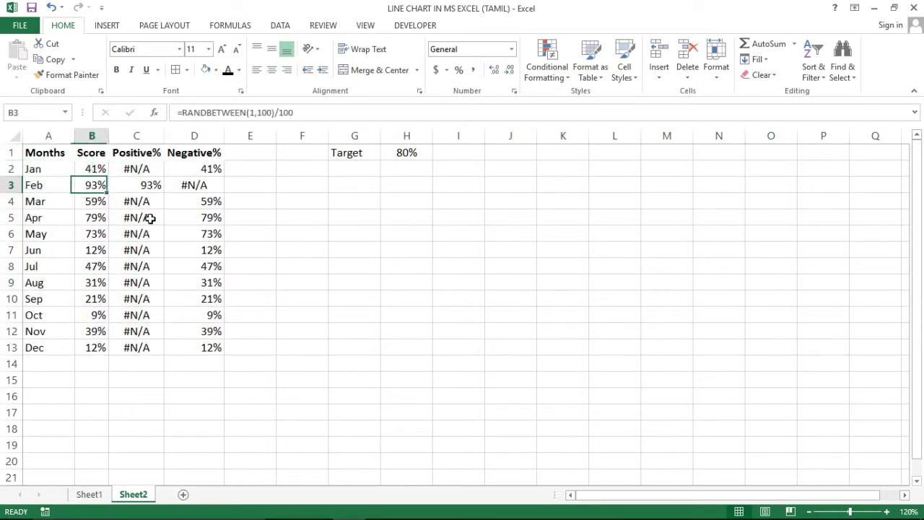
key("Right")
key("Right")
key("Down")
key("Down")
key("Down")
key("Down")
key("Right")
key("Right")
key("Right")
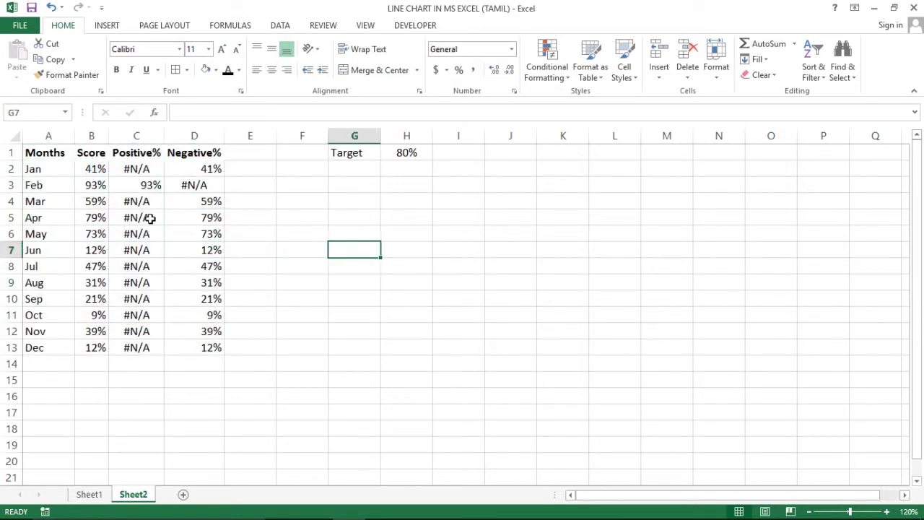
key("Right")
key("ctrl+Up")
type("75%")
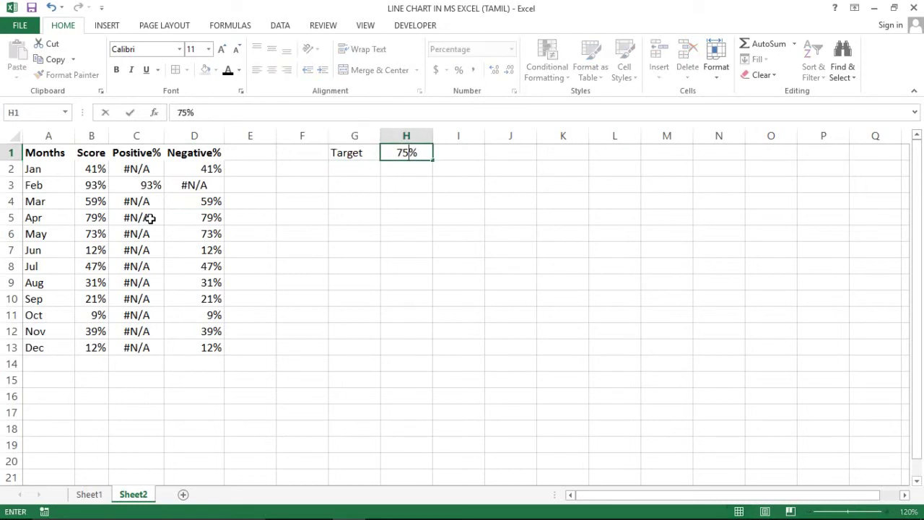
key("Return")
- Select the whole table A1:D13
key("Up")
key("Left")
key("Left")
key("Left")
key("Left")
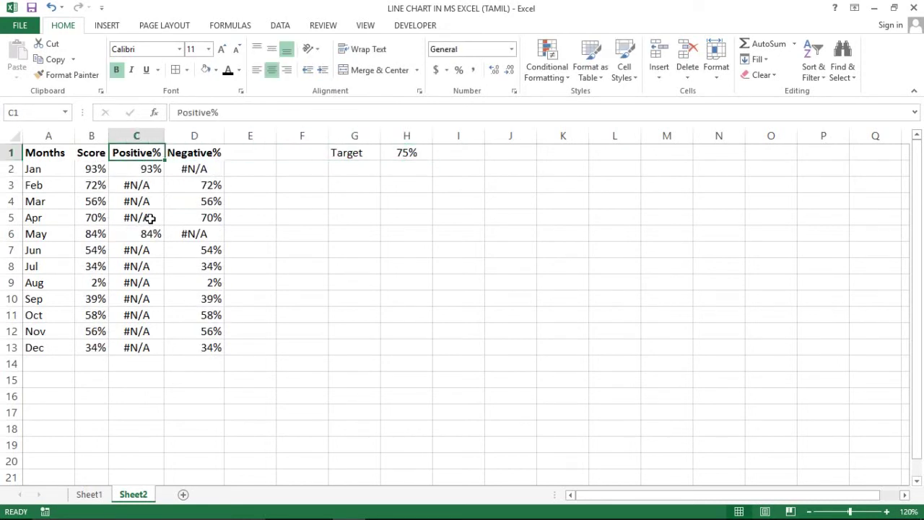
key("Left")
key("Left")
key("Right")
key("Right")
key("Left")
key("Left")
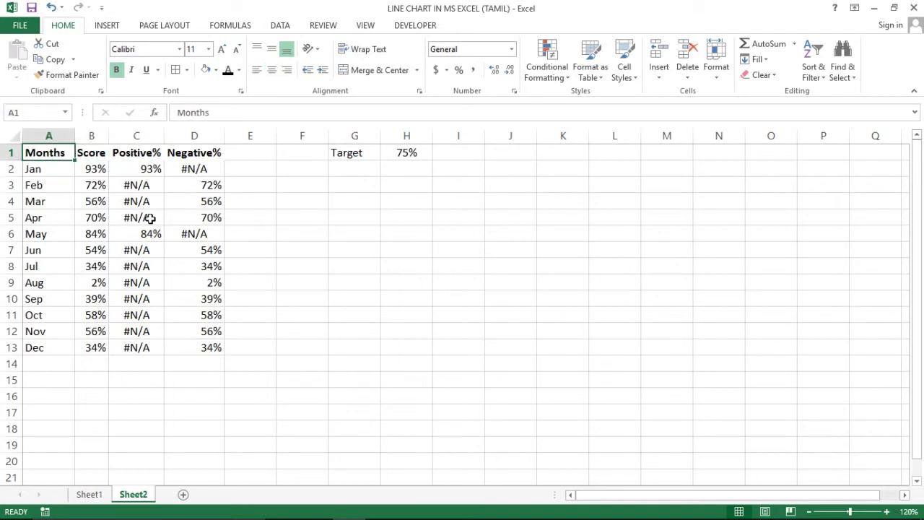
key("shift+Right")
key("shift+Right")
key("shift+Right")
key("shift+Right")
key("shift+Left")
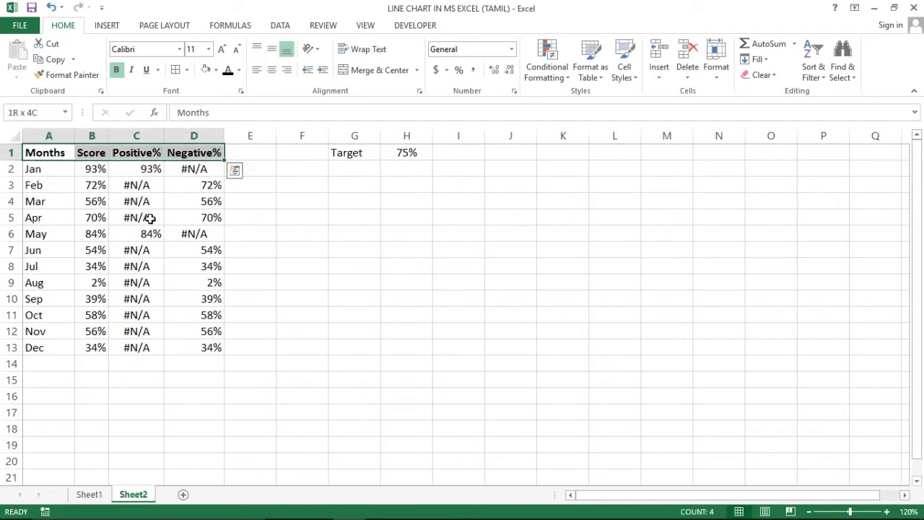
key("ctrl+shift+Down")
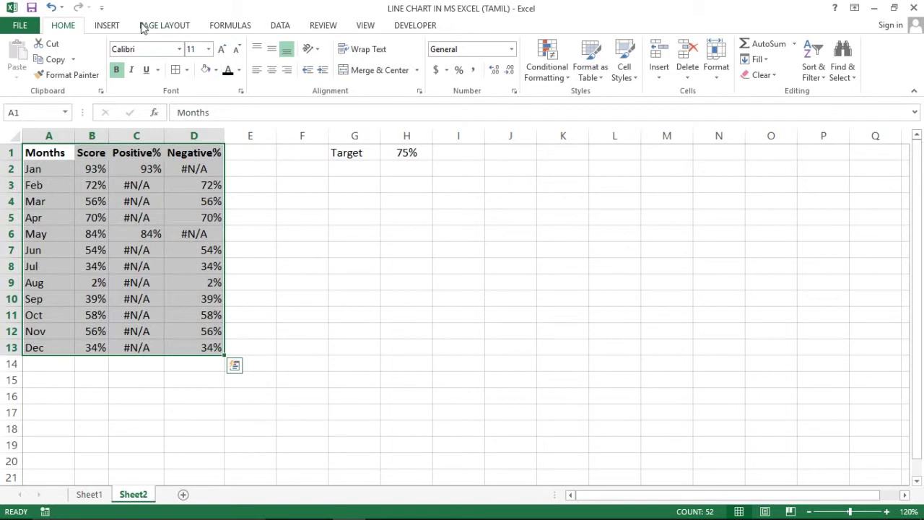
- Insert a Line with Markers chart of the Score, Positive% and Negative% data
left_click(106, 25)
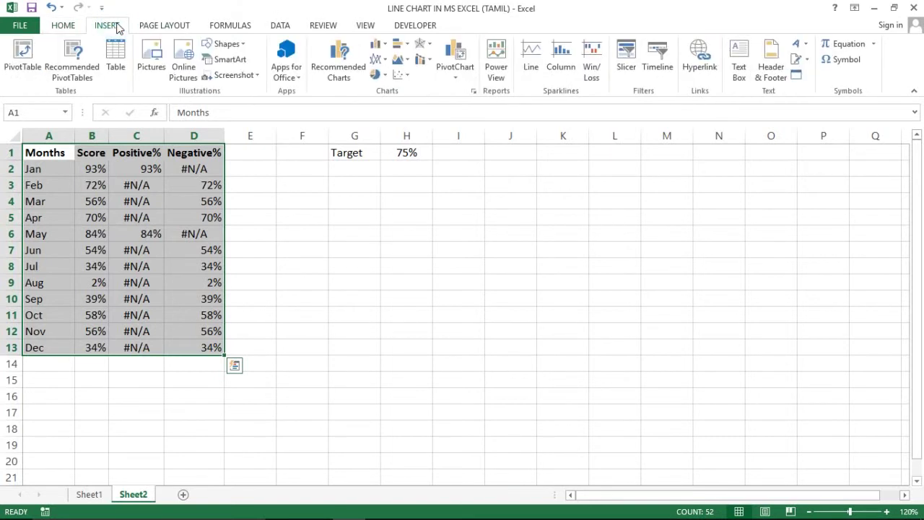
left_click(381, 62)
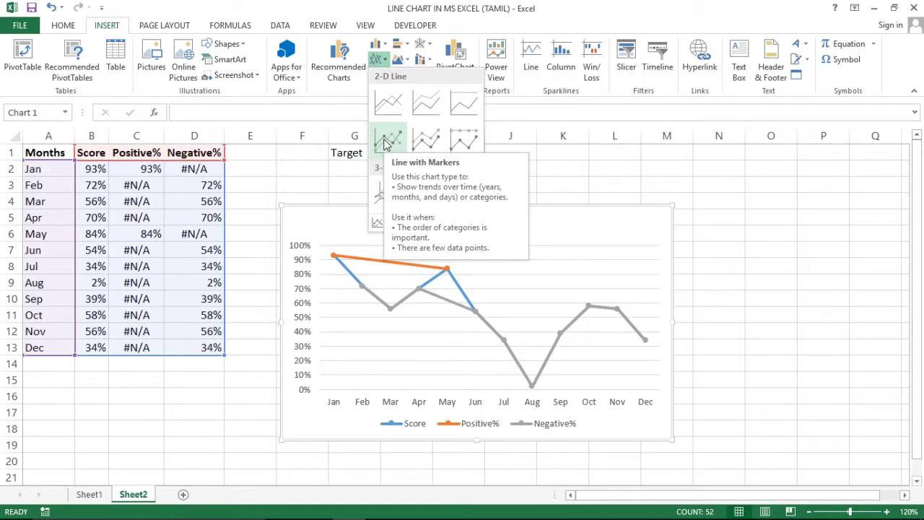
left_click(387, 143)
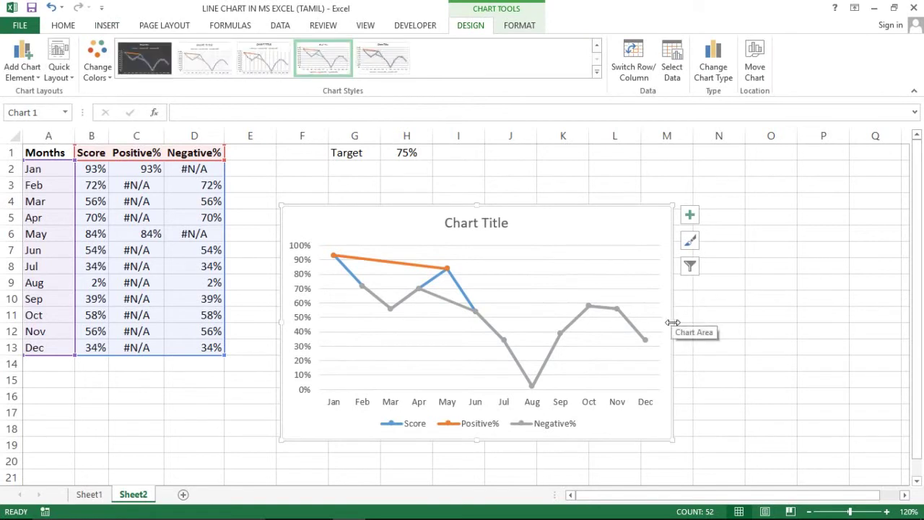
- Widen the chart to both sides, then select its legend, series and plot area
left_click_drag(673, 320, 832, 322)
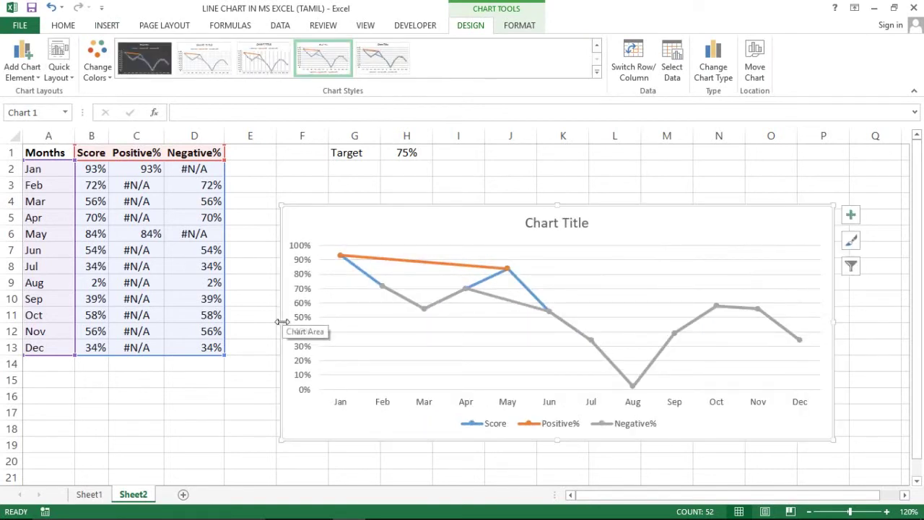
left_click_drag(268, 320, 255, 320)
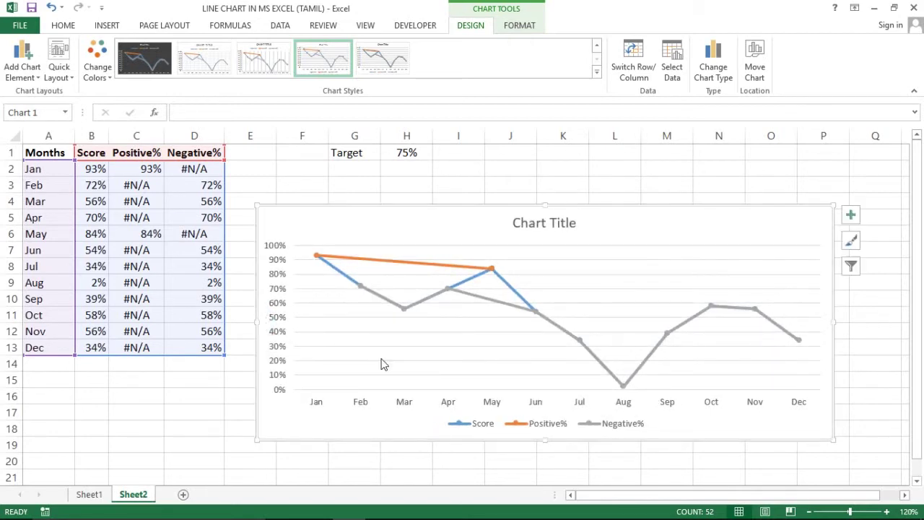
left_click(475, 425)
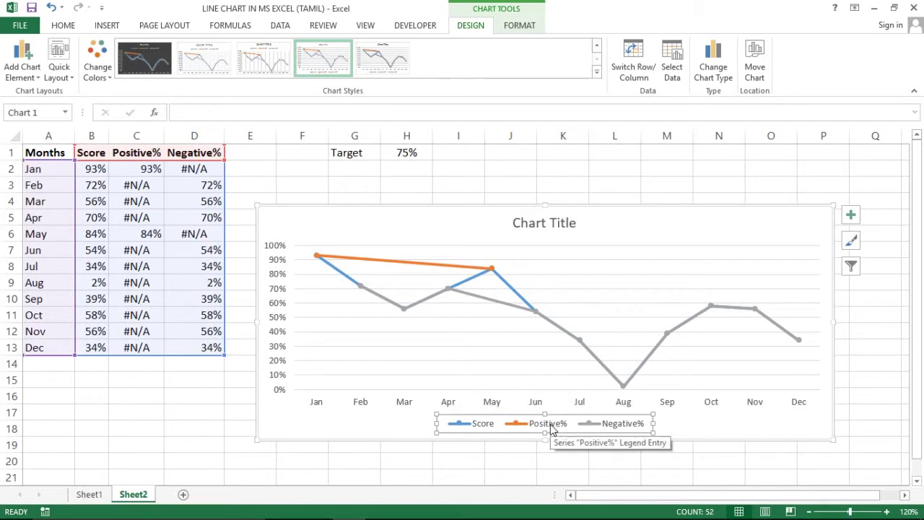
left_click(617, 428)
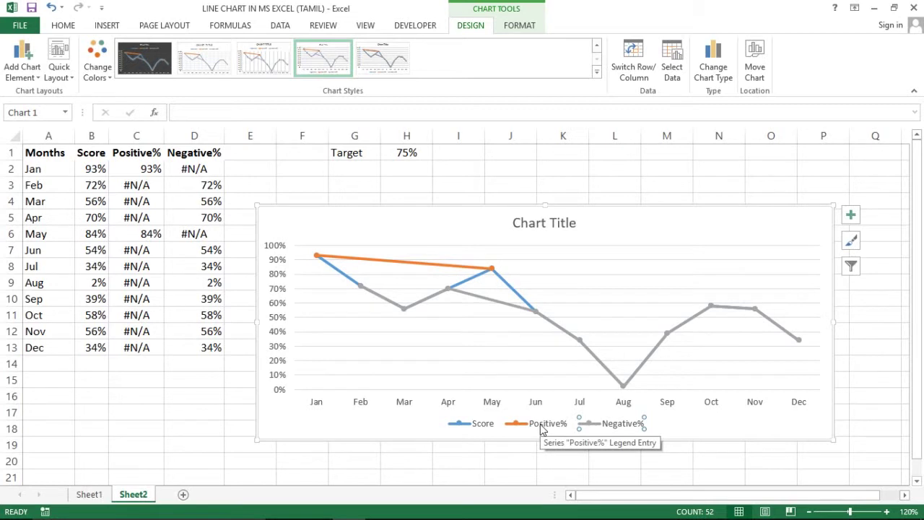
left_click(398, 264)
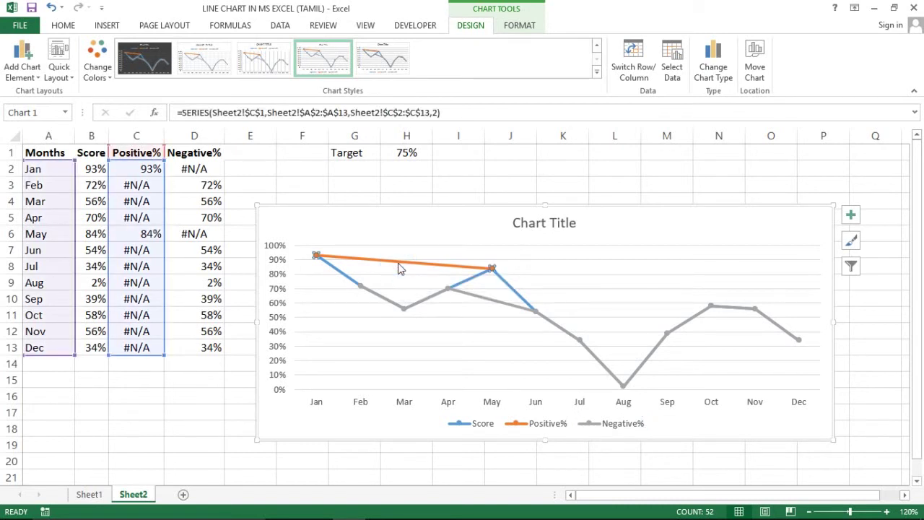
left_click(489, 250)
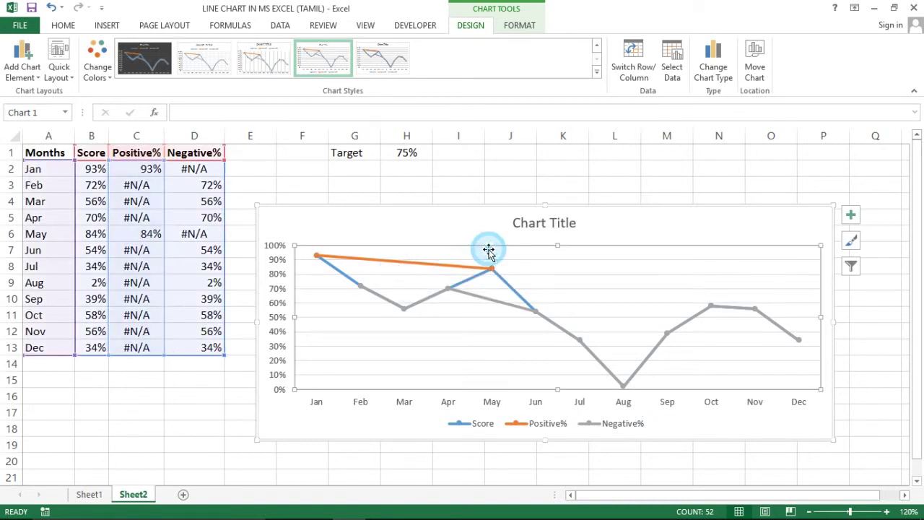
- Delete the chart gridlines and hide the axes through Chart Elements
left_click(556, 264)
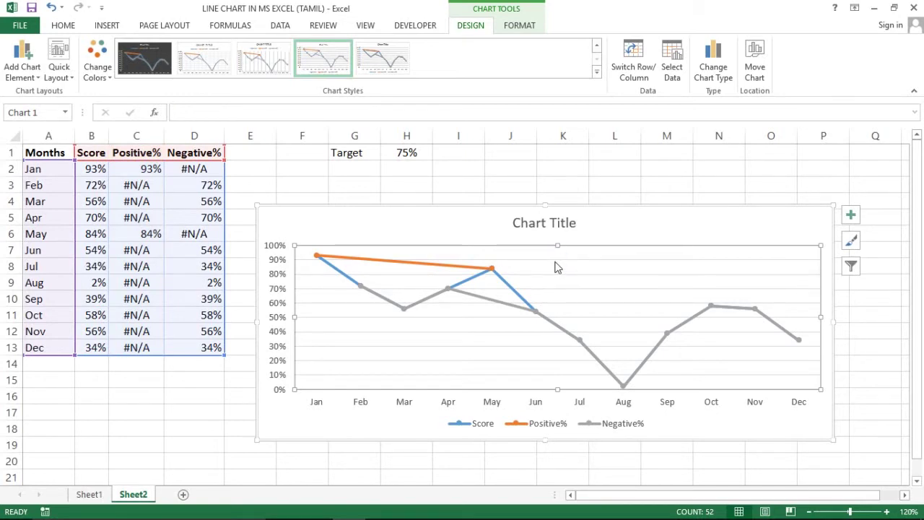
left_click(557, 267)
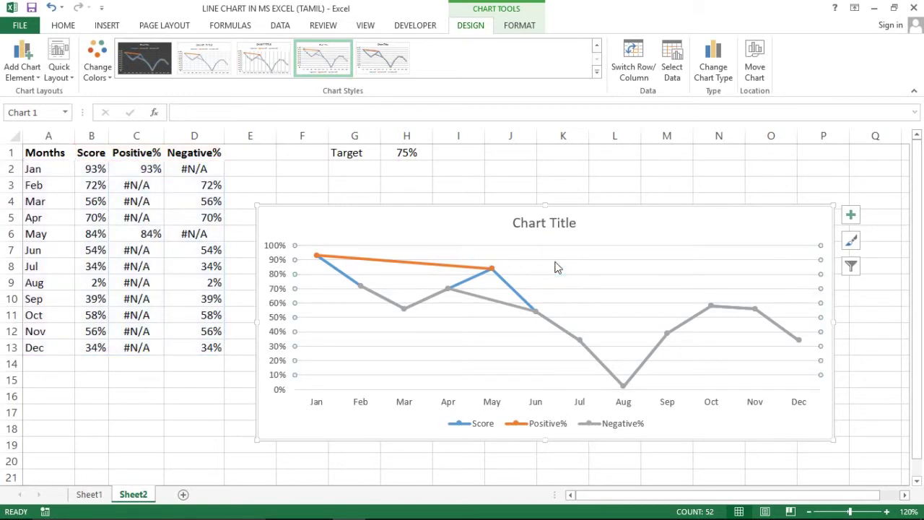
left_click(556, 265)
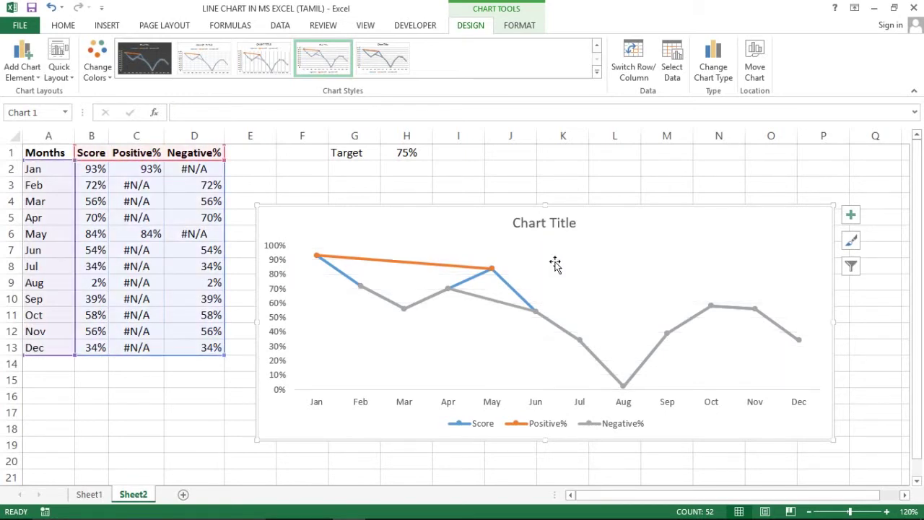
left_click(277, 264)
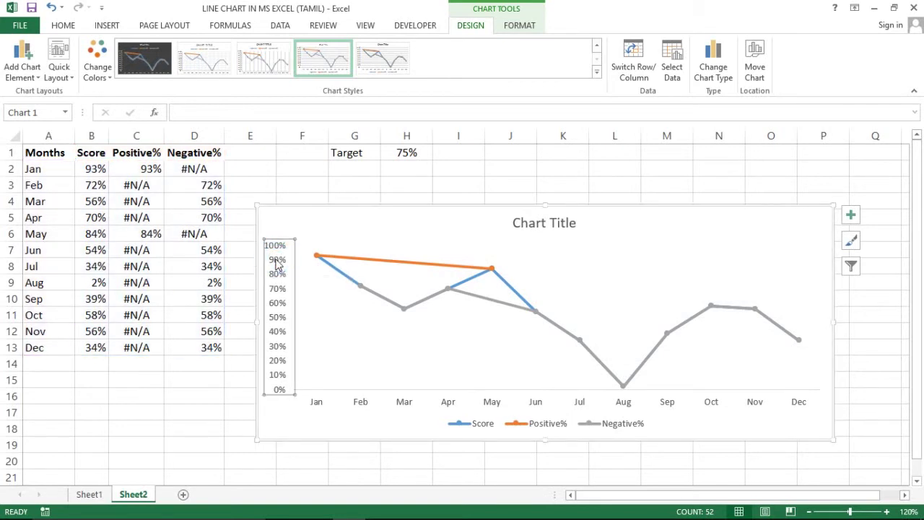
left_click(851, 216)
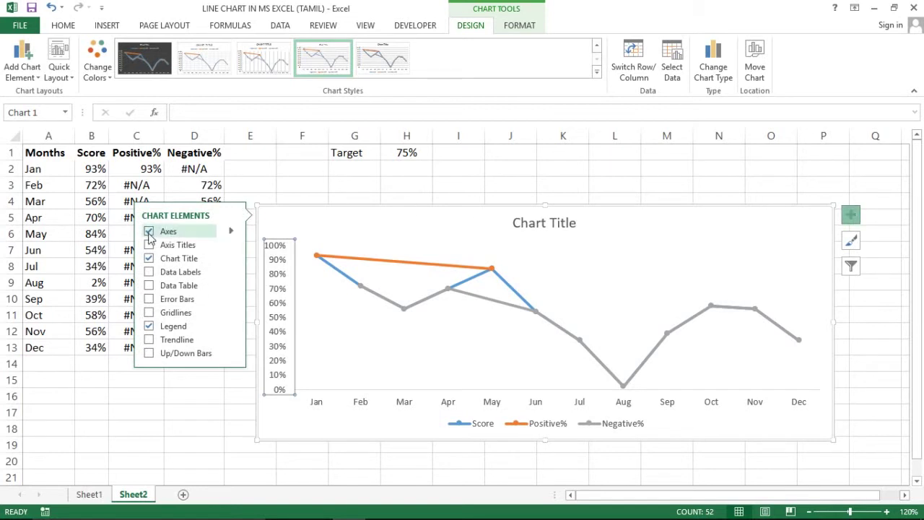
left_click(162, 231)
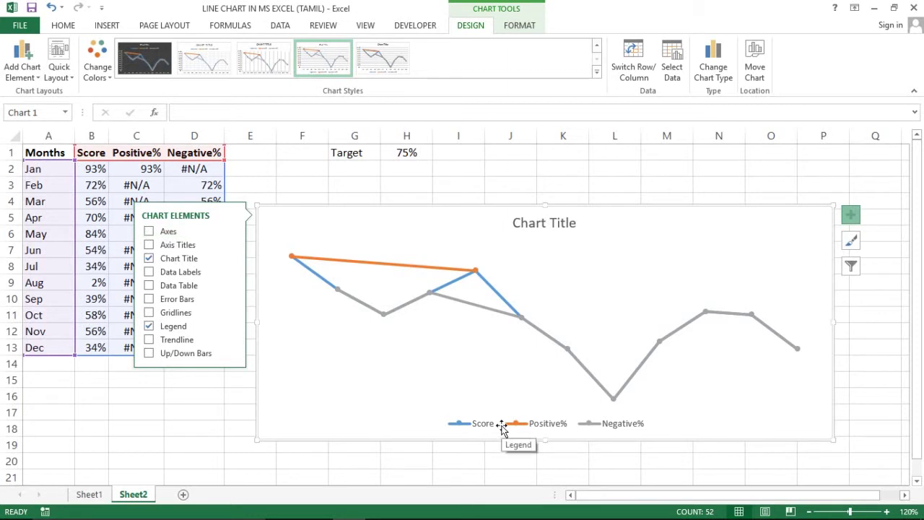
left_click(531, 226)
- Retitle the chart 'Line Chart' and make the title bold
left_click(576, 222)
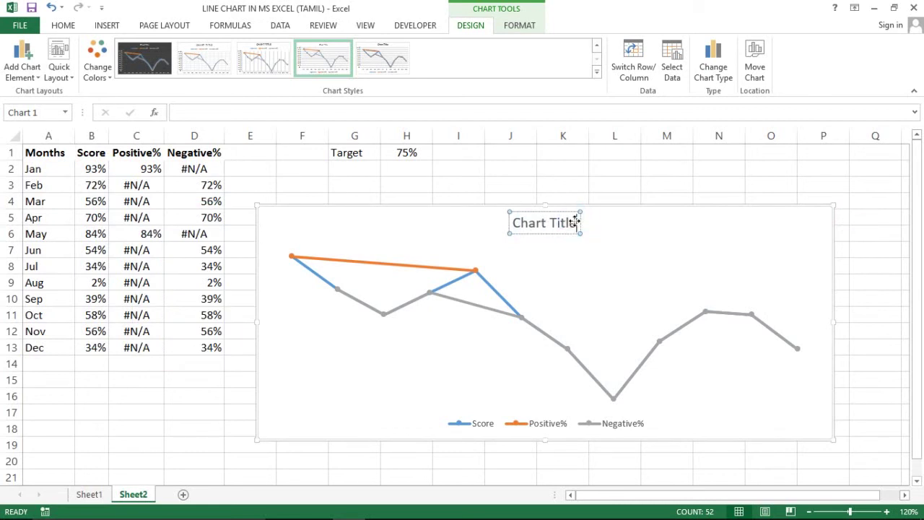
key("BackSpace")
key("BackSpace")
key("BackSpace")
key("BackSpace")
key("BackSpace")
key("BackSpace")
key("BackSpace")
key("BackSpace")
key("BackSpace")
key("BackSpace")
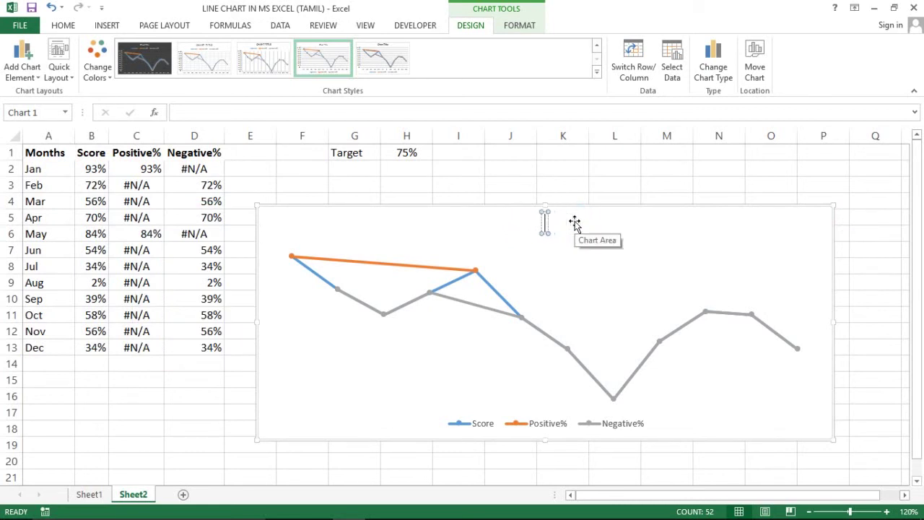
type("Line")
type(" chart")
key("BackSpace")
key("BackSpace")
key("BackSpace")
type("Chart")
left_click(659, 219)
left_click(519, 222)
key("ctrl+b")
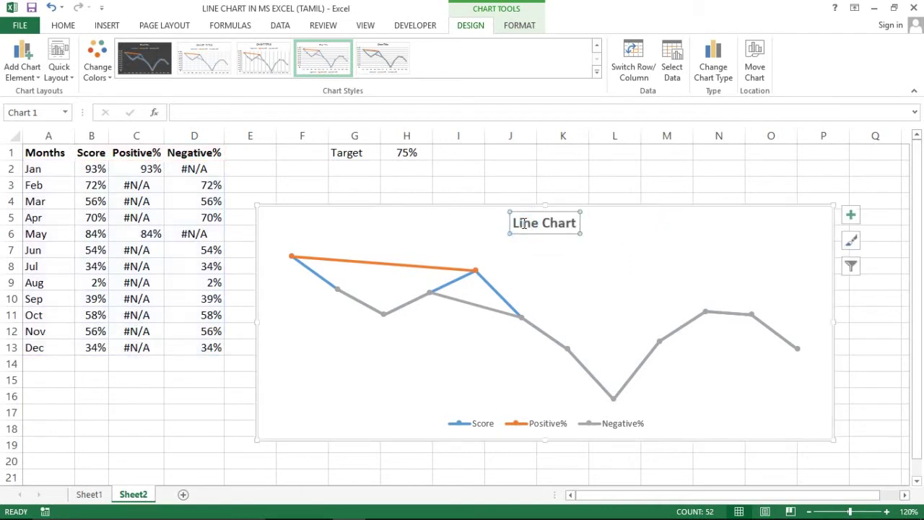
- Try a red then white fill on the title box and dark blue title text
left_click(63, 26)
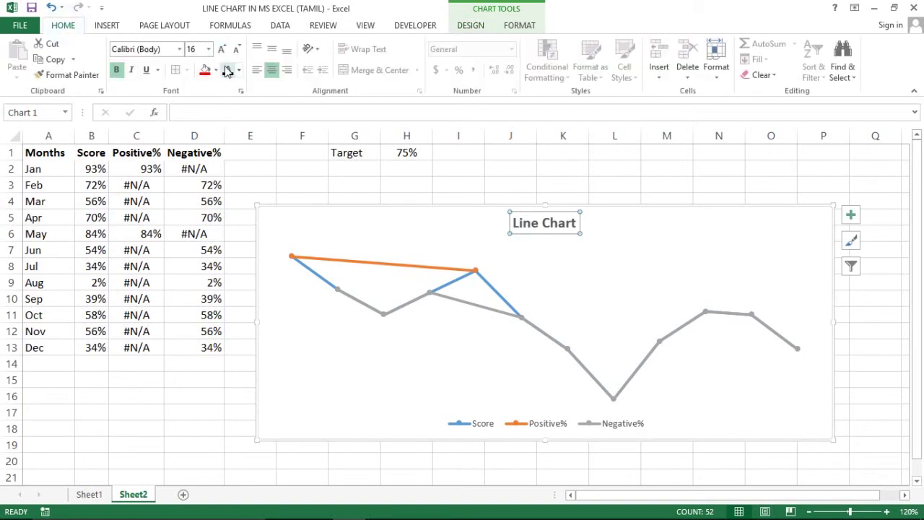
left_click(208, 76)
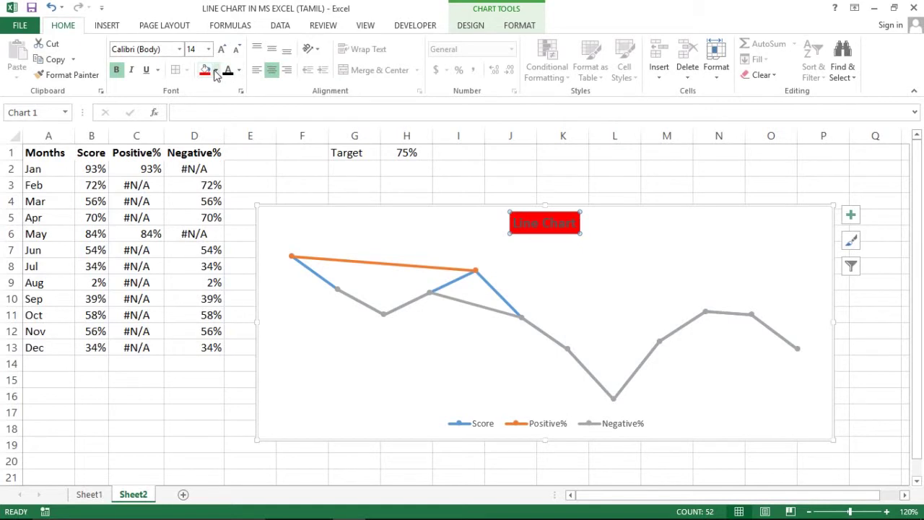
left_click(215, 70)
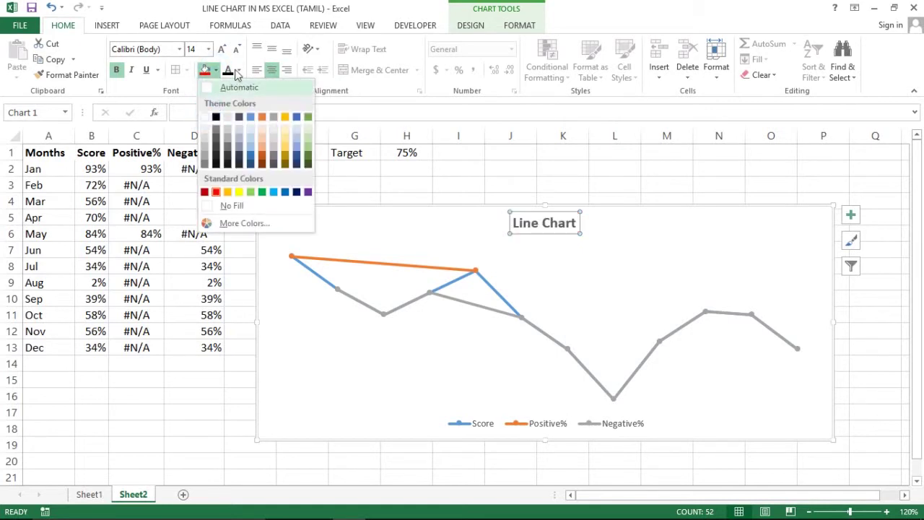
left_click(205, 122)
left_click(238, 70)
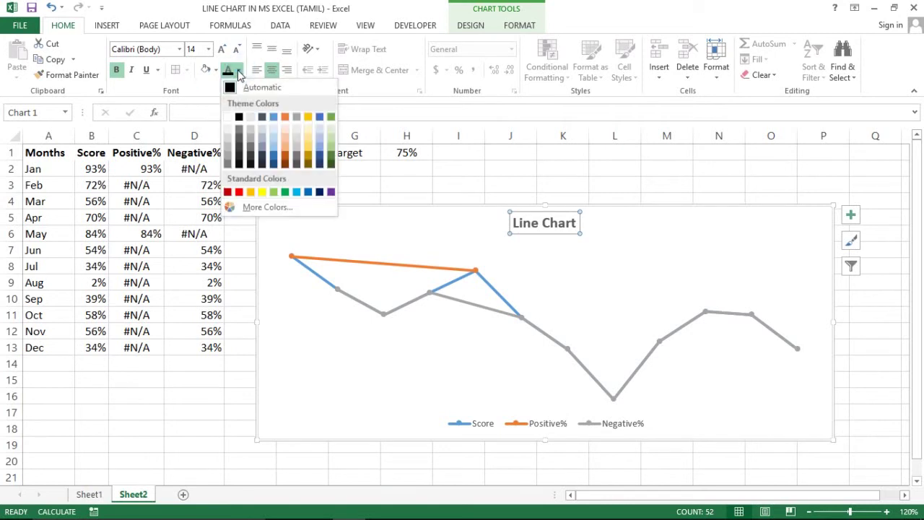
left_click(319, 191)
left_click(414, 185)
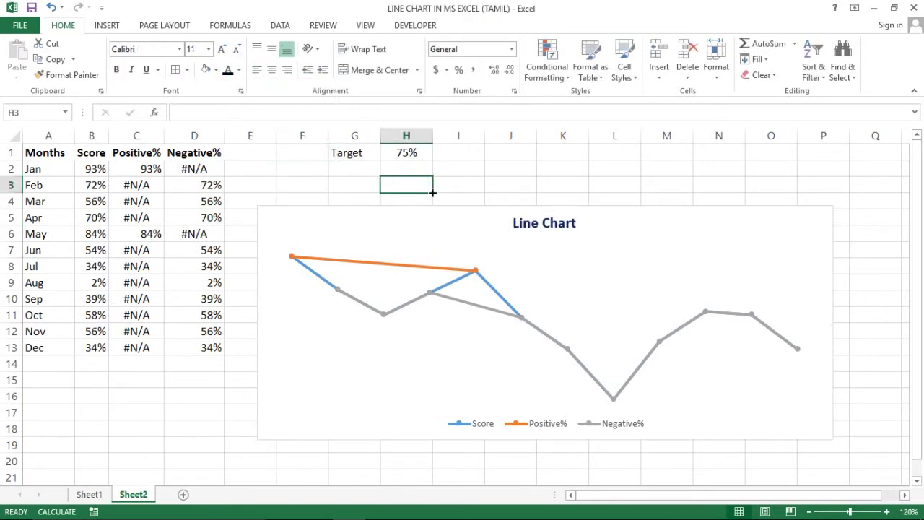
left_click(442, 243)
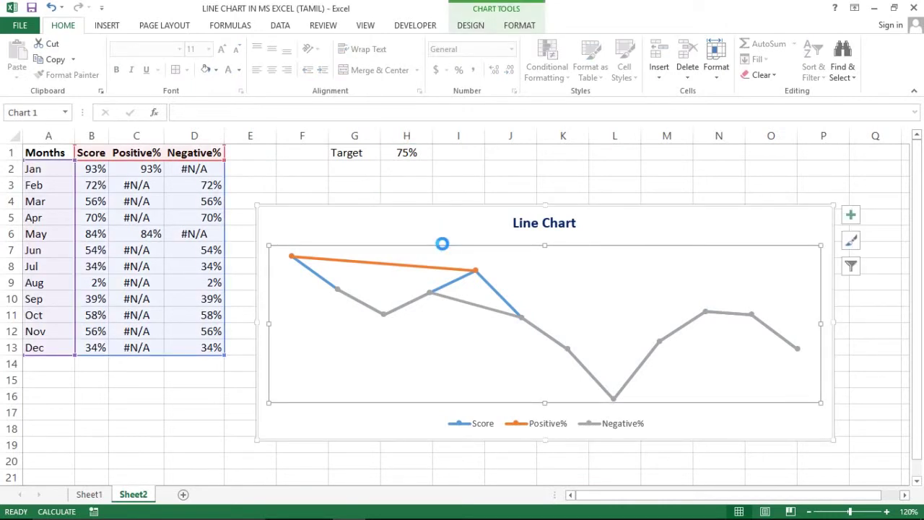
- Recalculate the random monthly scores with F9 so the chart lines redraw
key("F9")
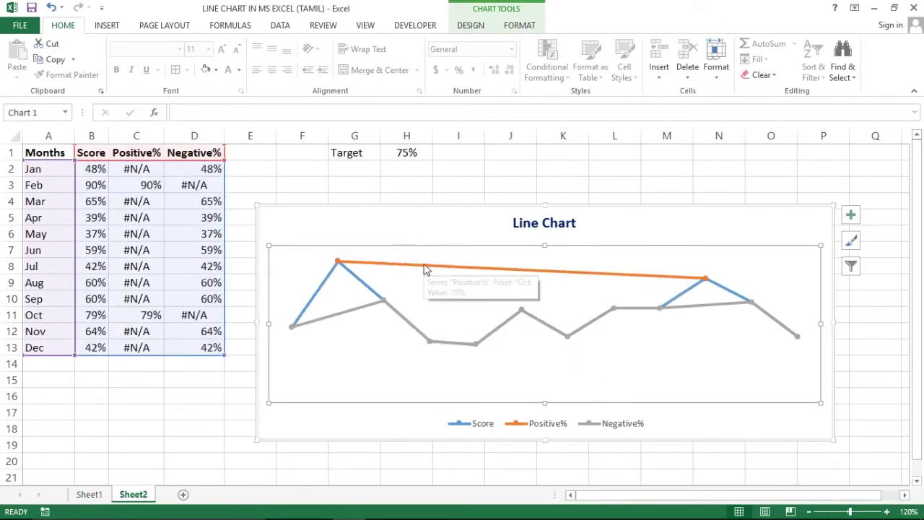
key("Up")
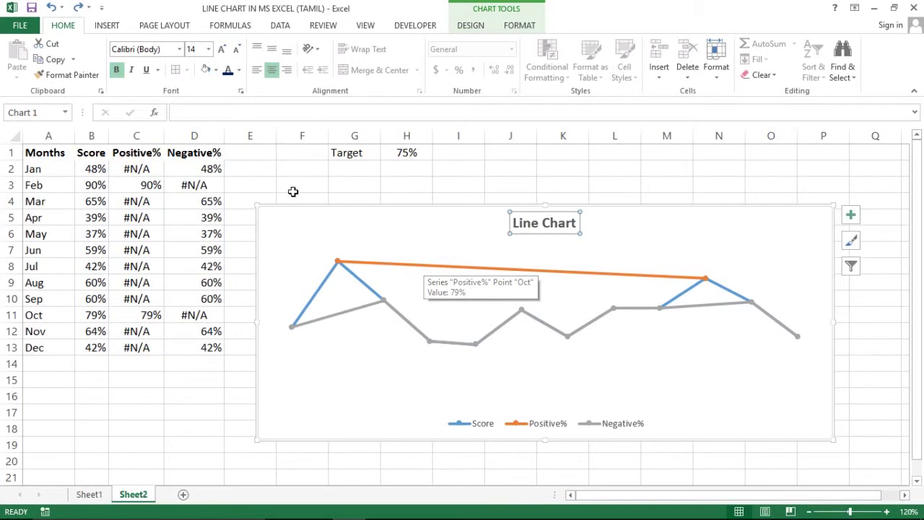
left_click(295, 190)
left_click(413, 208)
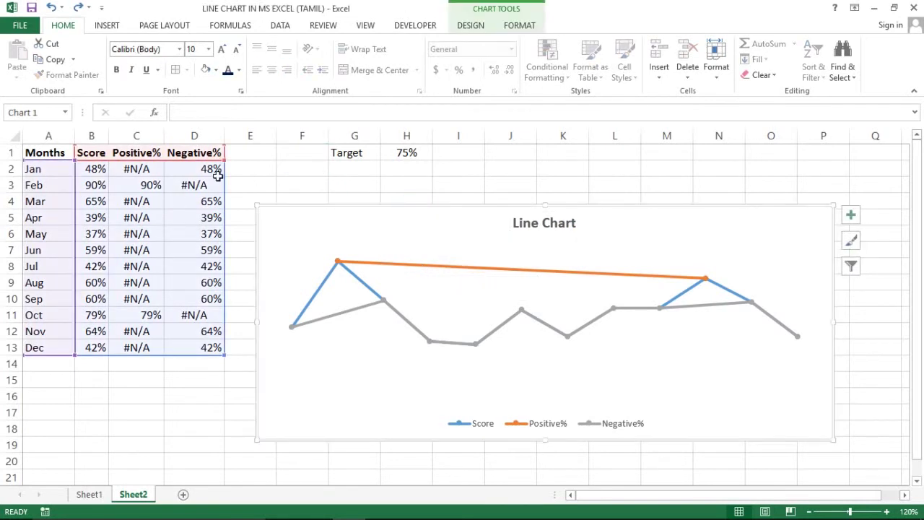
left_click(244, 171)
- Recalculate the random scores three more times with F9
key("F9")
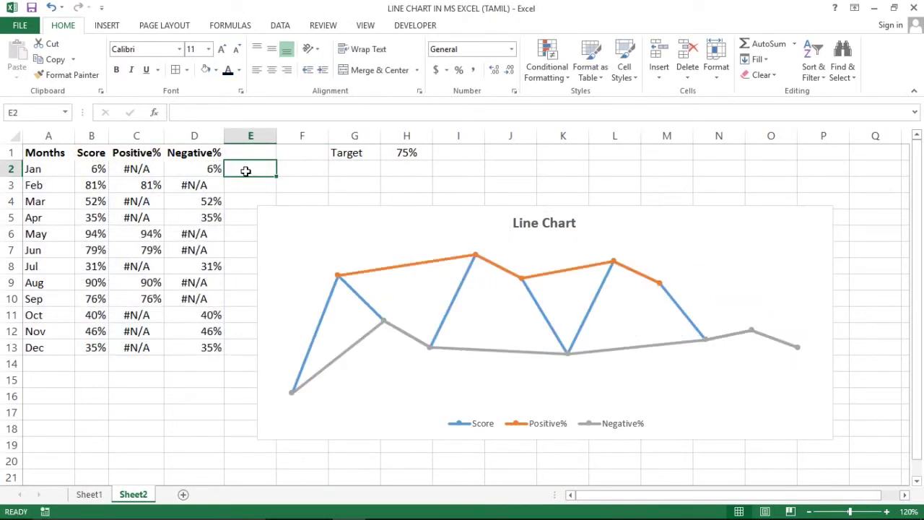
left_click(315, 183)
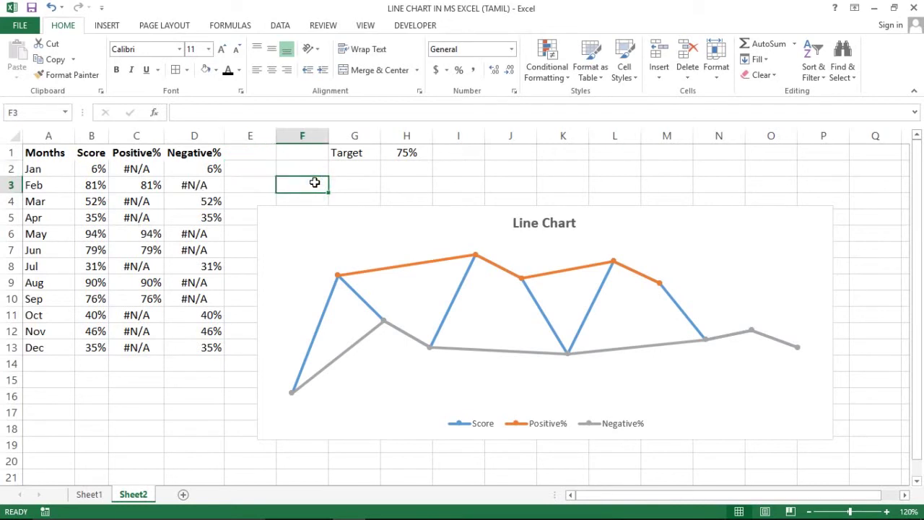
key("F9")
left_click(369, 184)
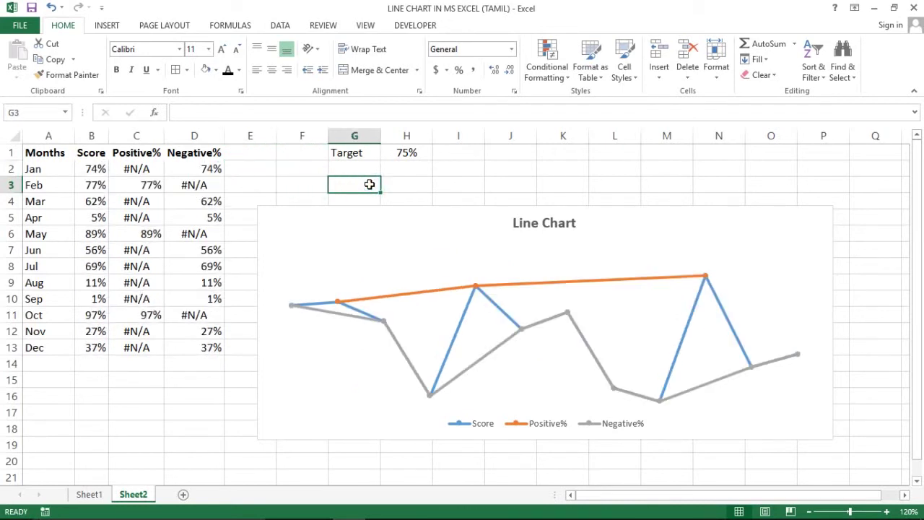
key("F9")
- Inspect the random formula in B2 and confirm the 75% target in H1
double_click(84, 169)
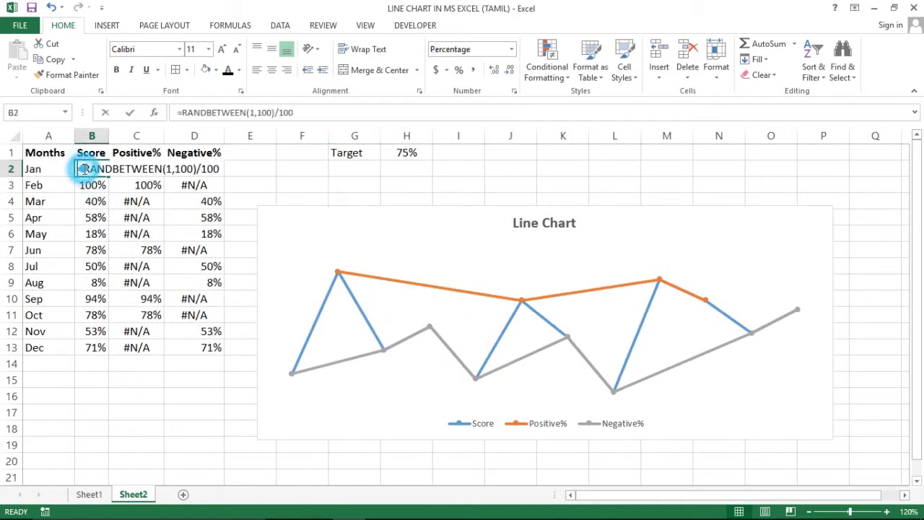
key("Escape")
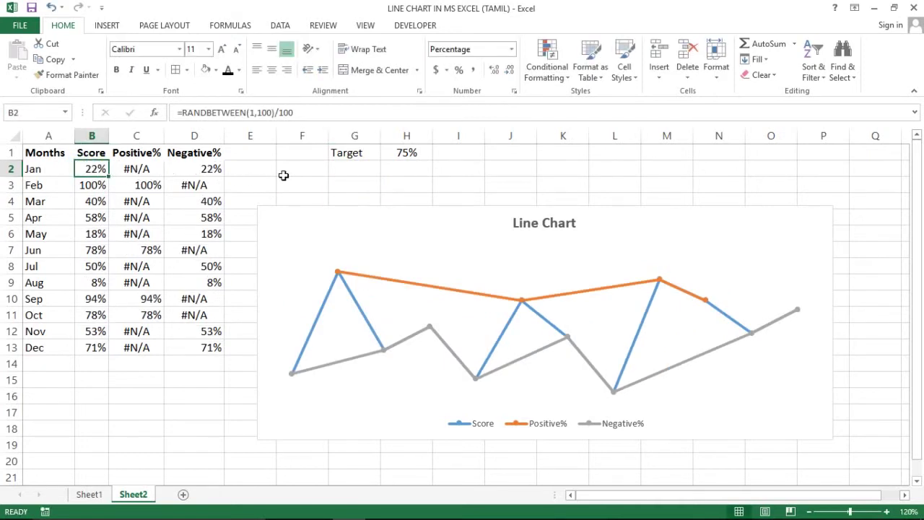
left_click(406, 152)
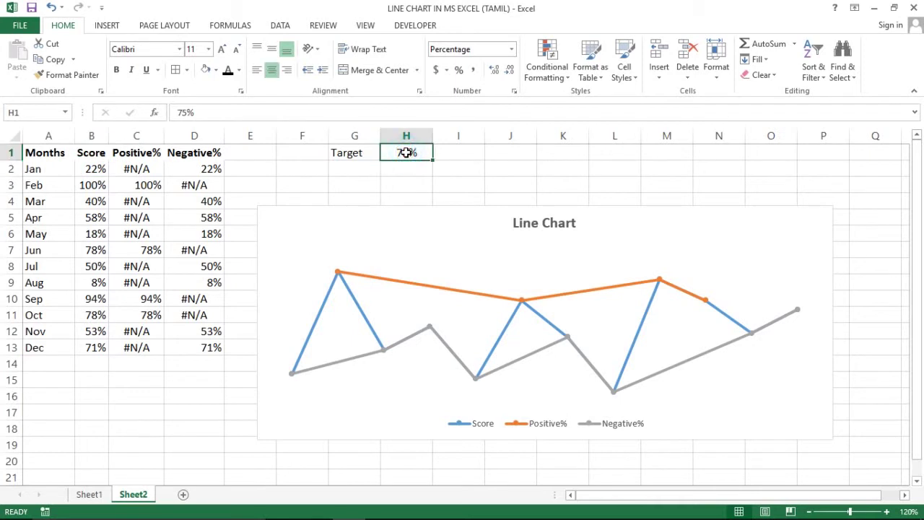
left_click(413, 180)
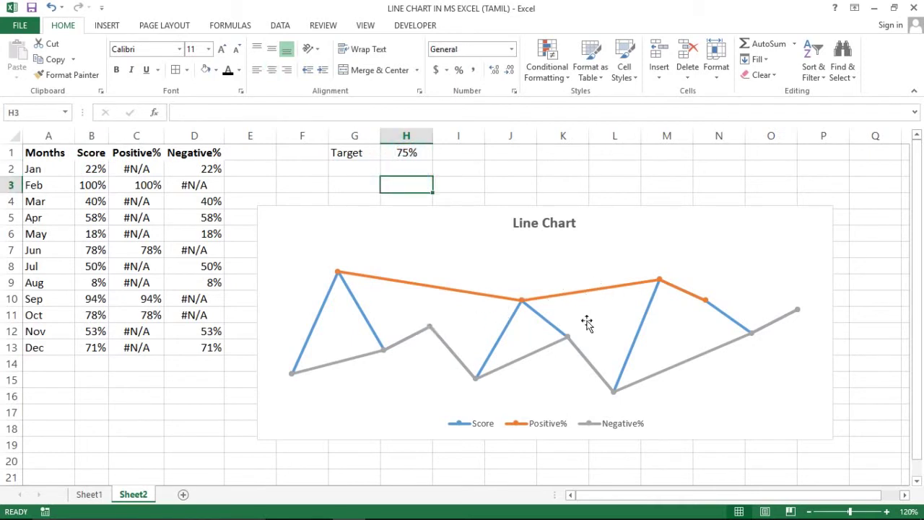
- Open Format Data Series for the Positive% series at its Marker settings
left_click(387, 285)
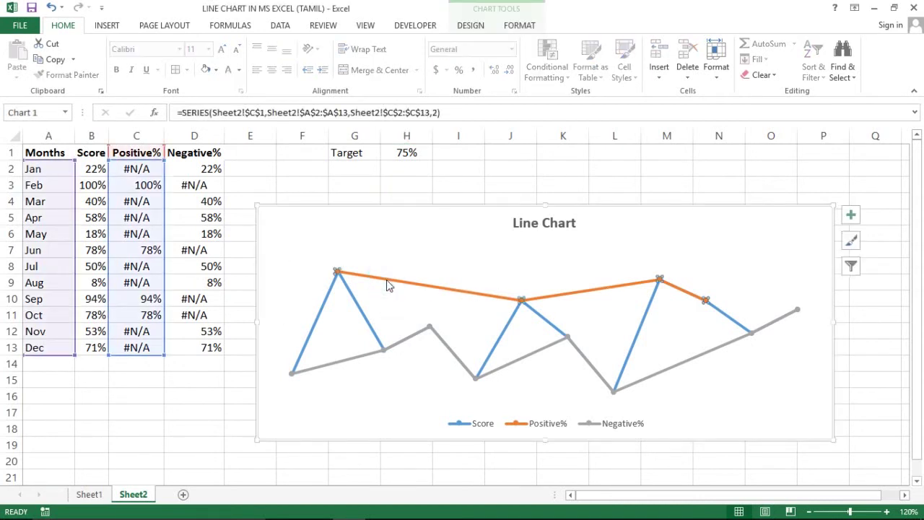
left_click(387, 284)
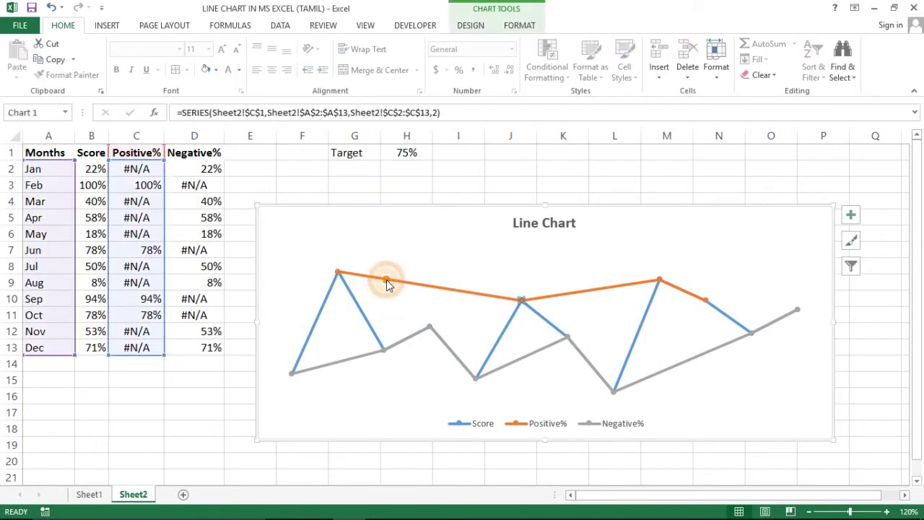
left_click(371, 261)
left_click(368, 277)
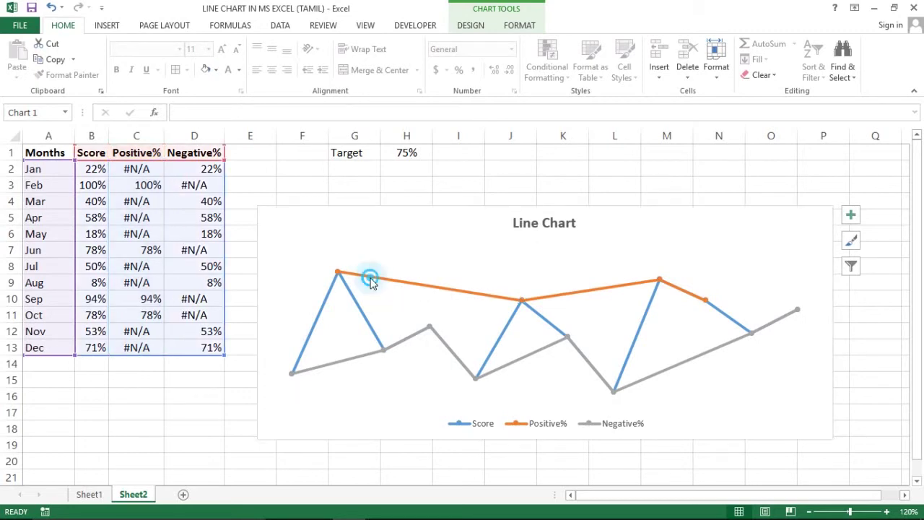
right_click(370, 281)
mouse_move(418, 370)
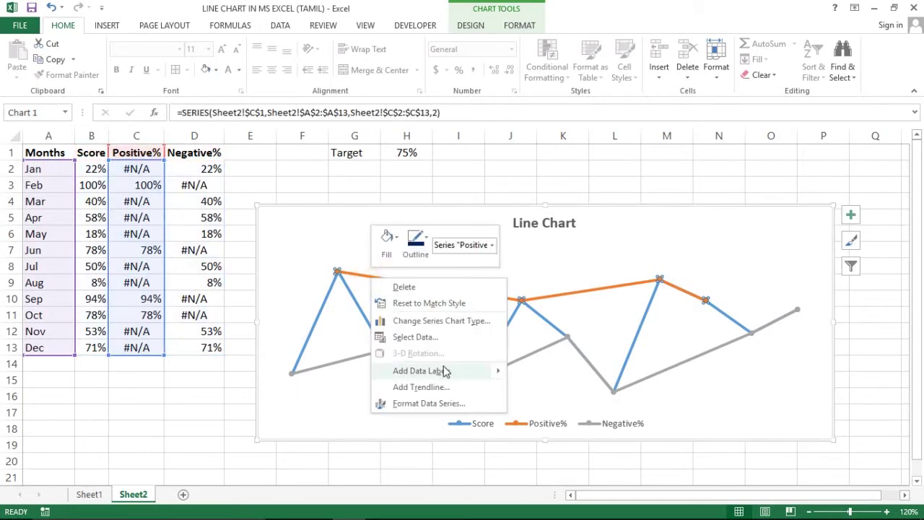
left_click(432, 404)
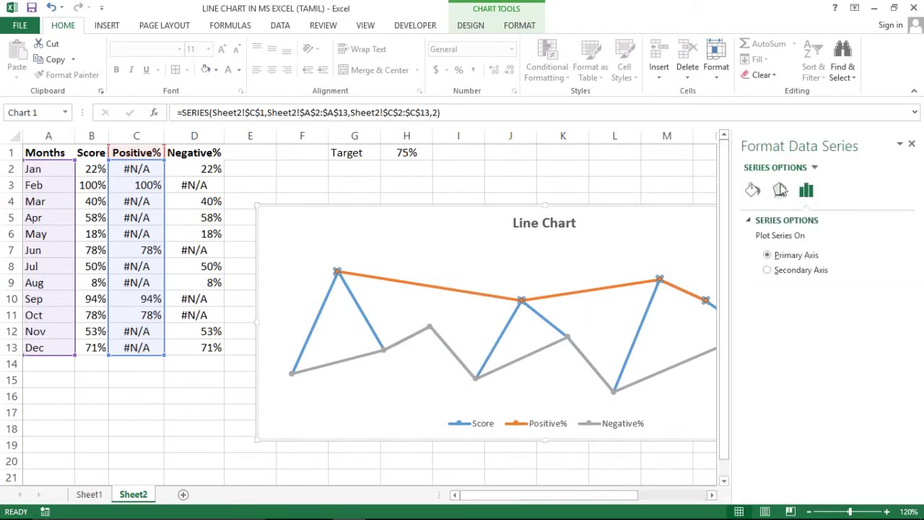
left_click(780, 190)
left_click(753, 190)
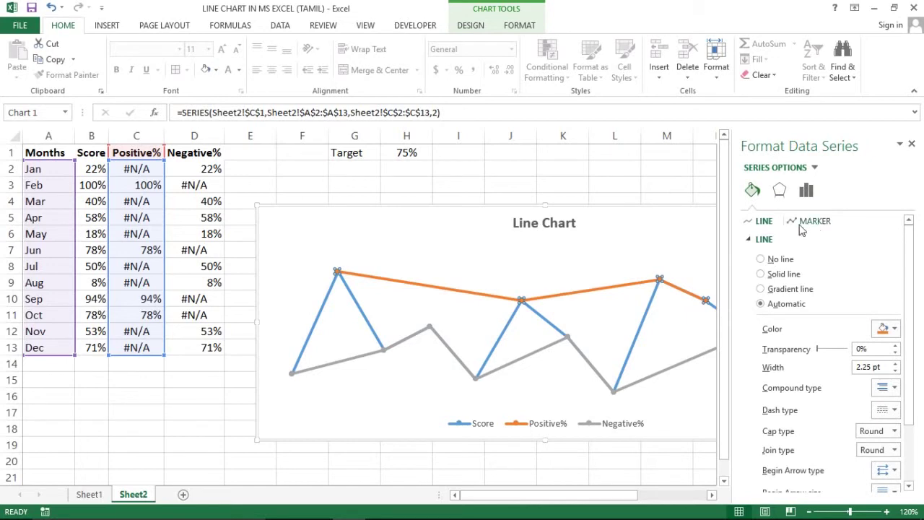
left_click(814, 221)
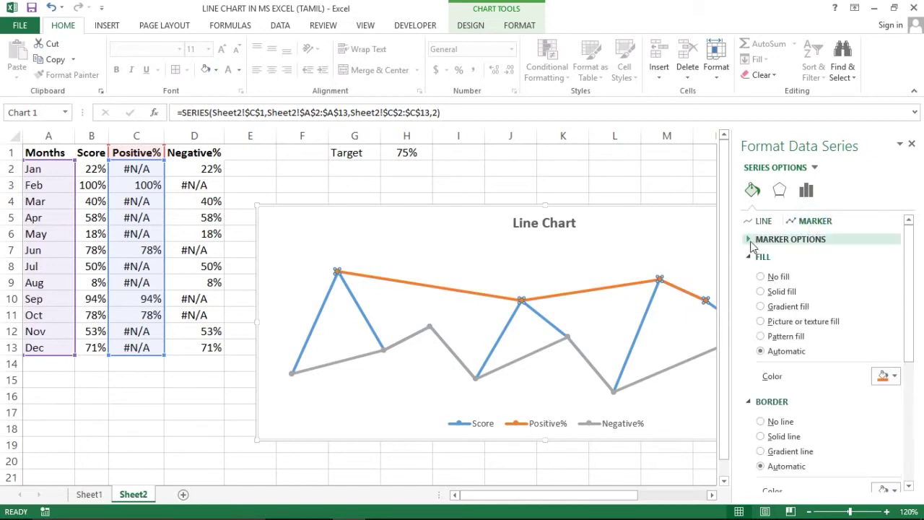
- Make the Positive% markers built-in circles of size 10 filled green
left_click(748, 239)
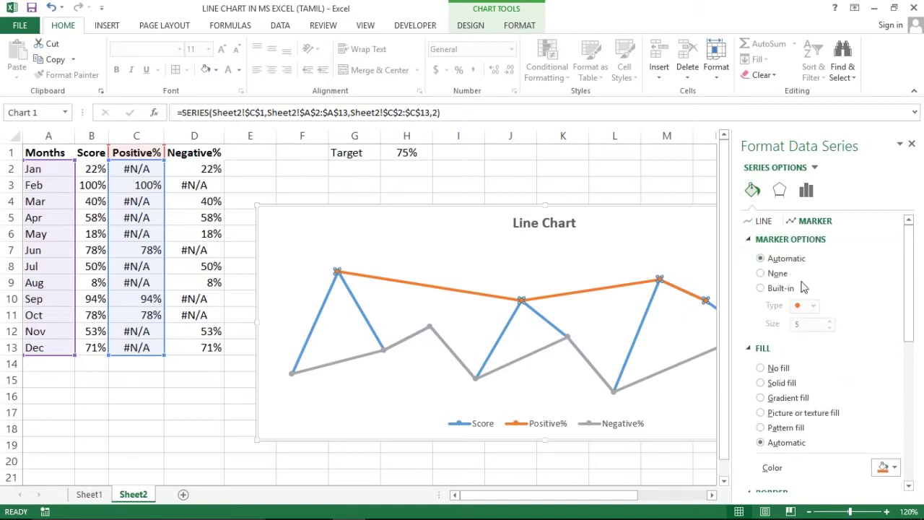
left_click(760, 289)
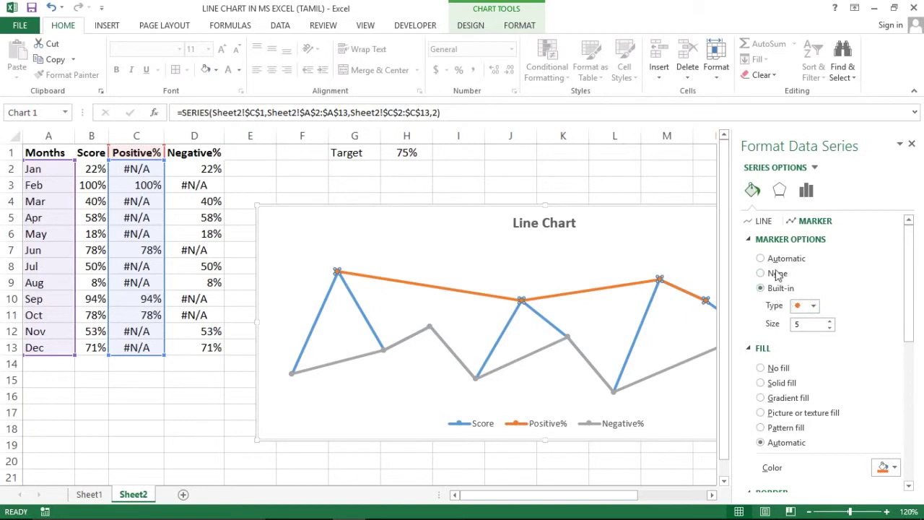
left_click(813, 305)
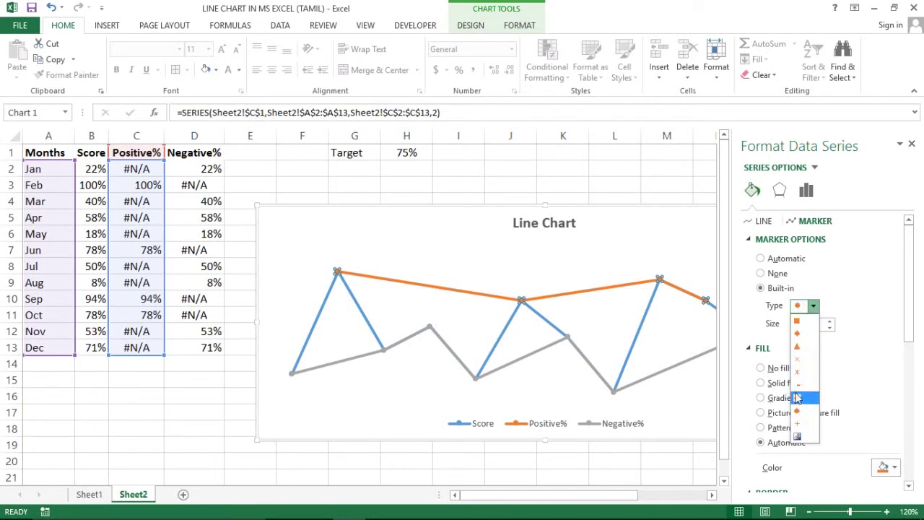
left_click(797, 412)
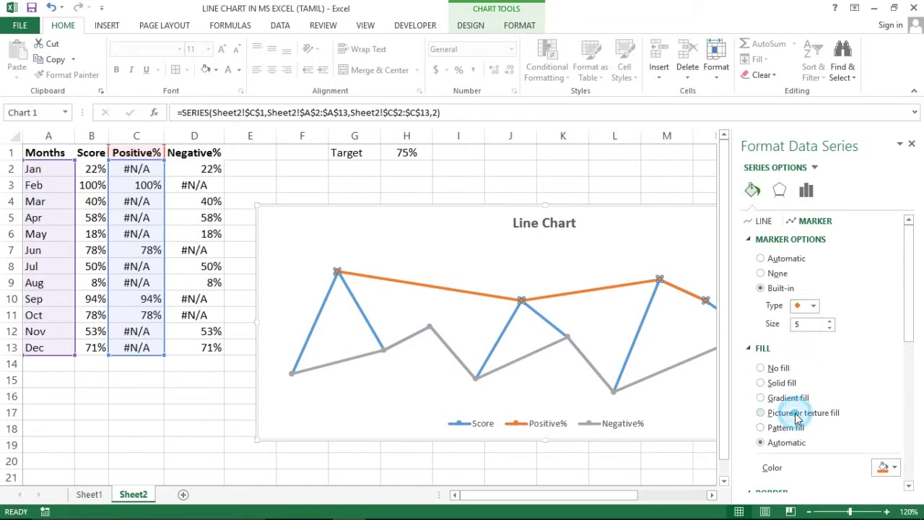
left_click(829, 322)
left_click(829, 322)
left_click(830, 322)
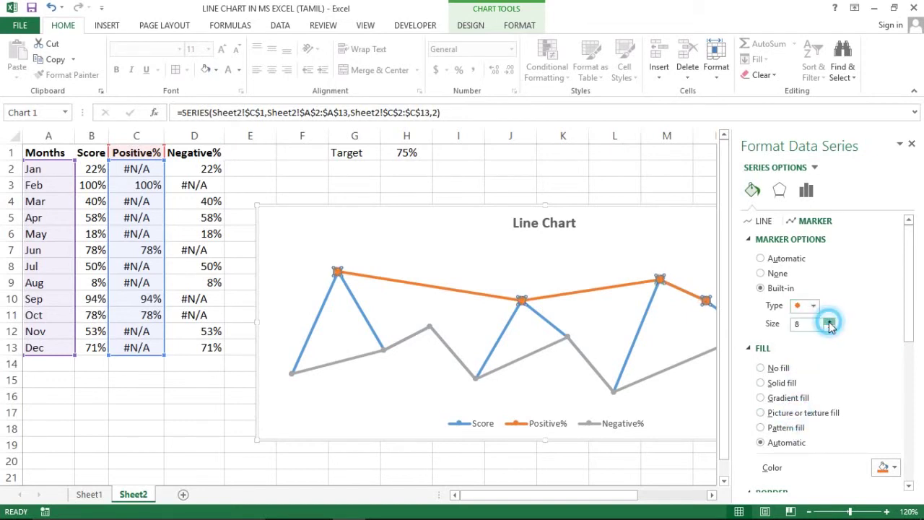
left_click(830, 322)
left_click(829, 322)
left_click(829, 322)
left_click(829, 330)
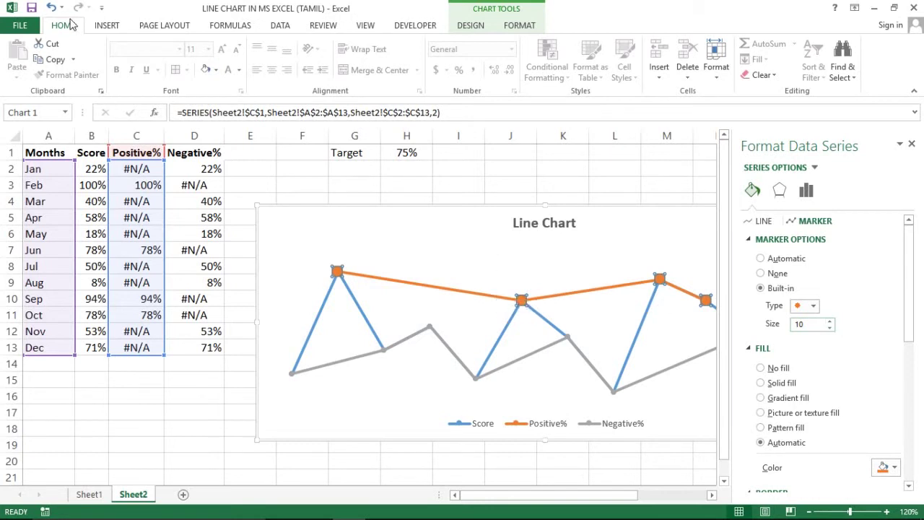
left_click(215, 69)
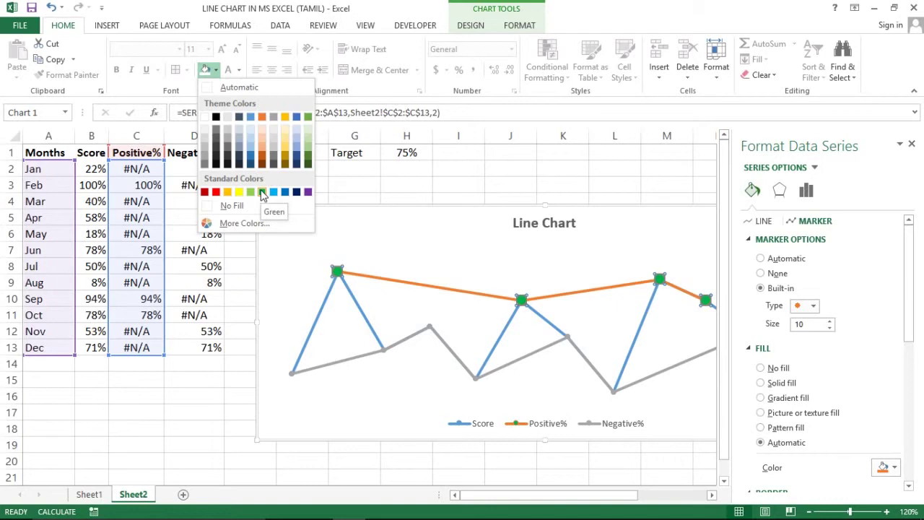
left_click(261, 192)
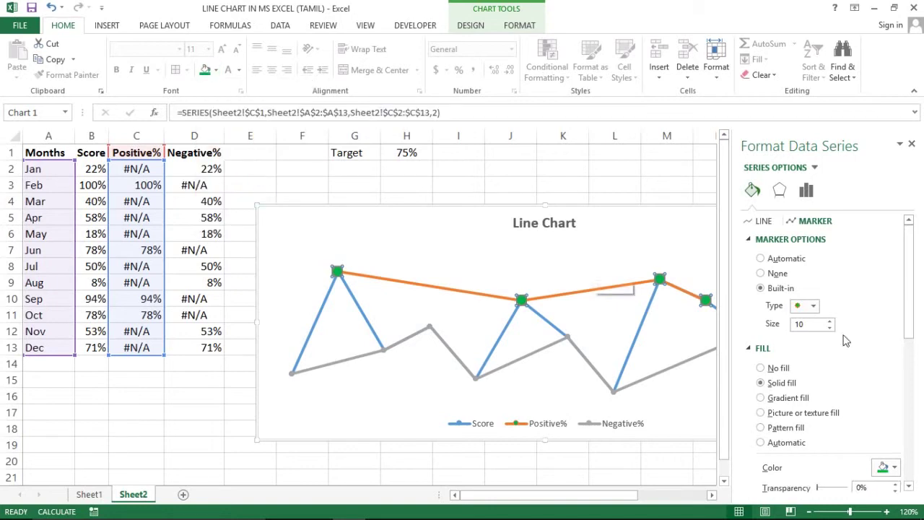
- Add data labels to the Positive% points shaped as up-arrow callouts
right_click(337, 273)
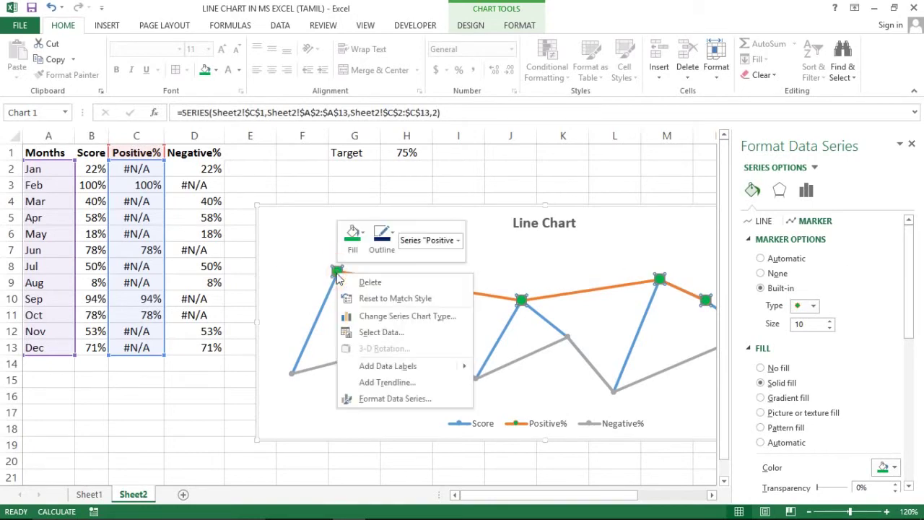
mouse_move(388, 366)
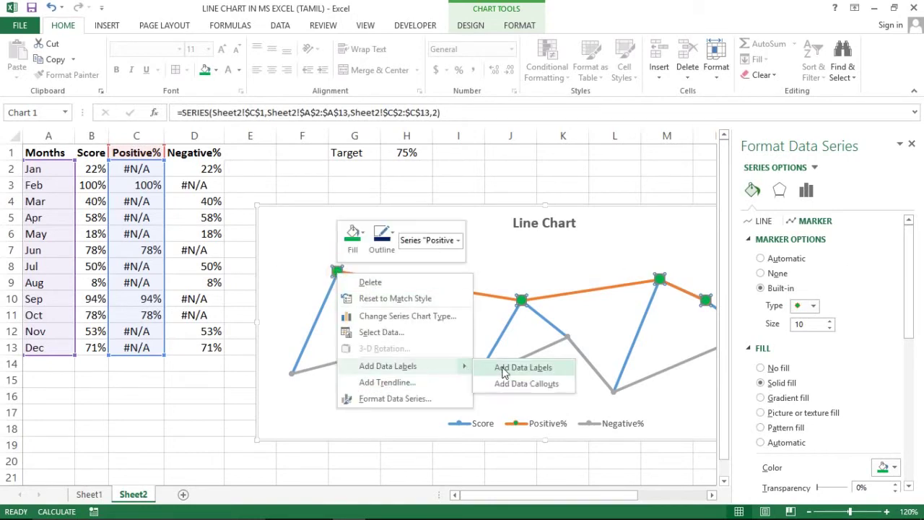
left_click(522, 367)
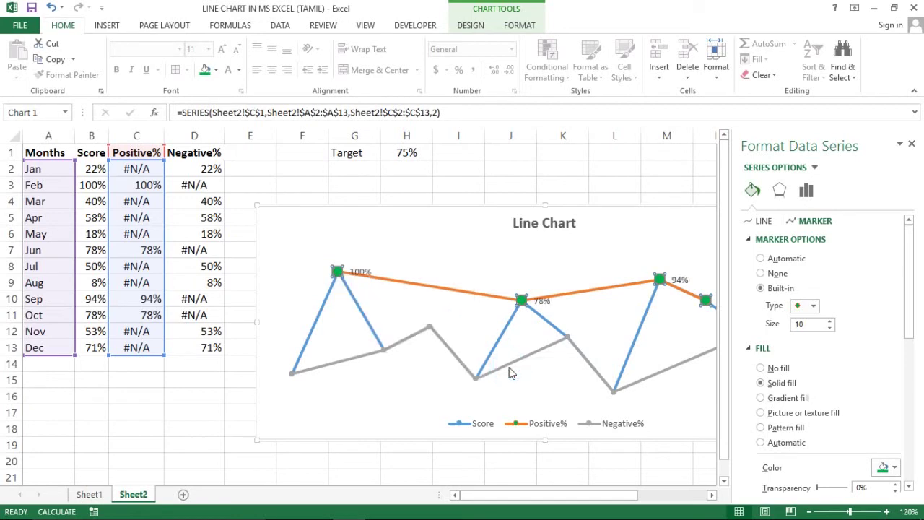
left_click(364, 272)
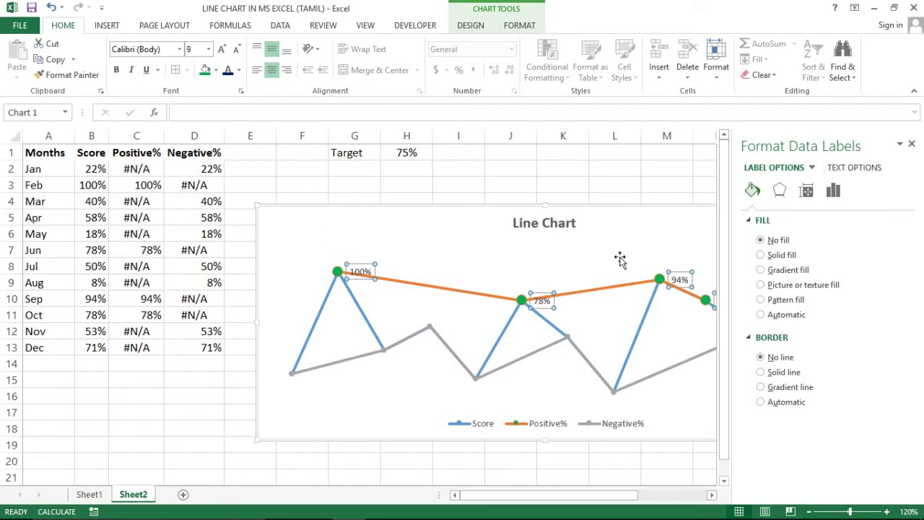
right_click(362, 272)
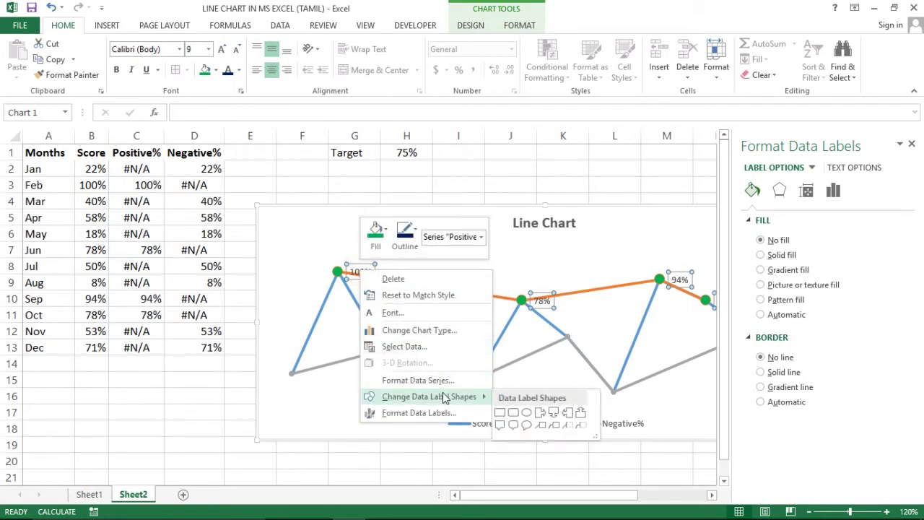
mouse_move(429, 397)
left_click(580, 412)
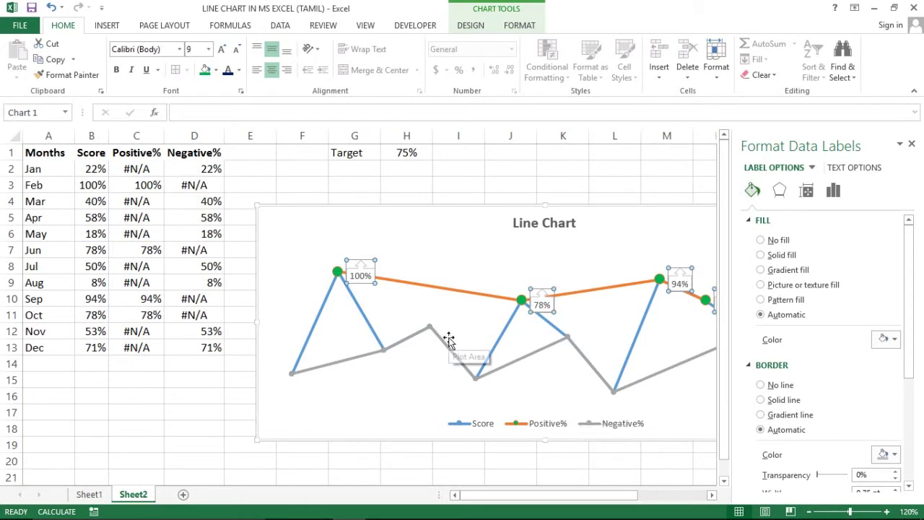
- Fill the labels green with dark, bold text
left_click(206, 72)
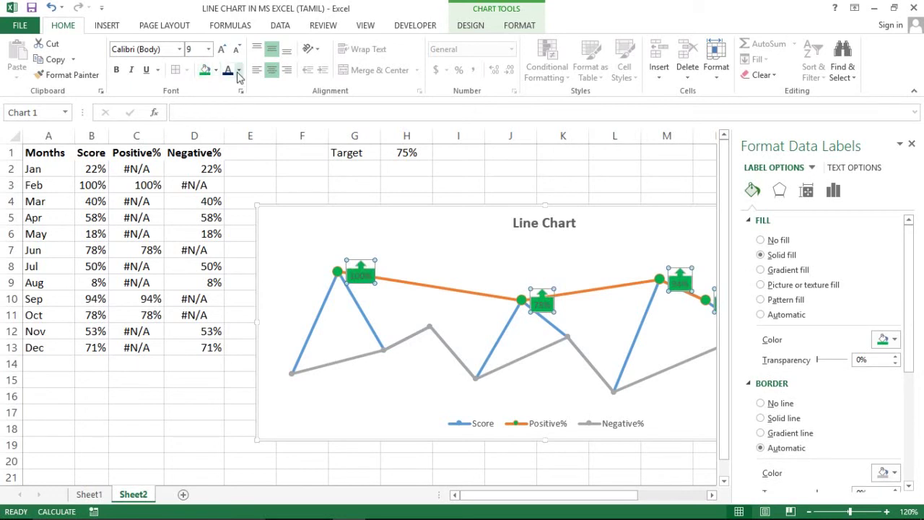
left_click(228, 72)
key("ctrl+b")
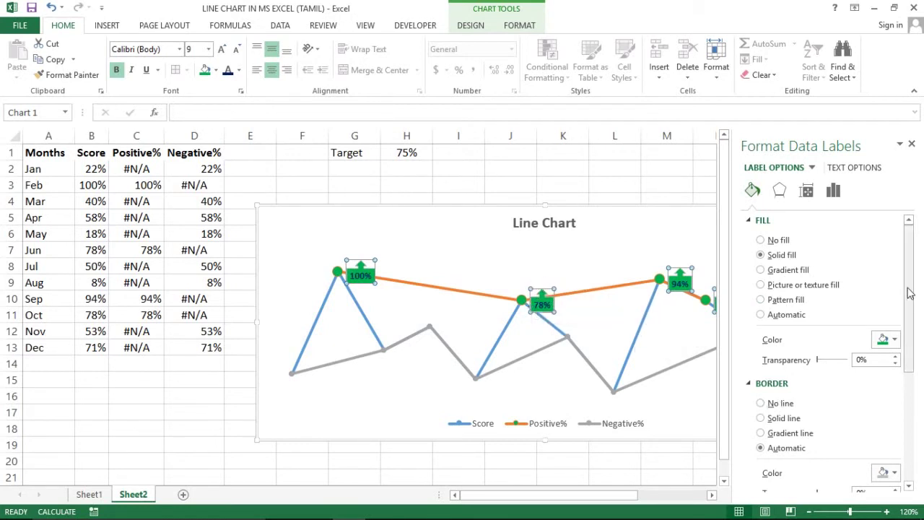
- Position the data labels above the points and close the formatting pane
right_click(541, 301)
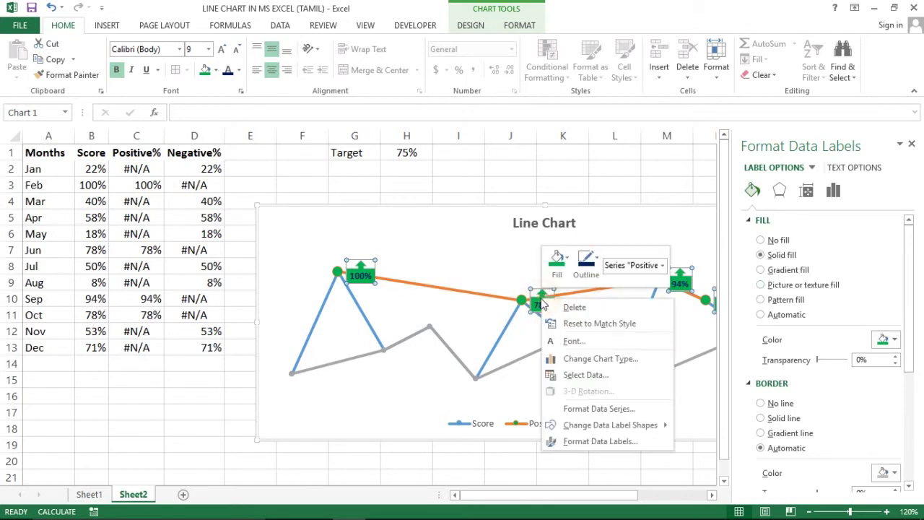
left_click(600, 441)
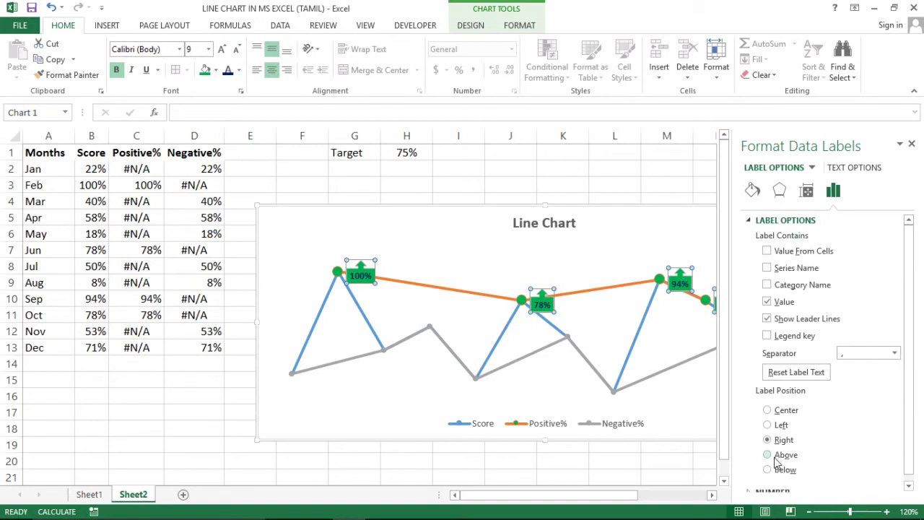
left_click(775, 456)
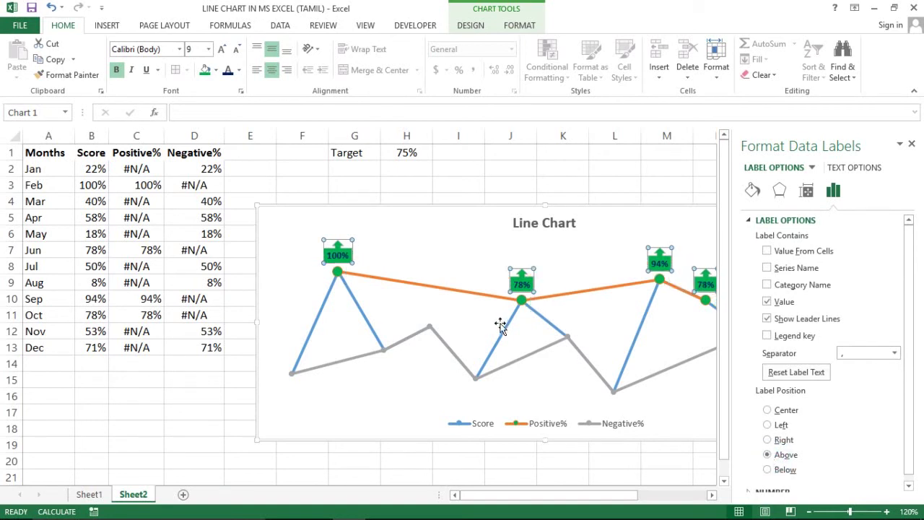
left_click(911, 143)
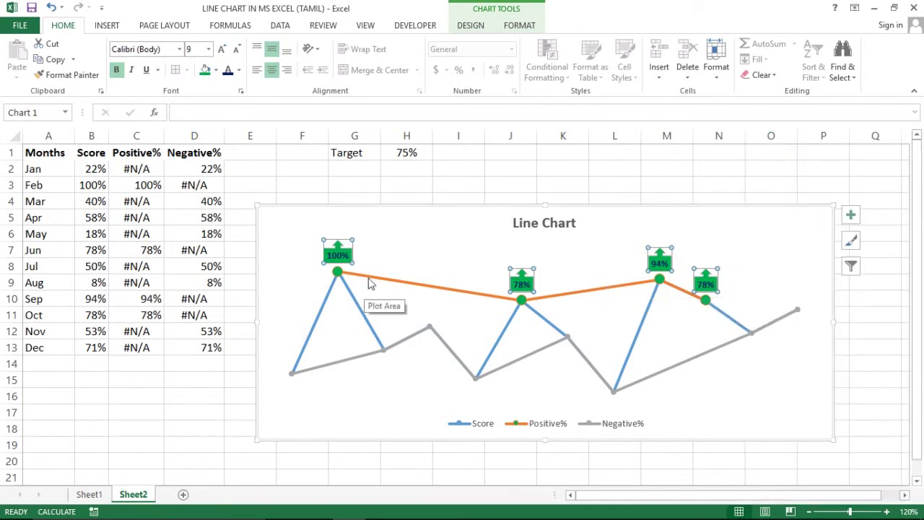
mouse_move(454, 339)
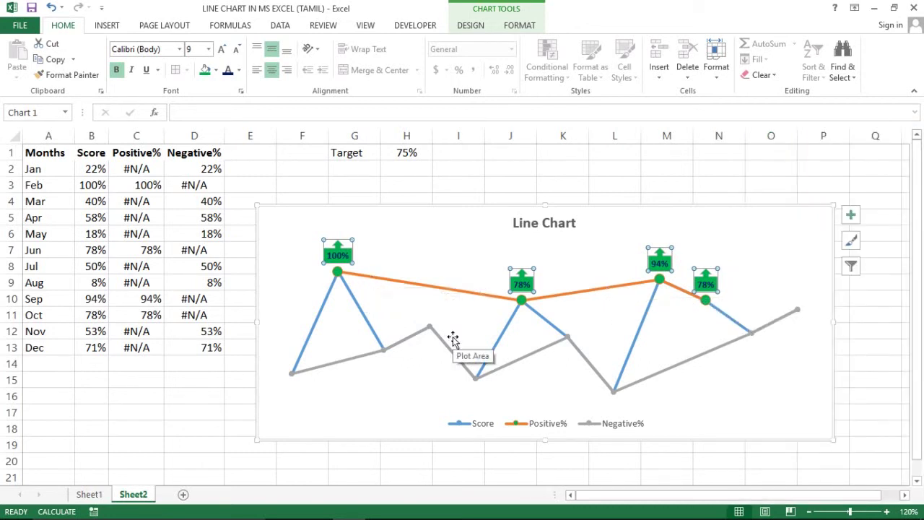
- Set the Positive% series line to No line, keeping only its green markers and up-arrow labels
left_click(405, 283)
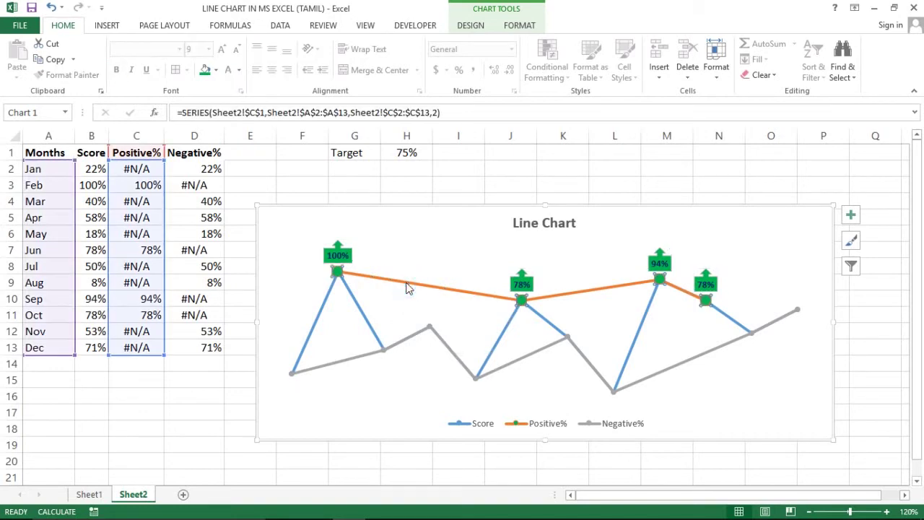
left_click(416, 287)
left_click(403, 300)
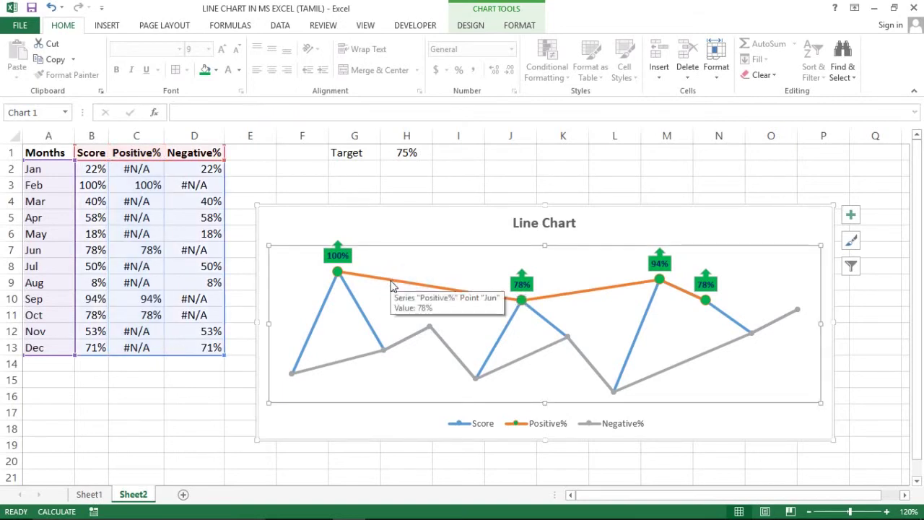
left_click(392, 285)
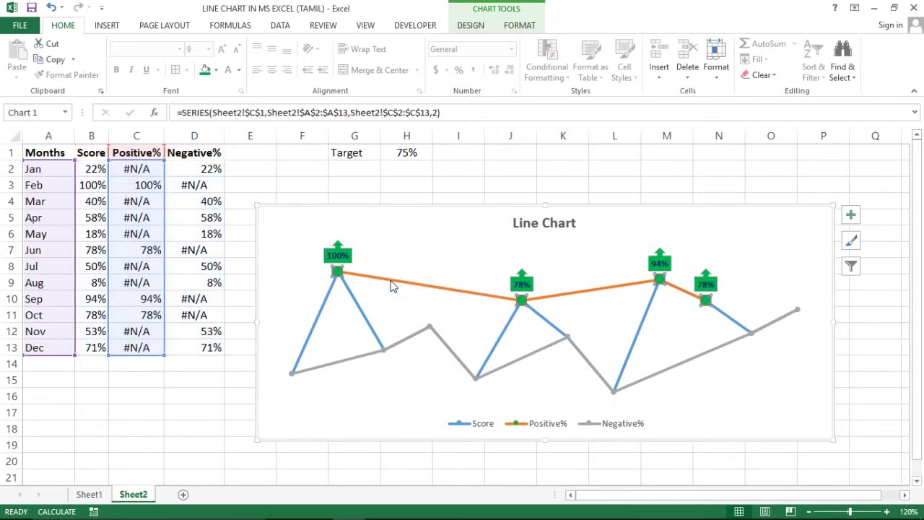
right_click(392, 285)
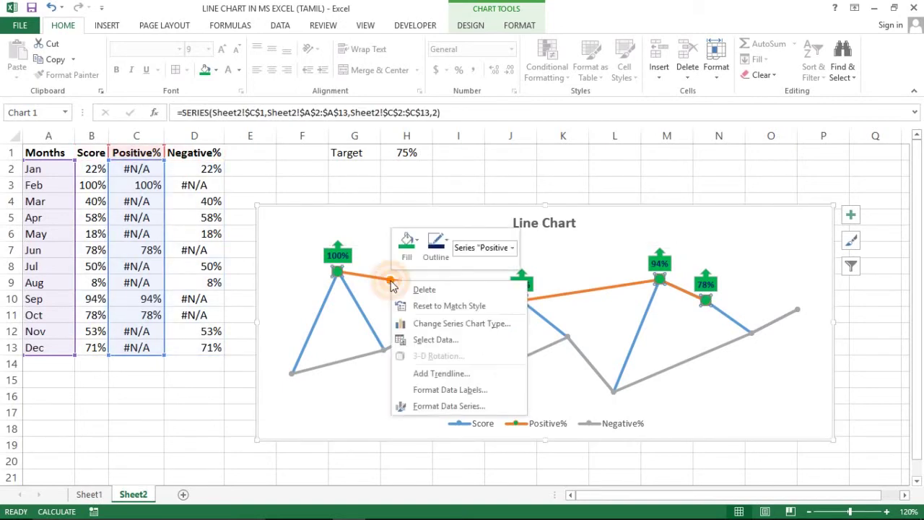
left_click(449, 406)
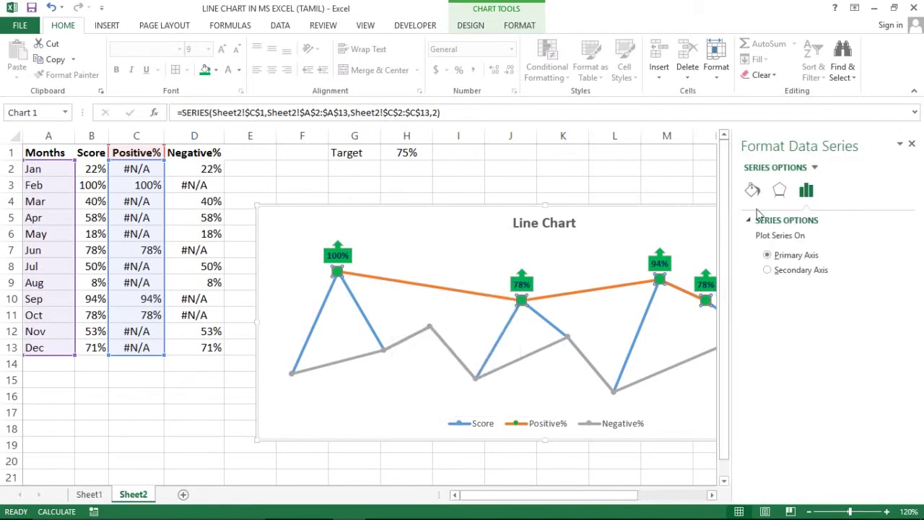
left_click(754, 192)
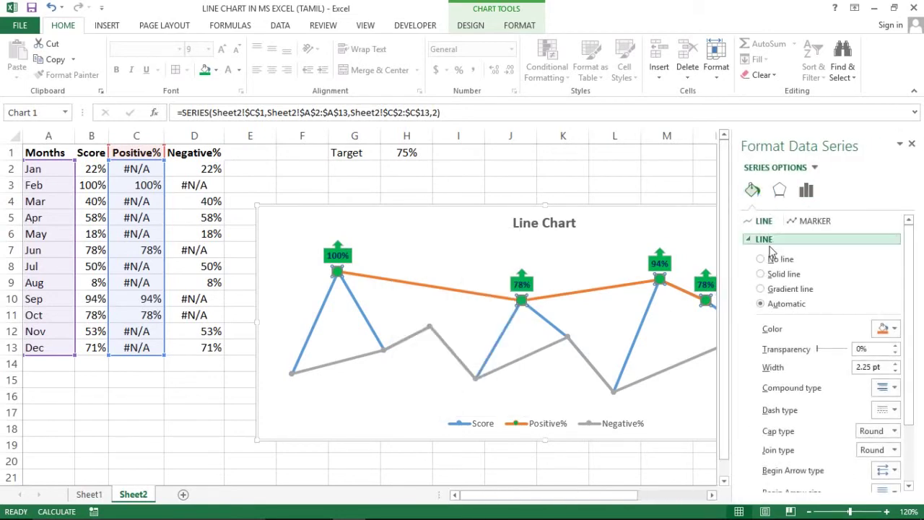
left_click(760, 258)
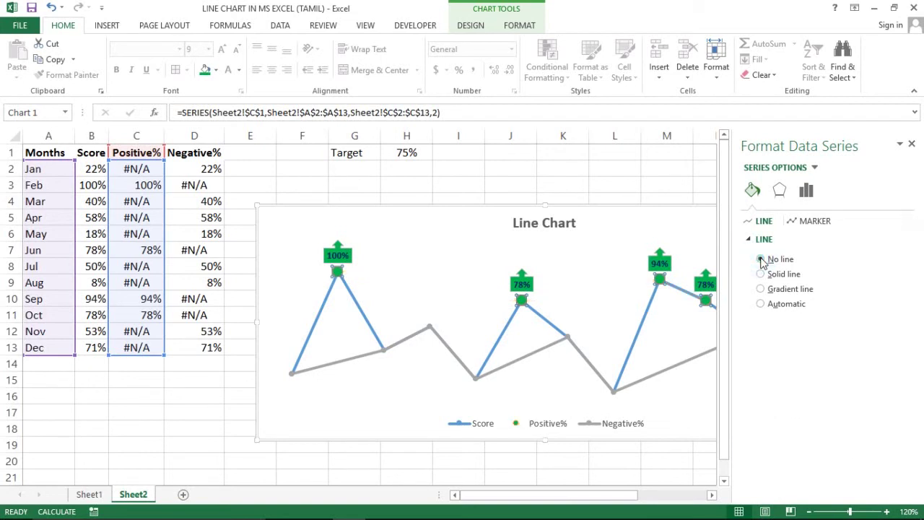
left_click(913, 147)
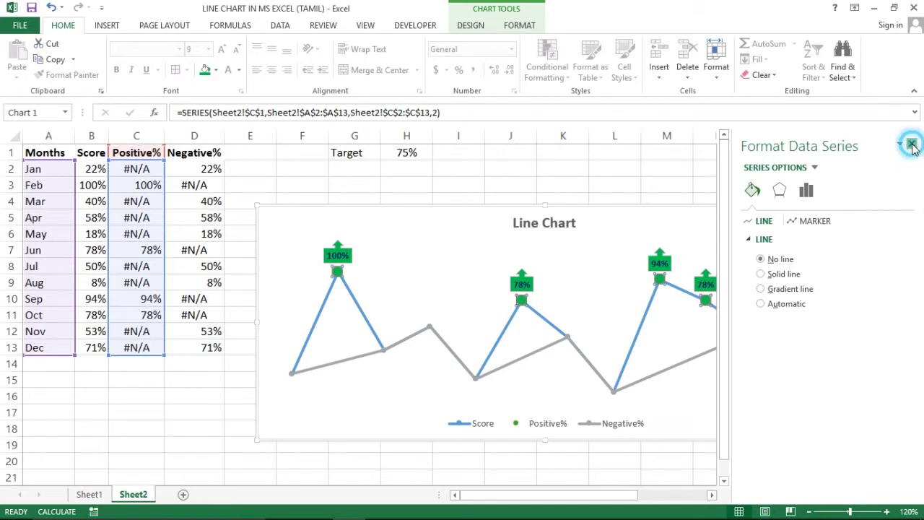
left_click(433, 292)
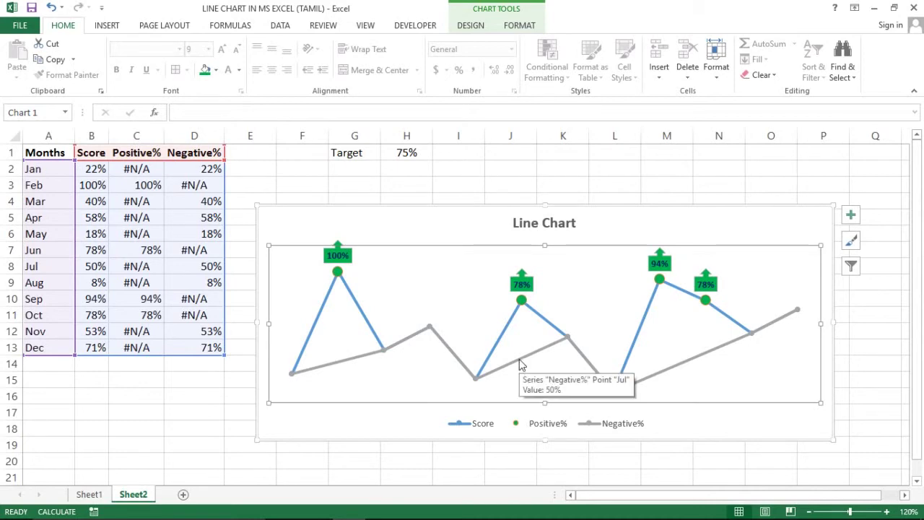
- Give the Negative% series built-in markers in Format Data Series
left_click(499, 339)
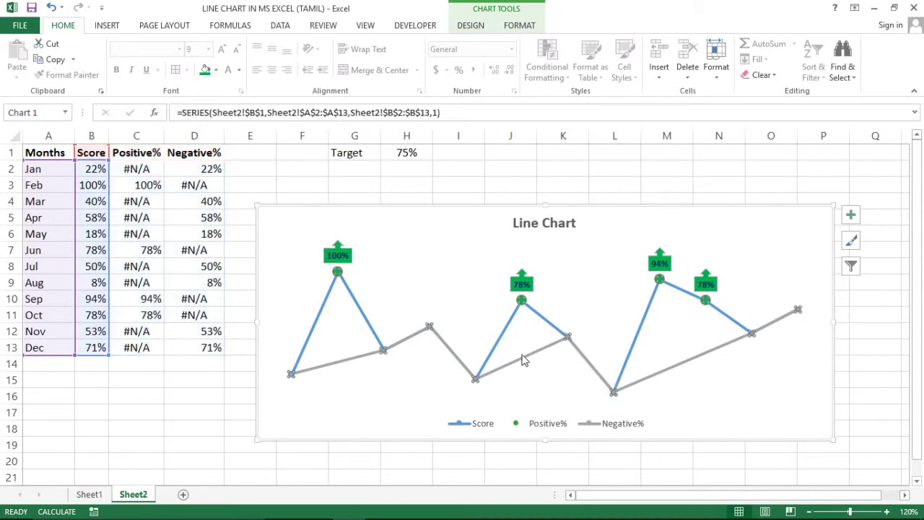
left_click(521, 360)
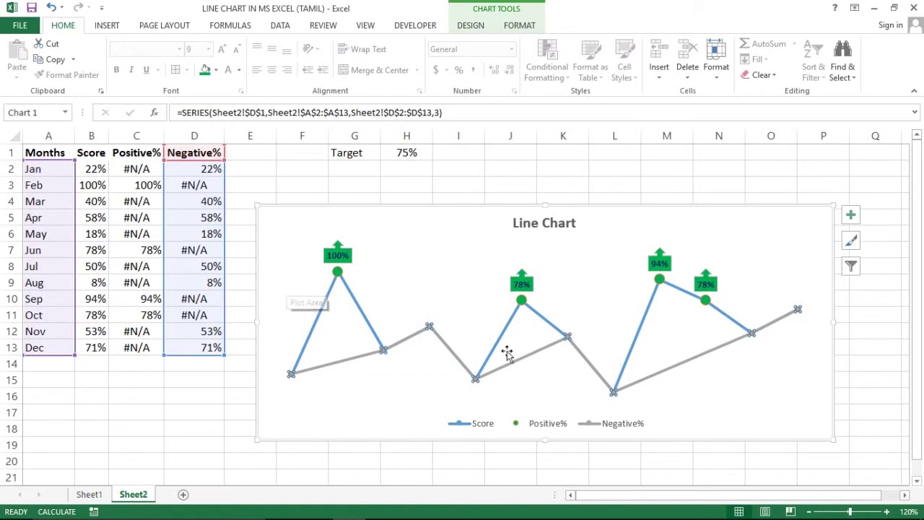
mouse_move(568, 338)
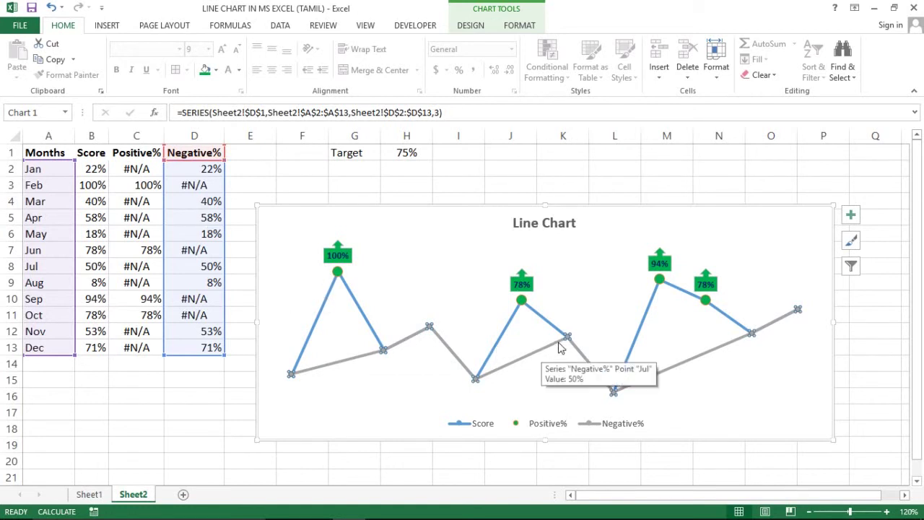
right_click(559, 342)
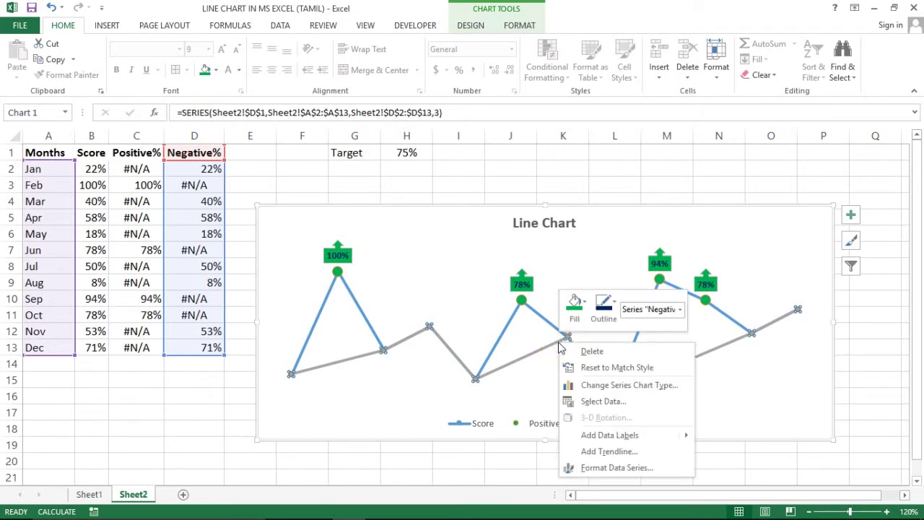
left_click(605, 468)
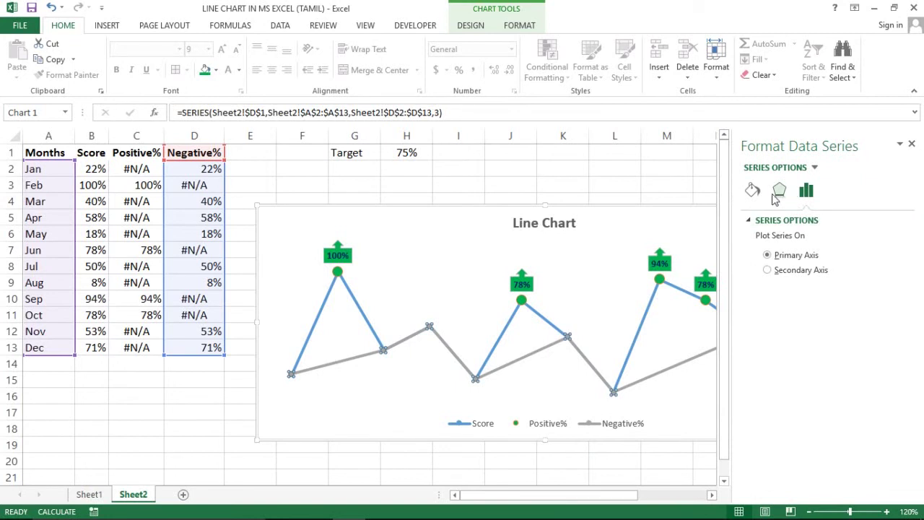
left_click(752, 190)
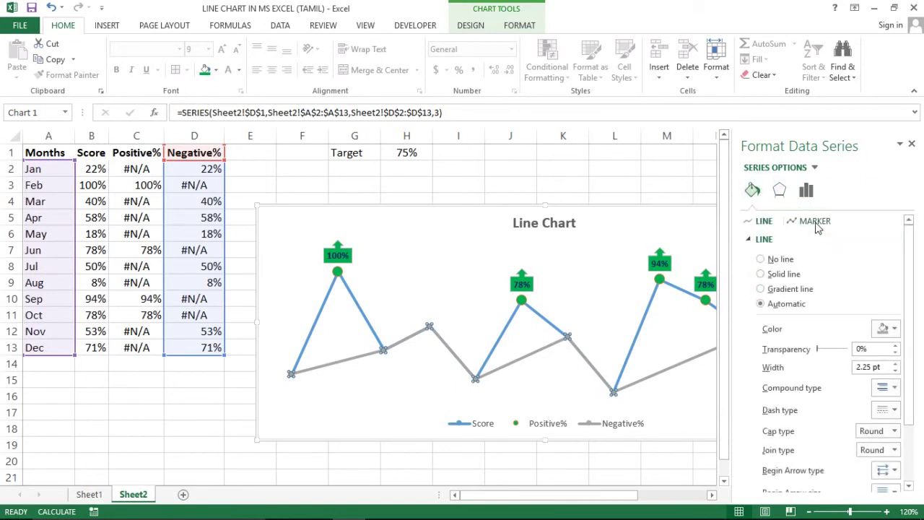
left_click(816, 221)
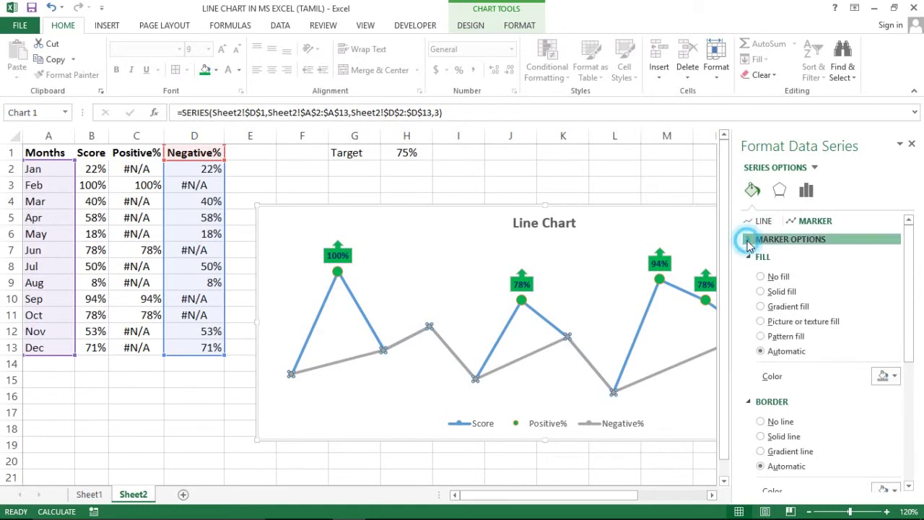
left_click(748, 241)
left_click(778, 288)
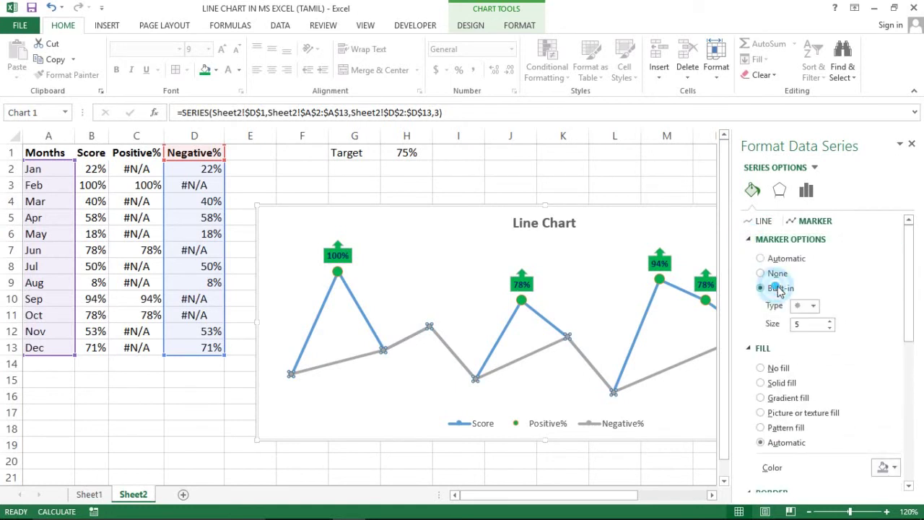
- Set the Negative% marker size to 10 and fill the markers solid red
left_click(830, 328)
left_click(830, 328)
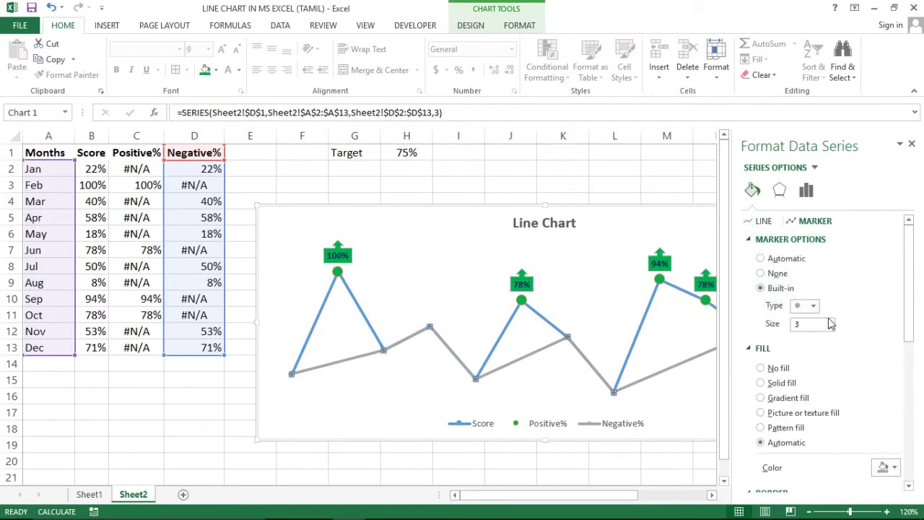
left_click(830, 322)
left_click(830, 322)
left_click(831, 321)
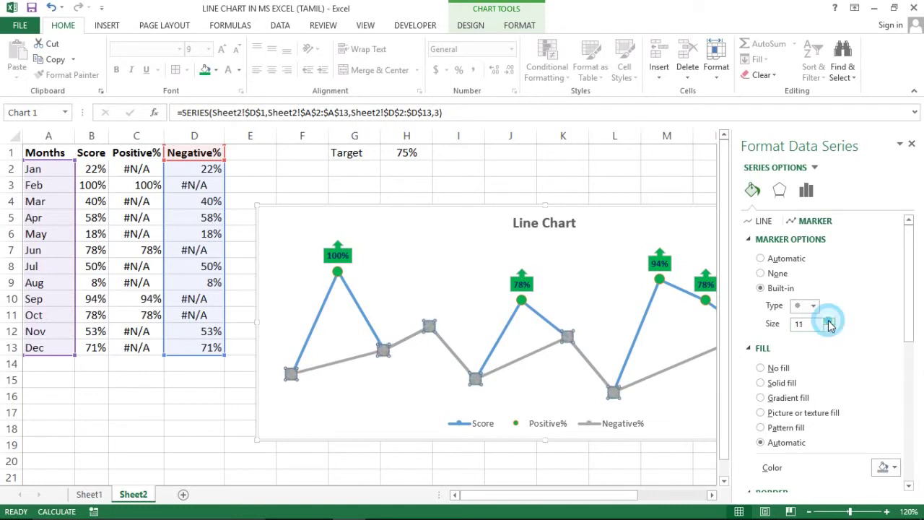
left_click(830, 328)
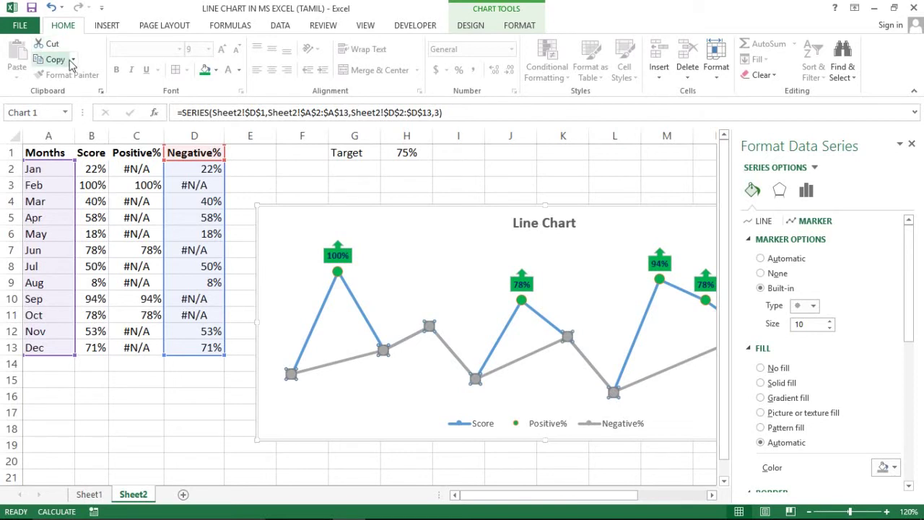
left_click(216, 70)
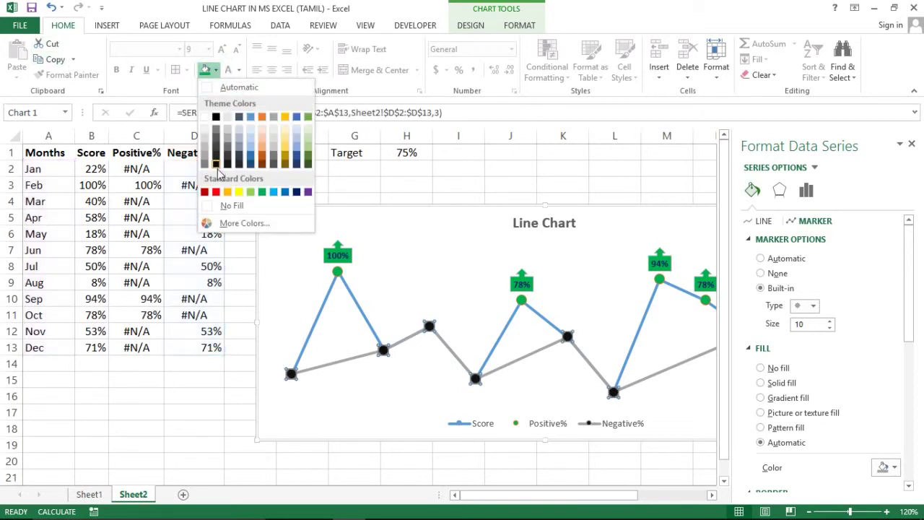
left_click(216, 192)
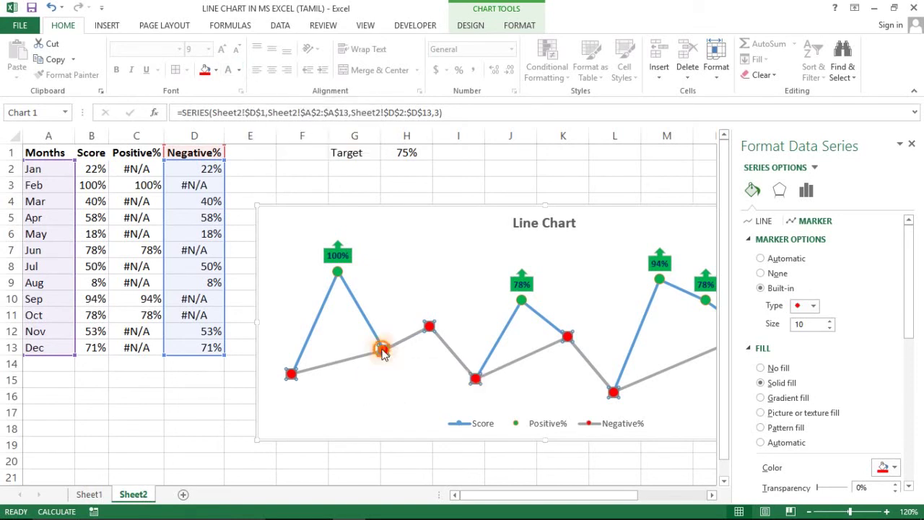
- Add data labels to the Negative% points and change them to Down Arrow Callout shapes
right_click(382, 351)
mouse_move(434, 442)
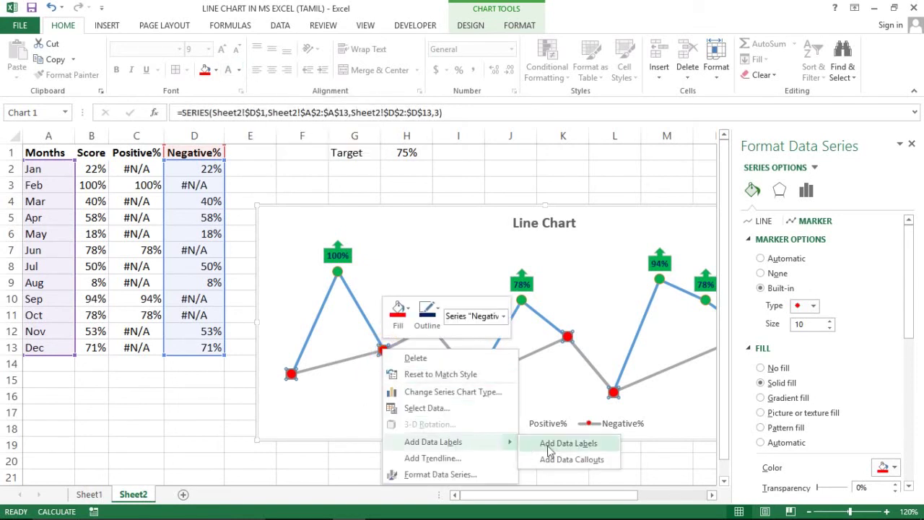
left_click(552, 446)
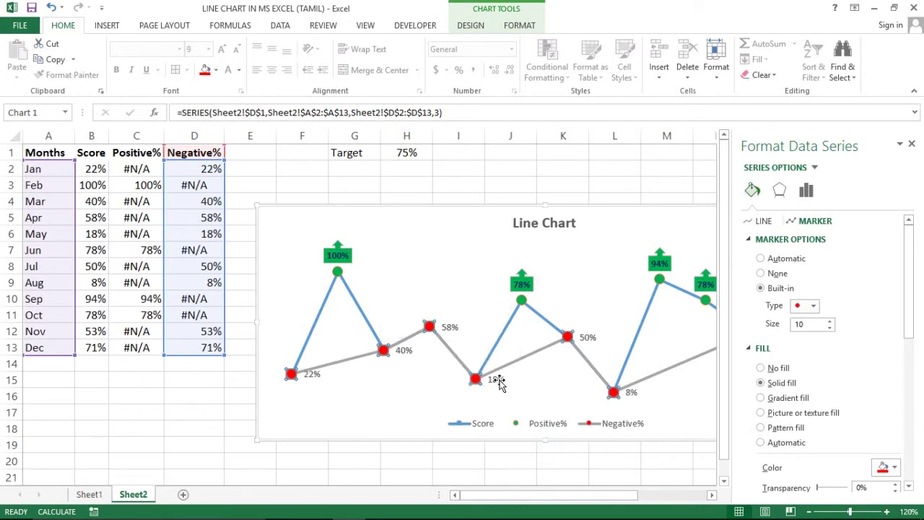
left_click(498, 381)
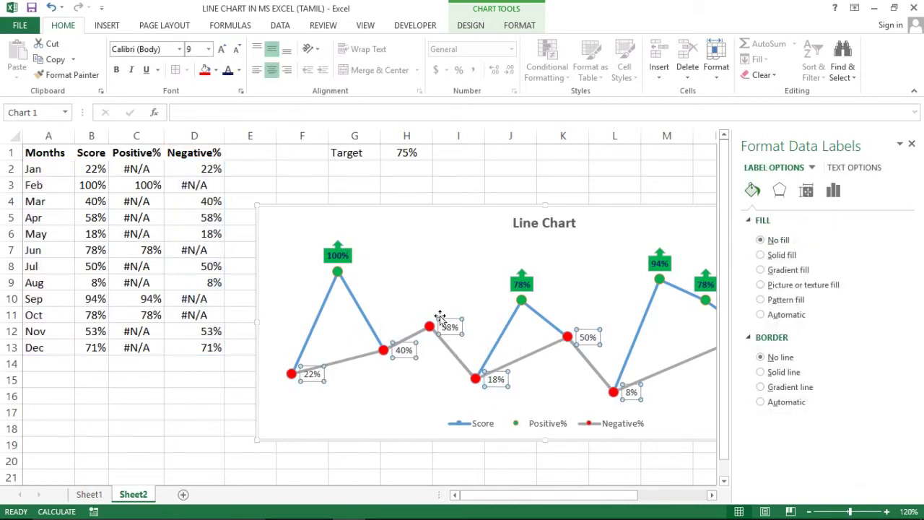
right_click(450, 331)
mouse_move(519, 457)
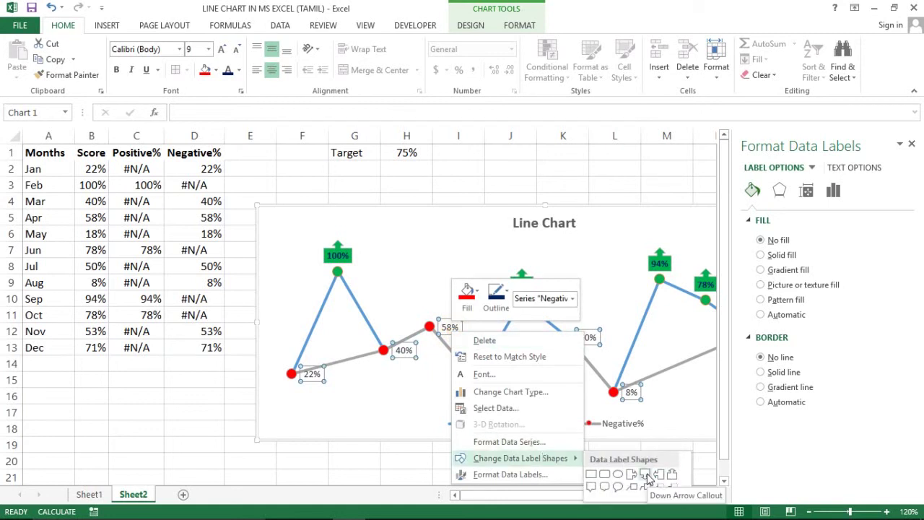
left_click(648, 479)
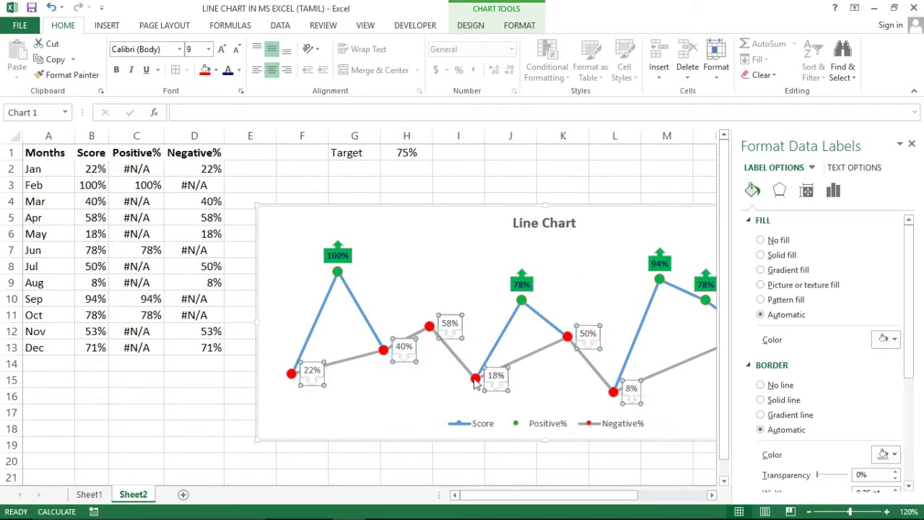
- Fill the Negative% callouts red with bold white text
left_click(206, 72)
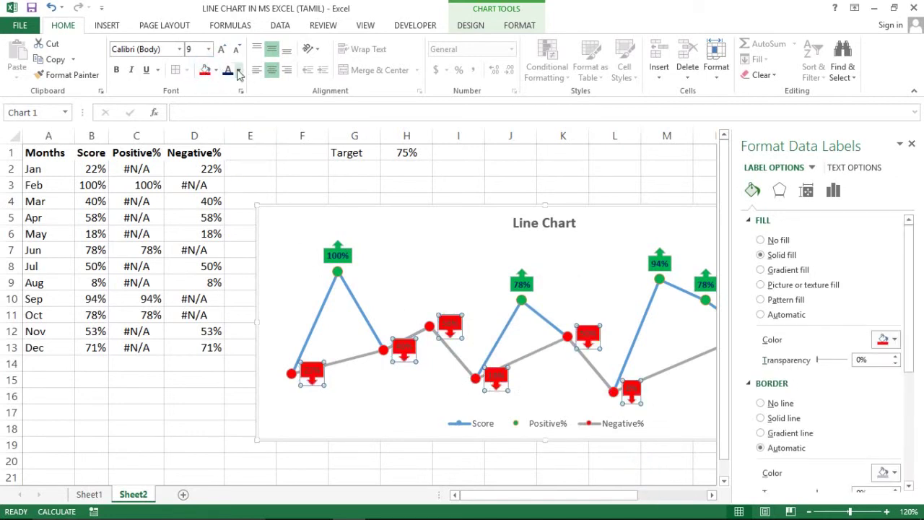
left_click(240, 70)
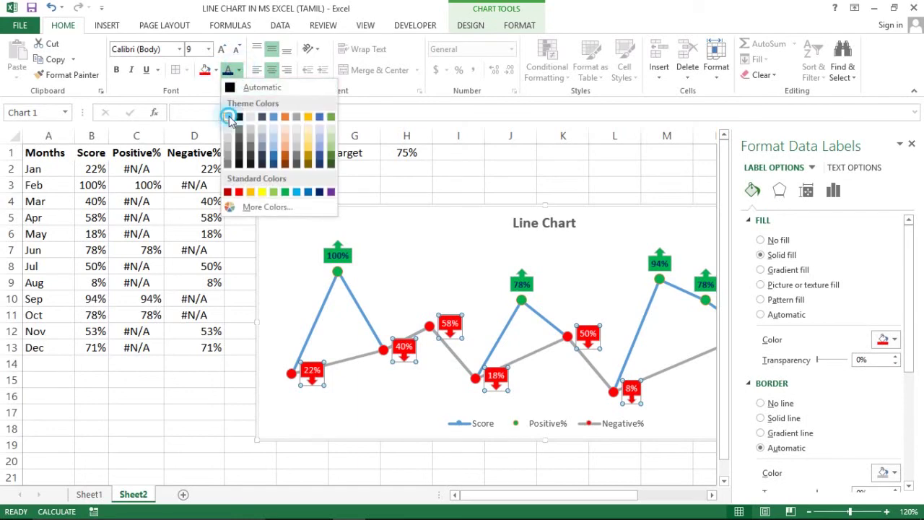
left_click(229, 115)
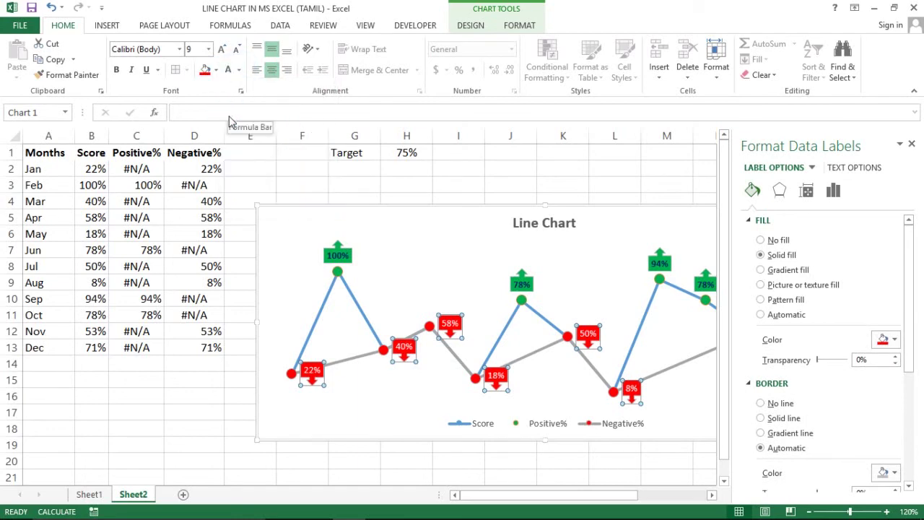
key("ctrl+b")
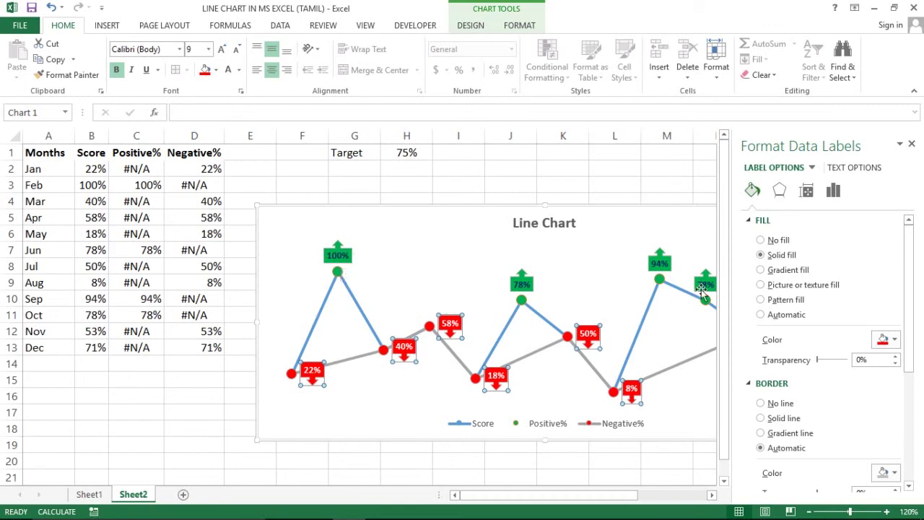
left_click(911, 145)
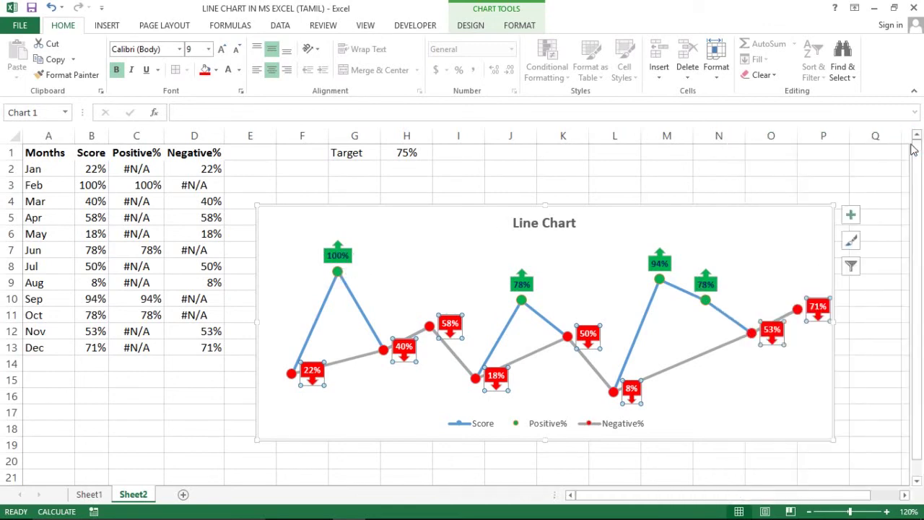
- Set the Negative% series line to No line, leaving only red markers and labels
left_click(524, 366)
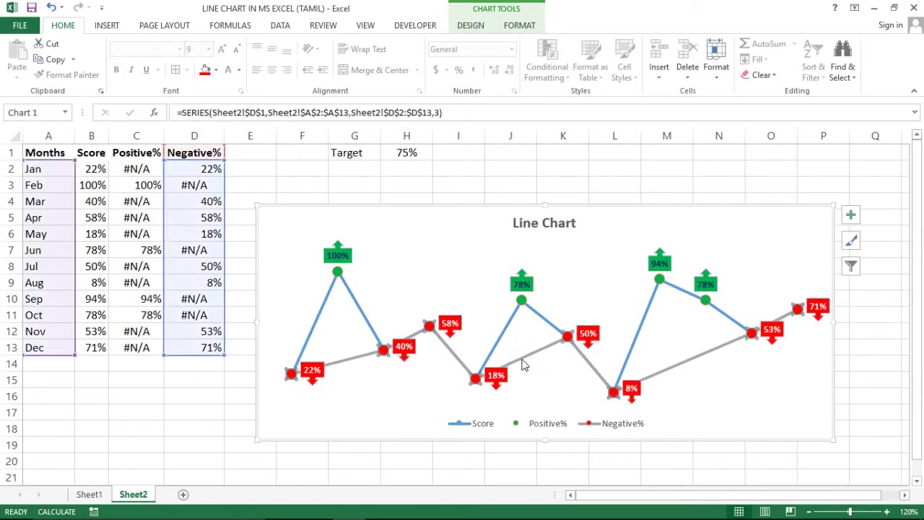
right_click(524, 365)
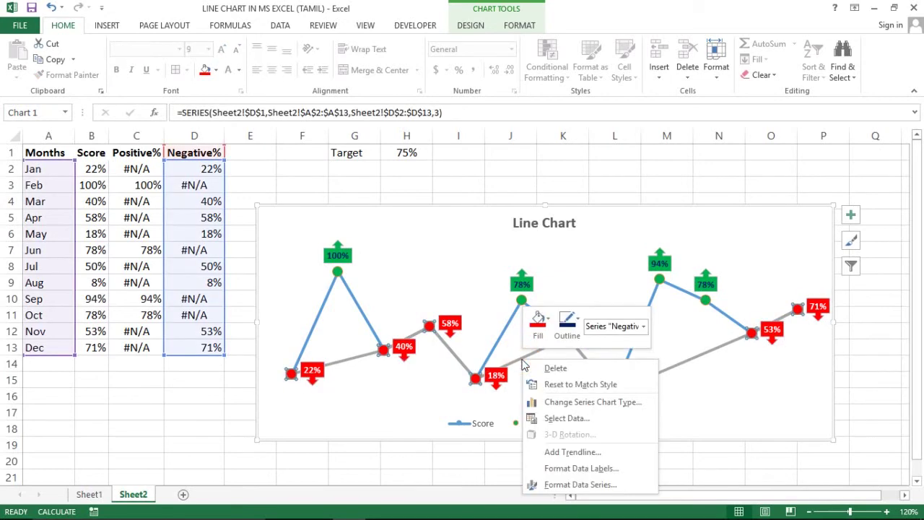
left_click(567, 484)
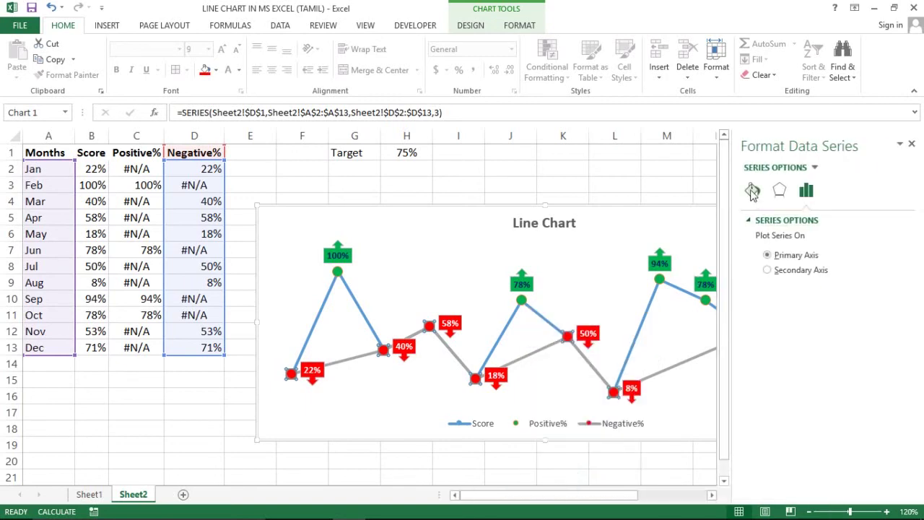
left_click(752, 191)
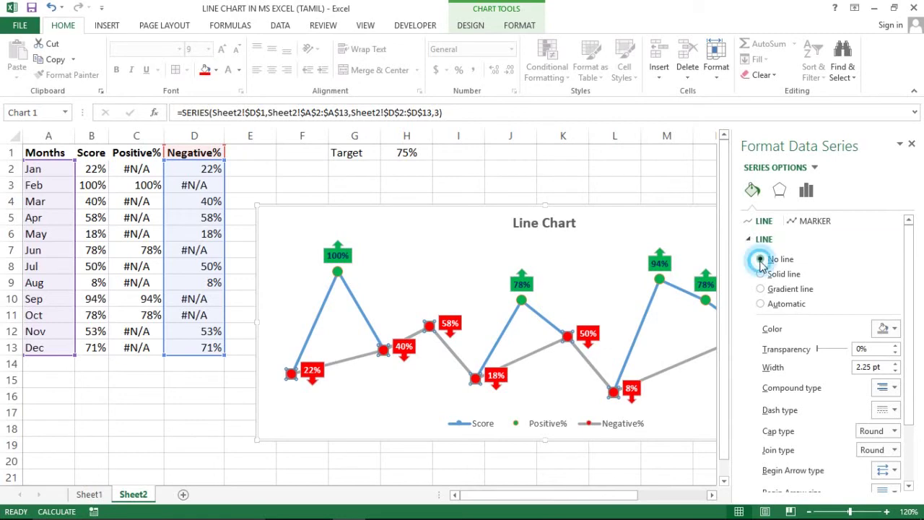
left_click(761, 259)
left_click(532, 346)
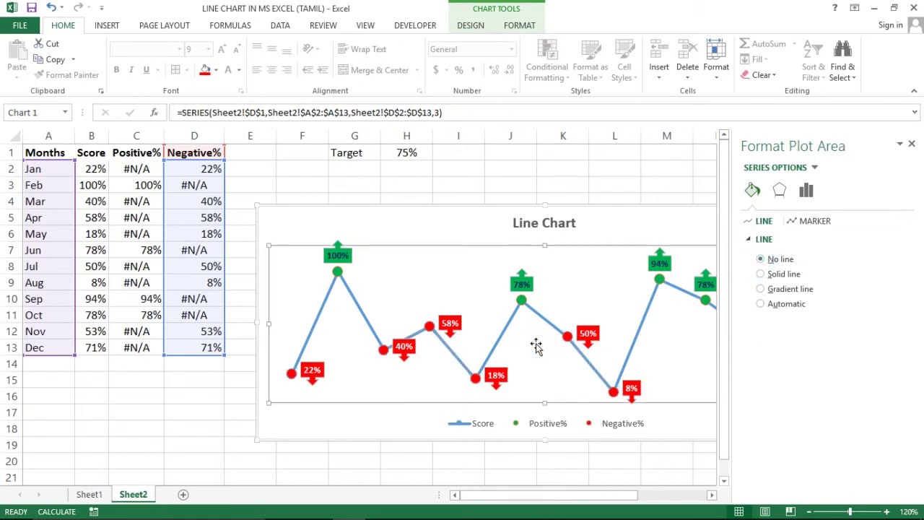
left_click(912, 144)
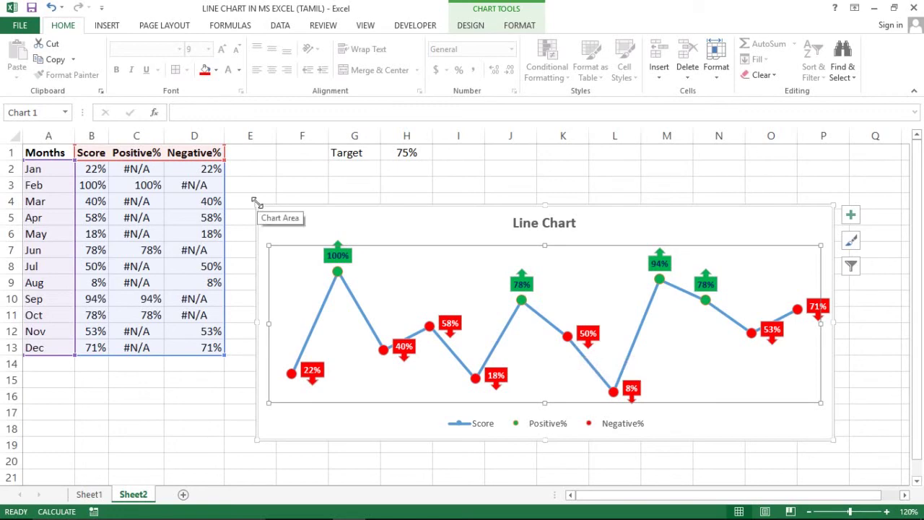
- Enlarge the chart, move it right clear of column D, and set the H1 target to 50%
left_click_drag(255, 203, 205, 164)
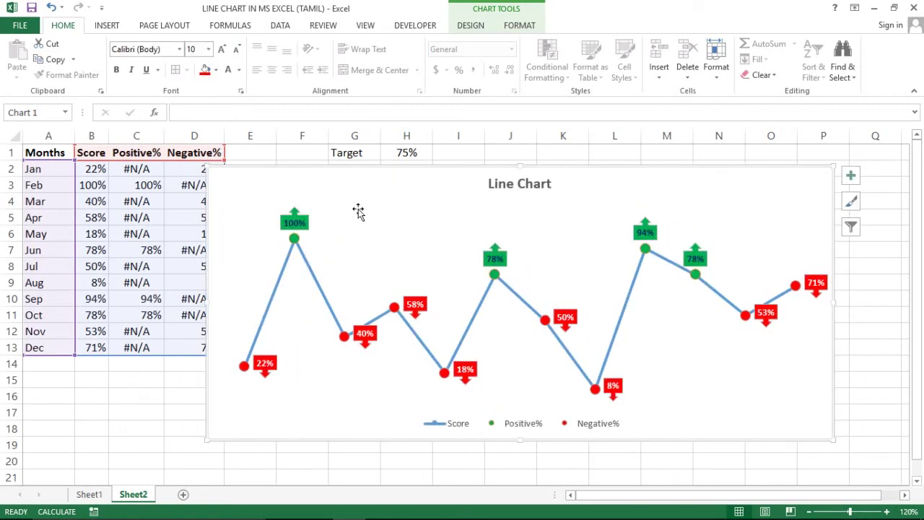
mouse_move(592, 173)
left_mouse_down()
mouse_move(614, 199)
mouse_move(628, 198)
left_mouse_up()
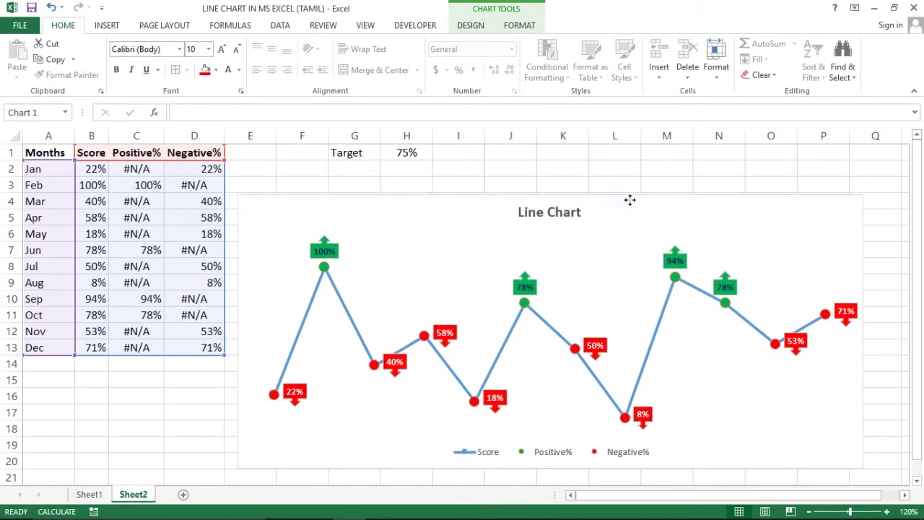
left_click(409, 154)
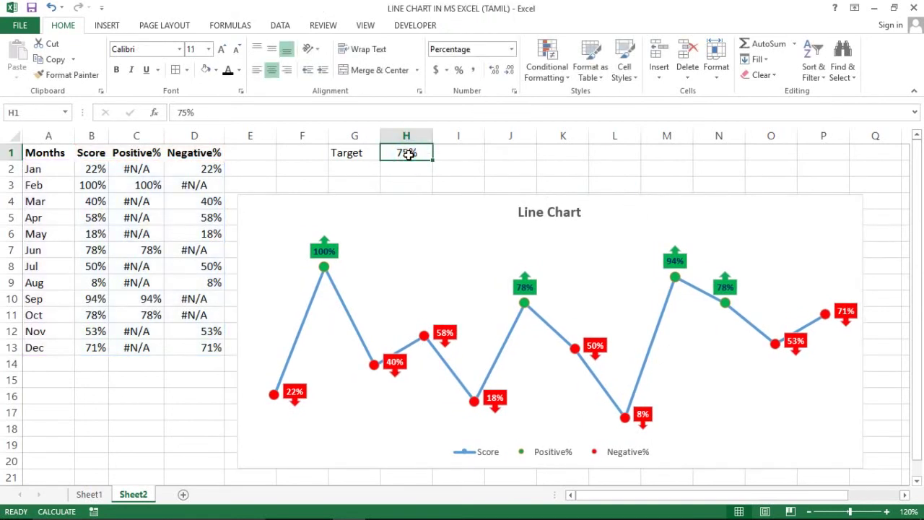
type("50")
key("Return")
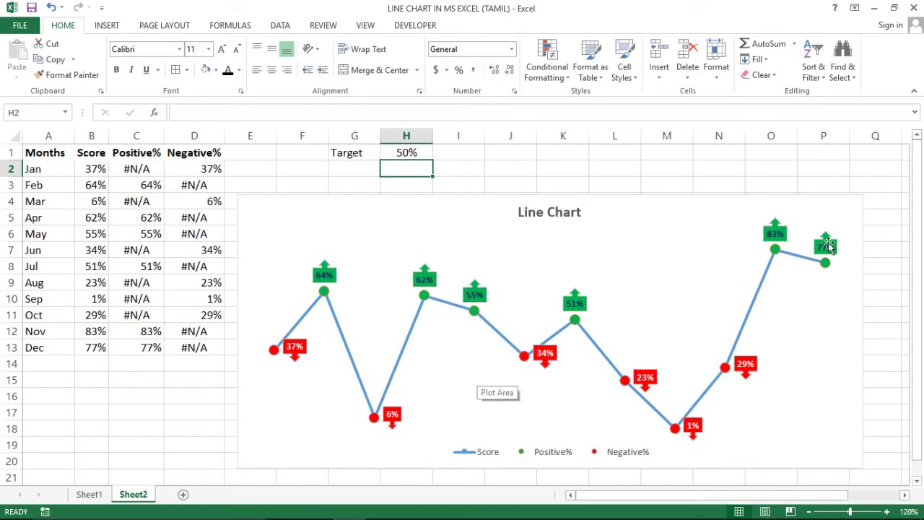
- Toggle the axis titles and axes in the Chart Elements list
left_click(827, 244)
left_click(826, 244)
left_click(823, 225)
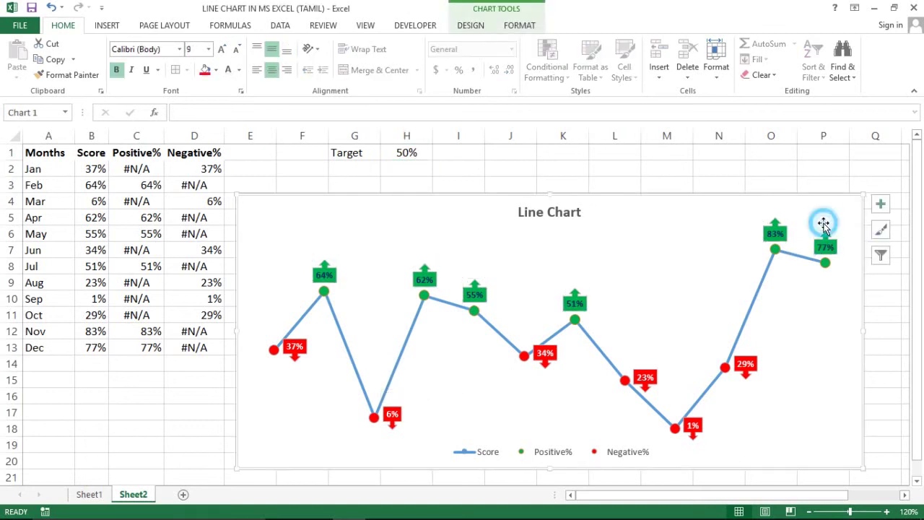
left_click(885, 210)
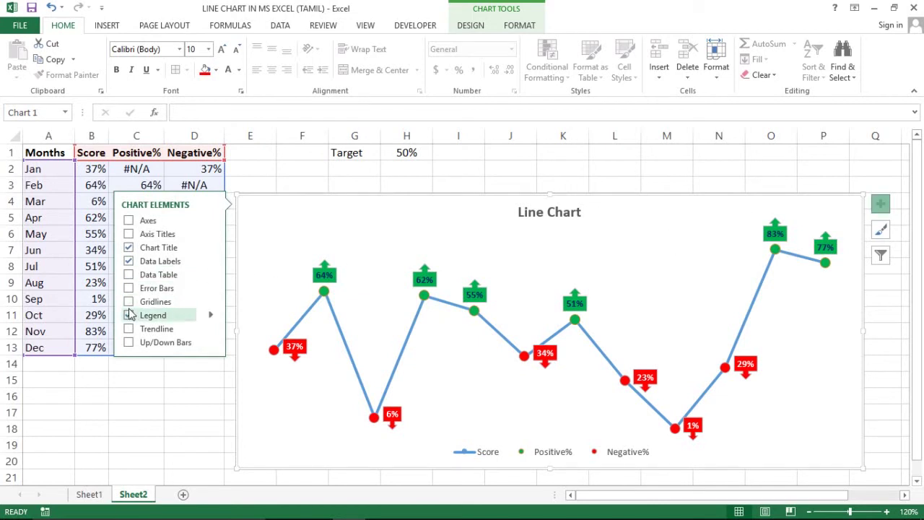
left_click(129, 234)
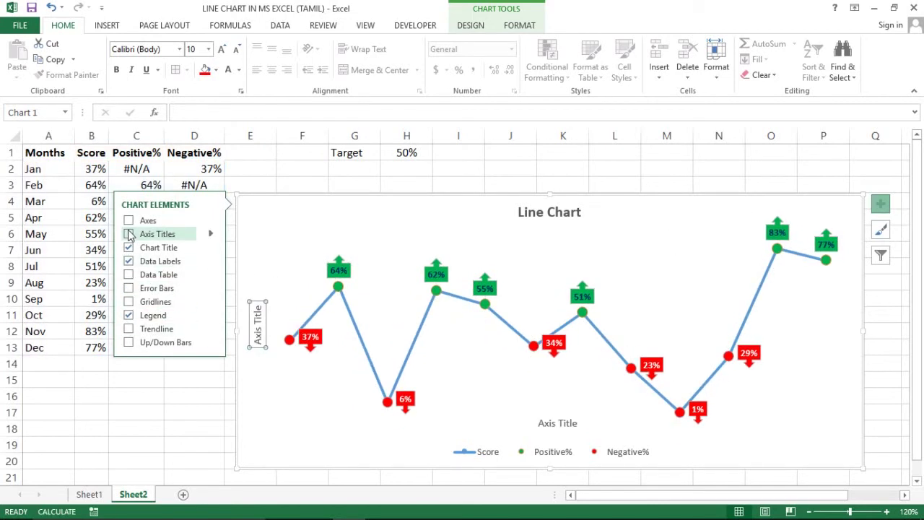
left_click(128, 221)
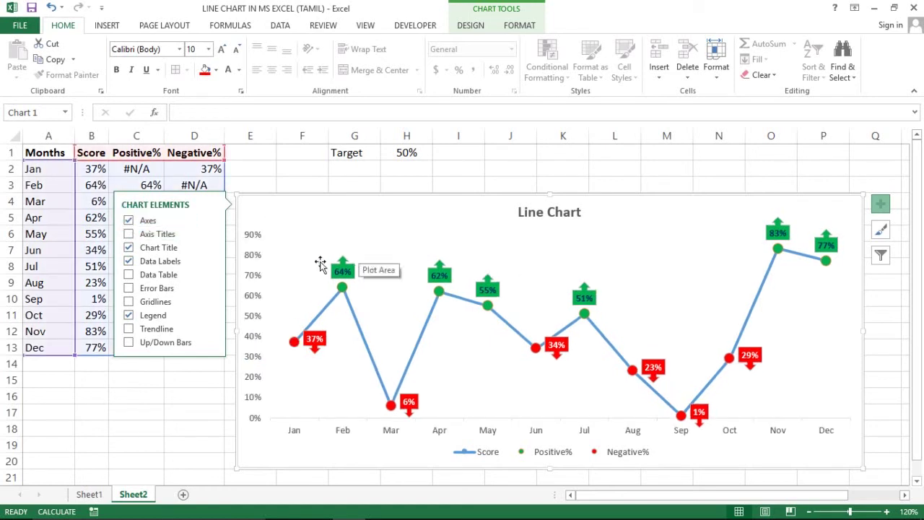
- Delete the vertical percentage axis and the legend from the chart
left_click(320, 220)
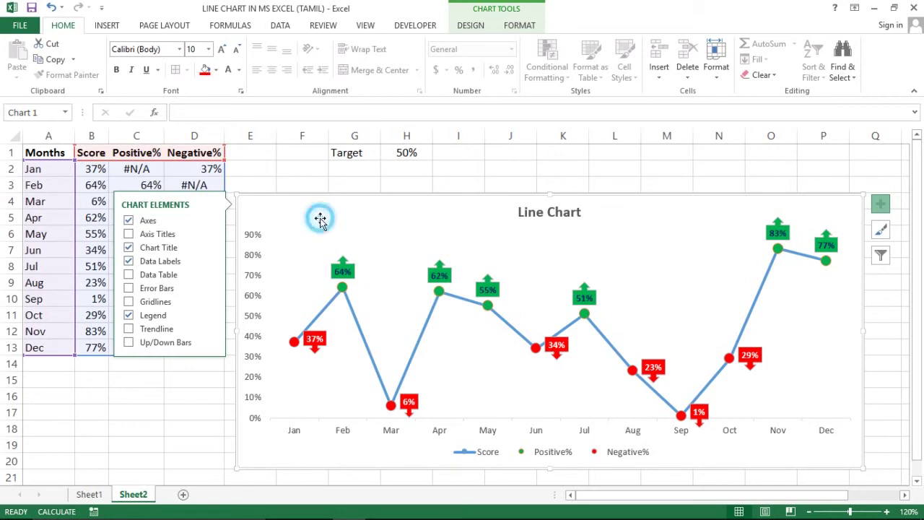
left_click(253, 245)
left_click(253, 263)
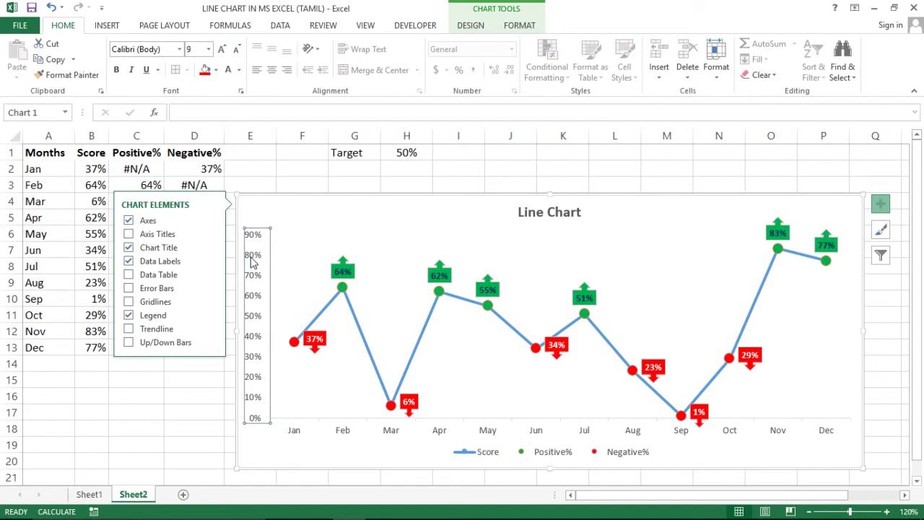
key("Delete")
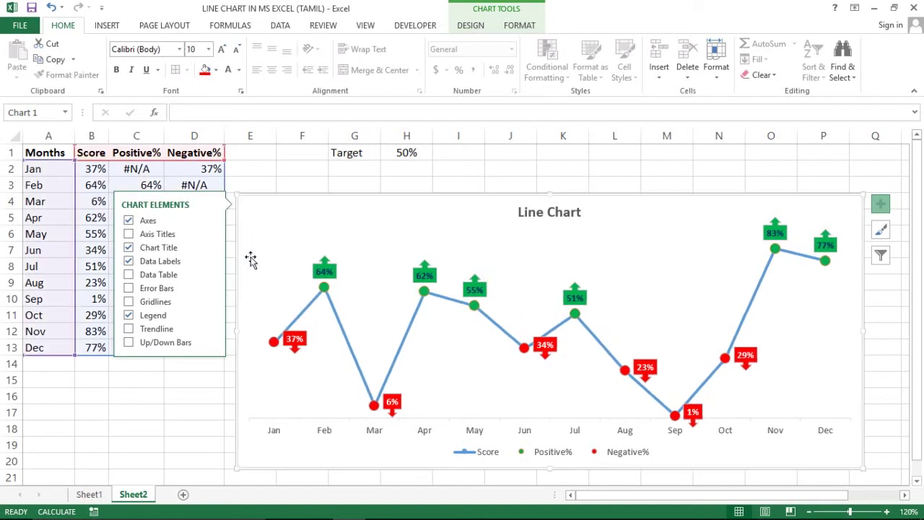
left_click(485, 453)
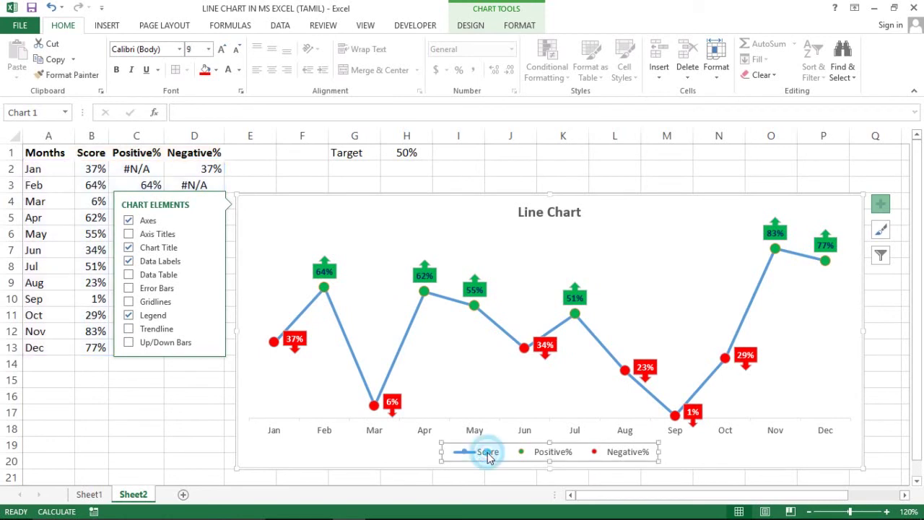
key("Delete")
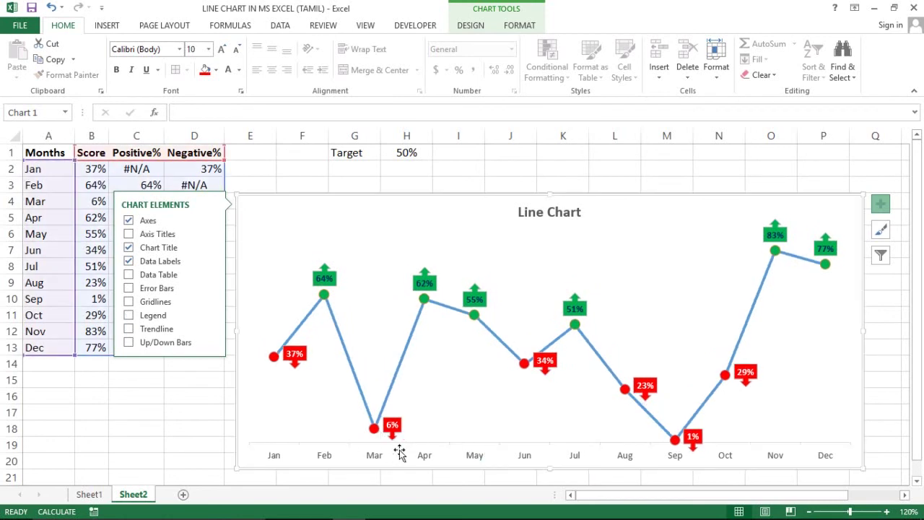
- Make the month axis labels bold, one size larger, and dark blue
left_click(323, 458)
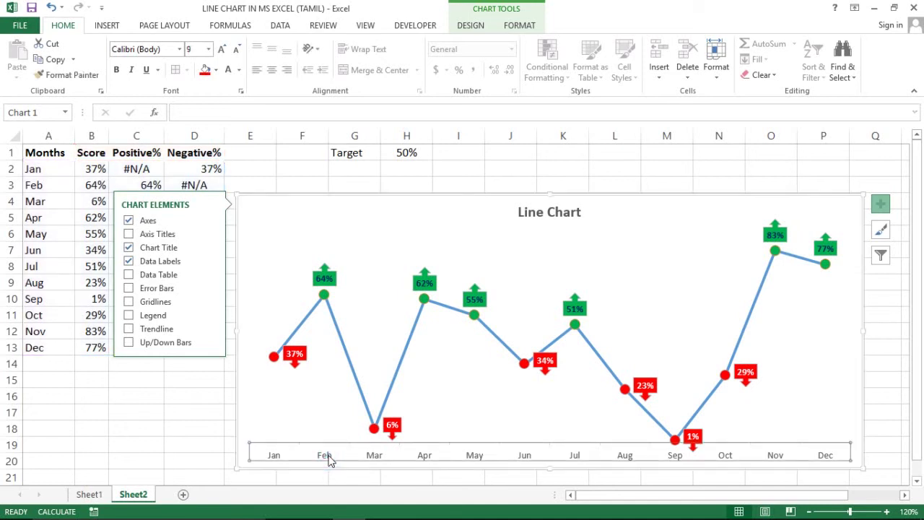
key("ctrl+b")
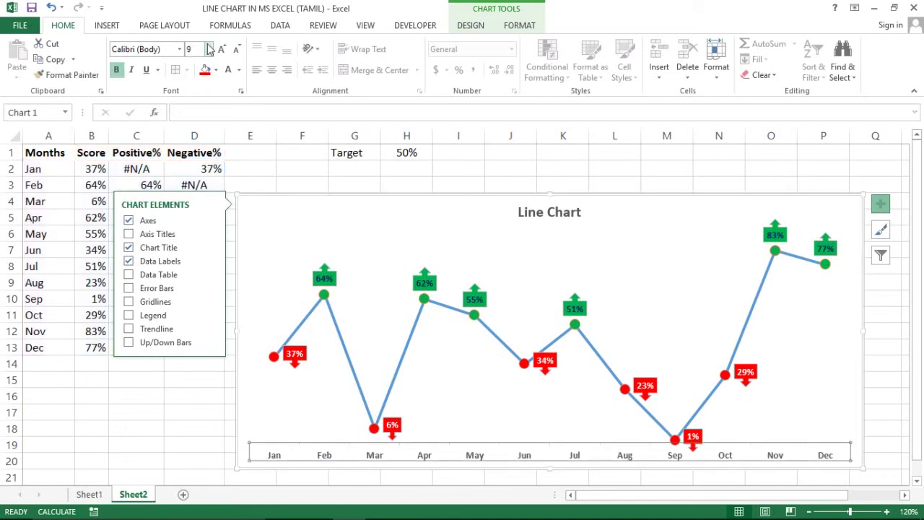
left_click(209, 47)
left_click(193, 104)
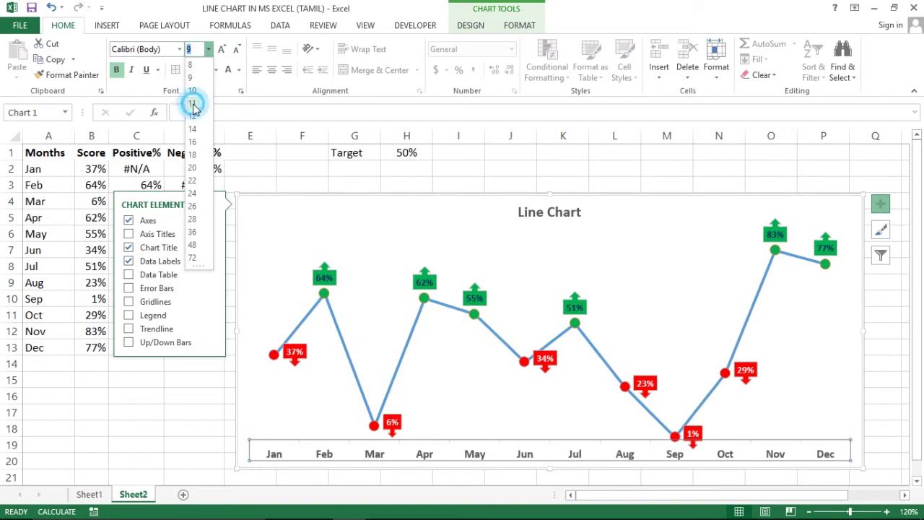
left_click(239, 70)
left_click(320, 191)
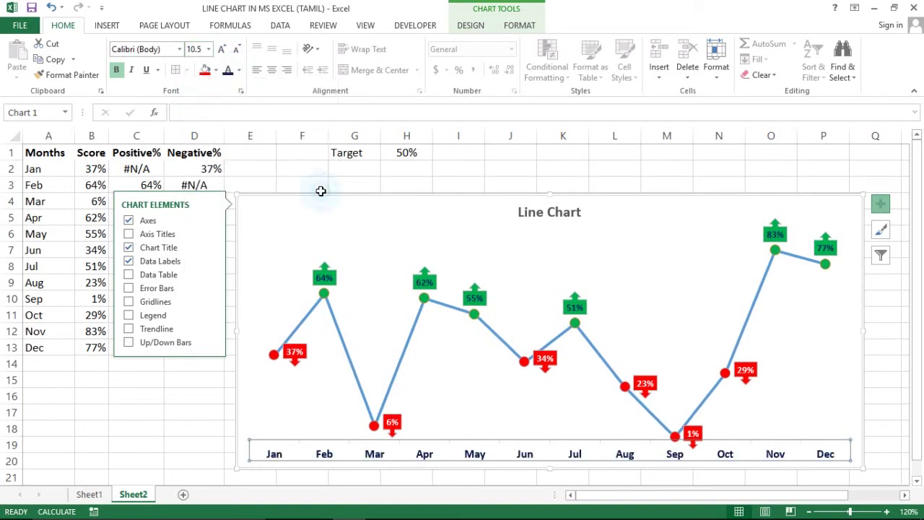
- Colour the 'Line Chart' title dark blue to match
left_click(538, 211)
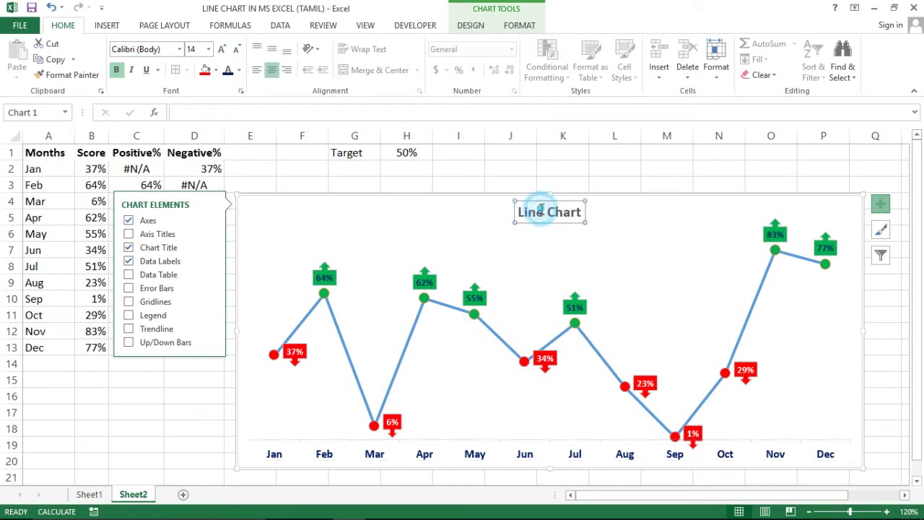
left_click(228, 72)
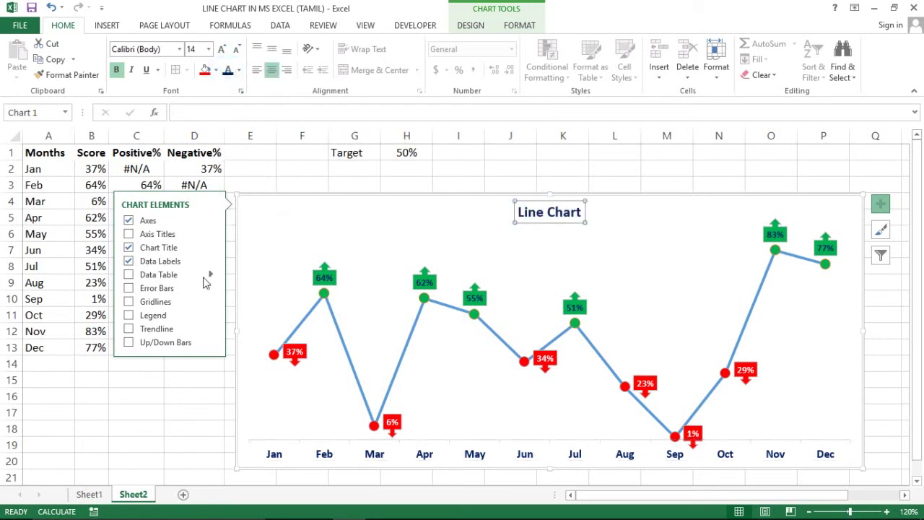
left_click(261, 389)
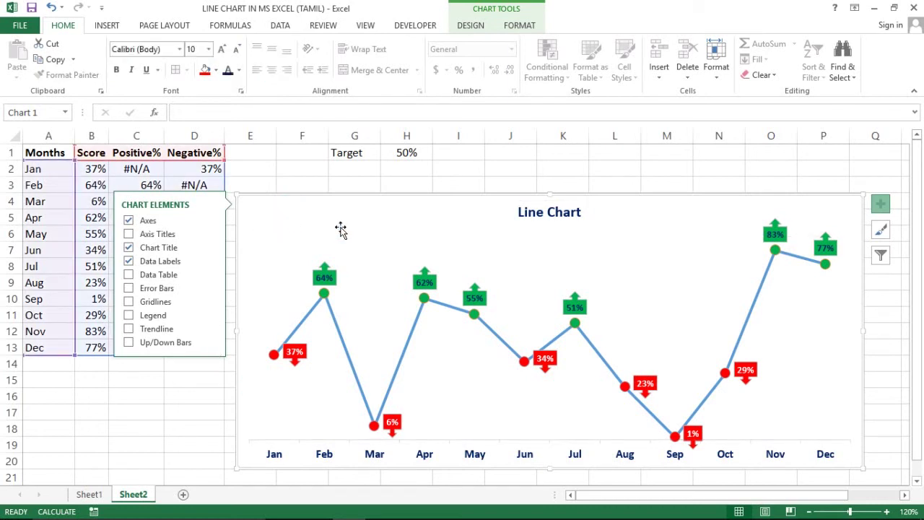
left_click(172, 379)
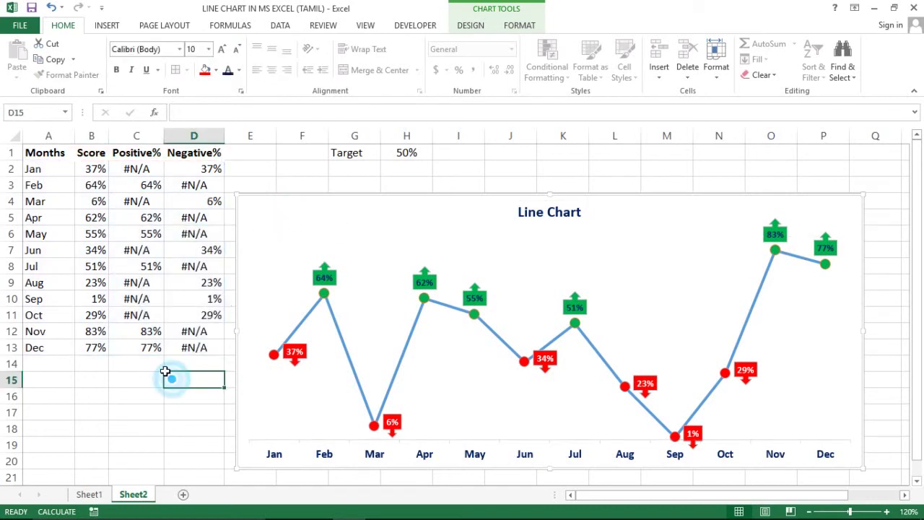
- Move the chart left over the table and turn the A1:D13 text white to hide it
left_click(334, 202)
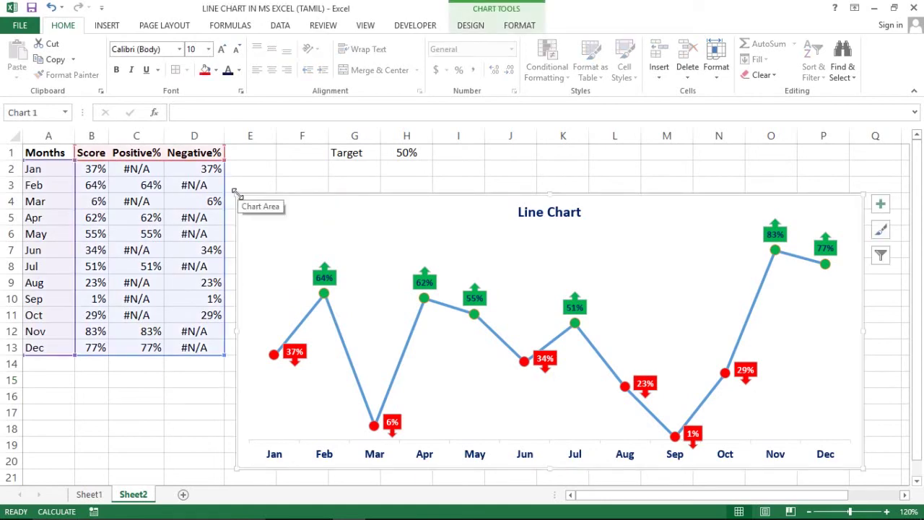
left_click_drag(240, 199, 72, 180)
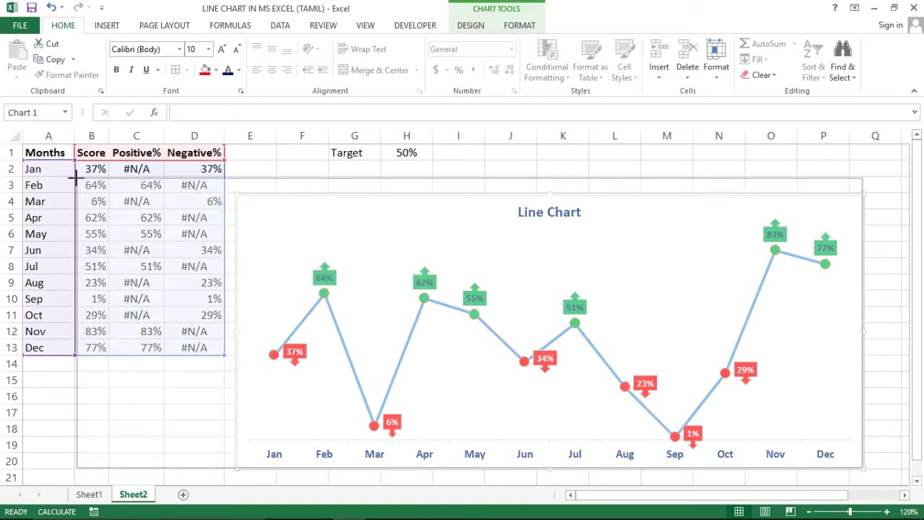
left_click(48, 153)
key("shift+Right")
key("shift+Right")
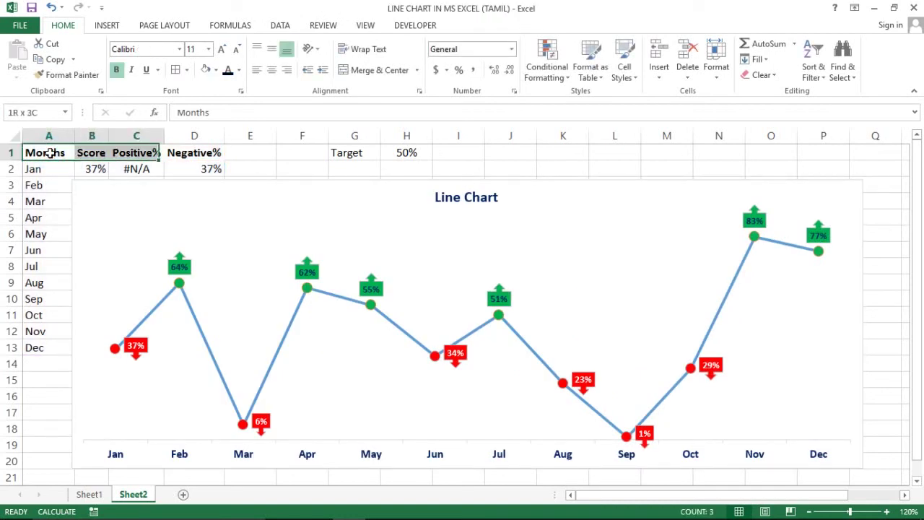
key("shift+Right")
key("ctrl+shift+Down")
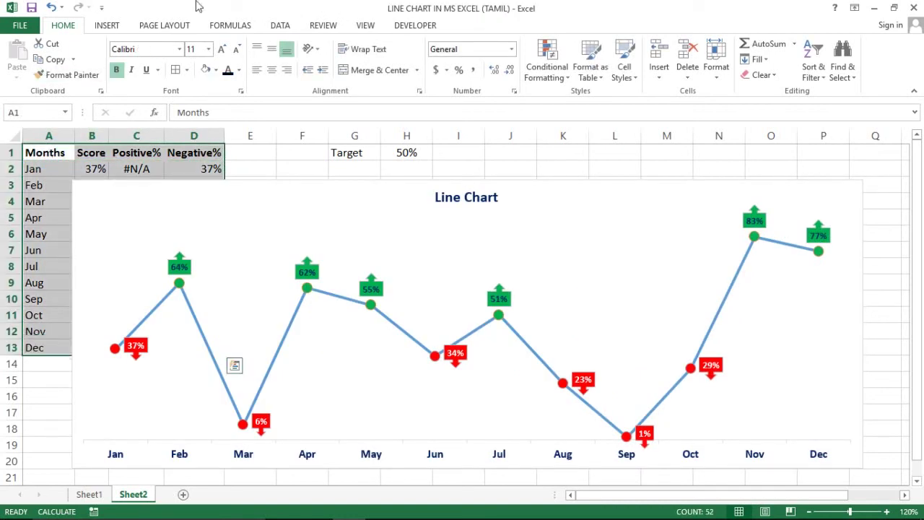
left_click(239, 71)
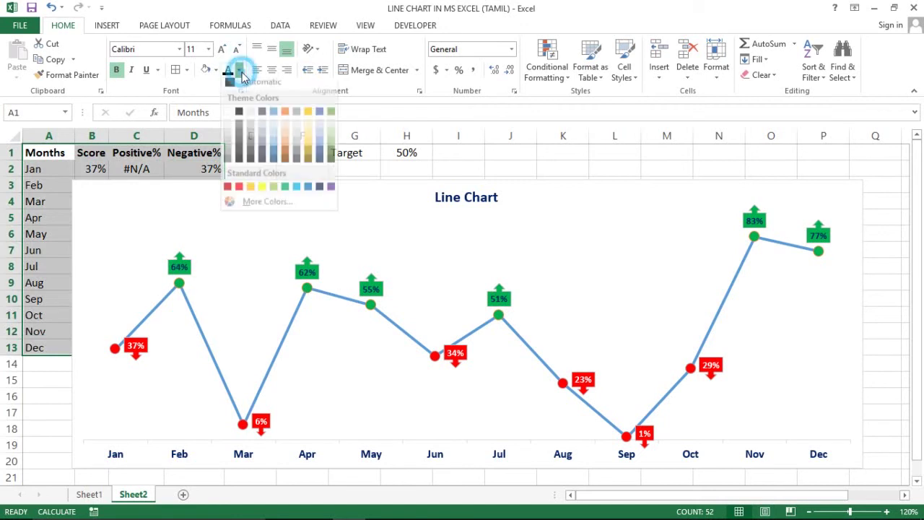
left_click(228, 117)
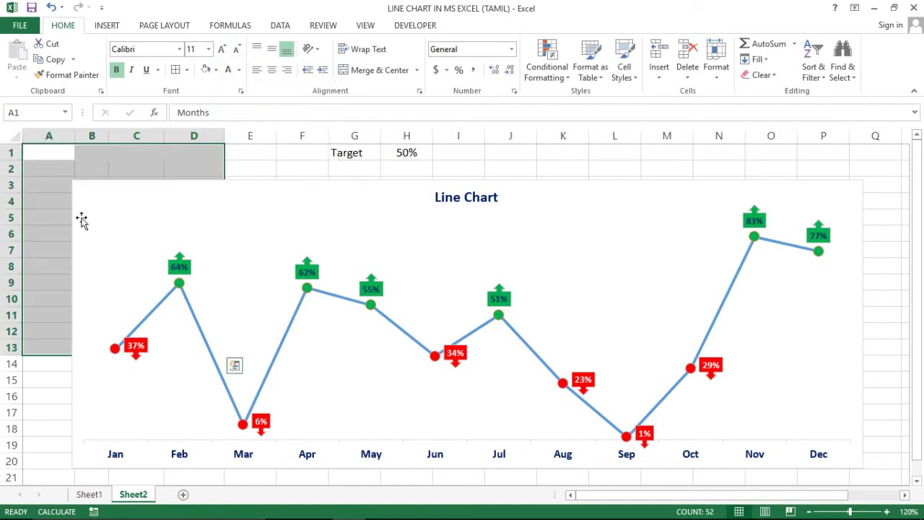
left_click(40, 396)
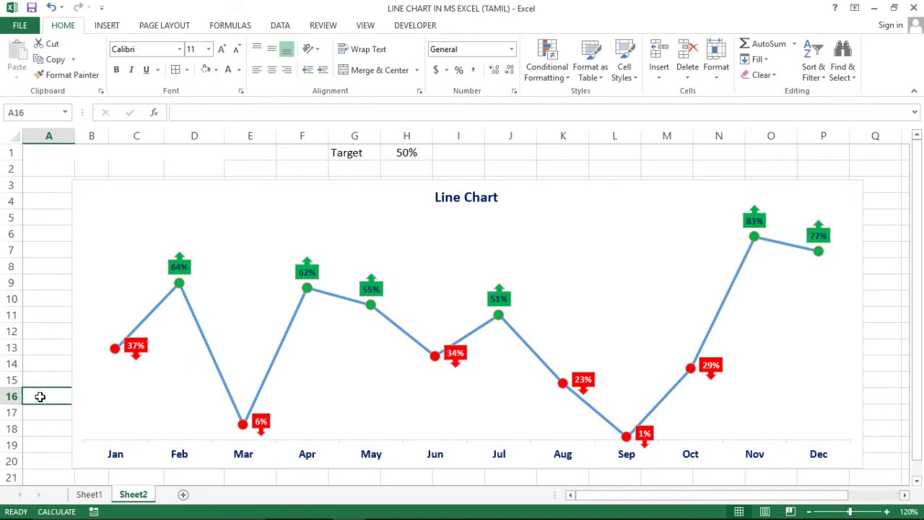
- Switch off the sheet gridlines and select the Target cells G1:H1
left_click(366, 27)
left_click(154, 72)
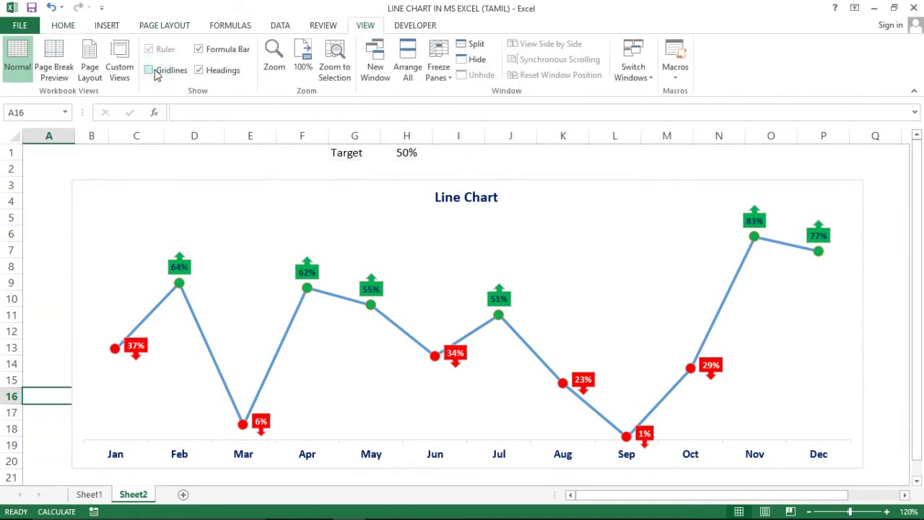
left_click(491, 151)
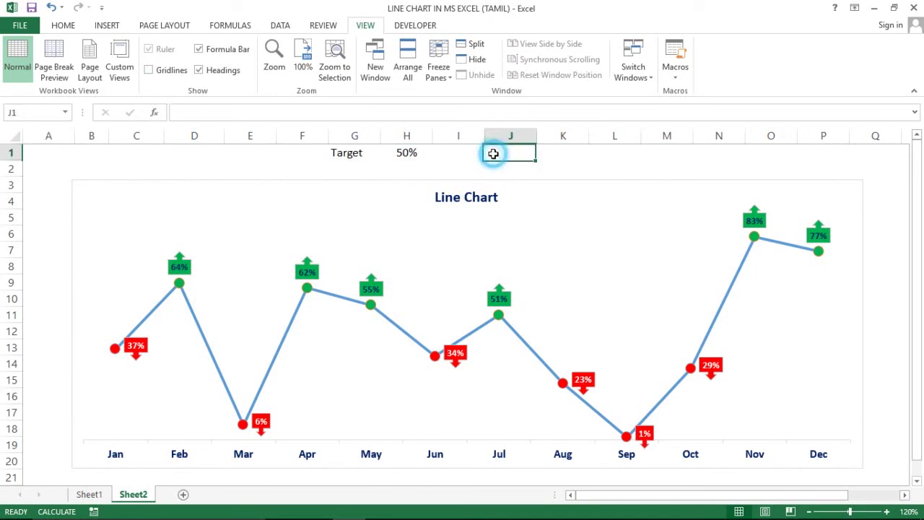
left_click(343, 156)
key("shift+Right")
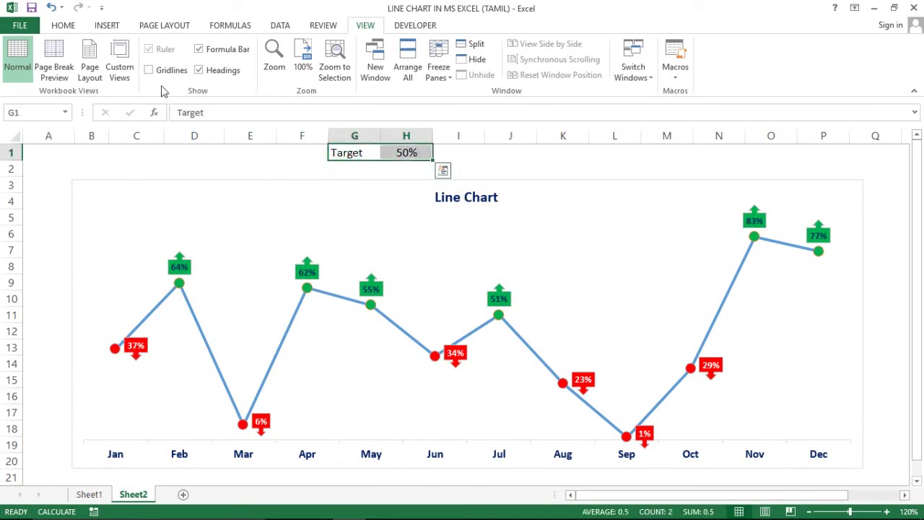
left_click(64, 25)
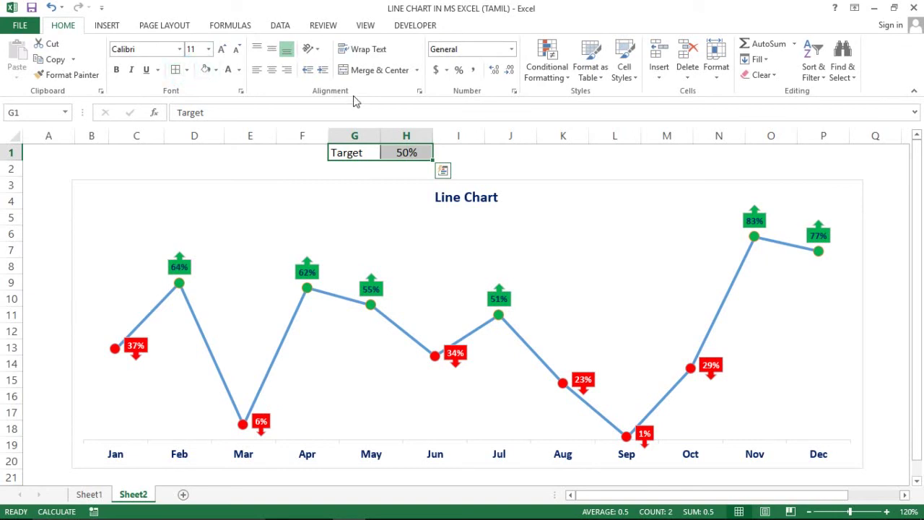
left_click(209, 49)
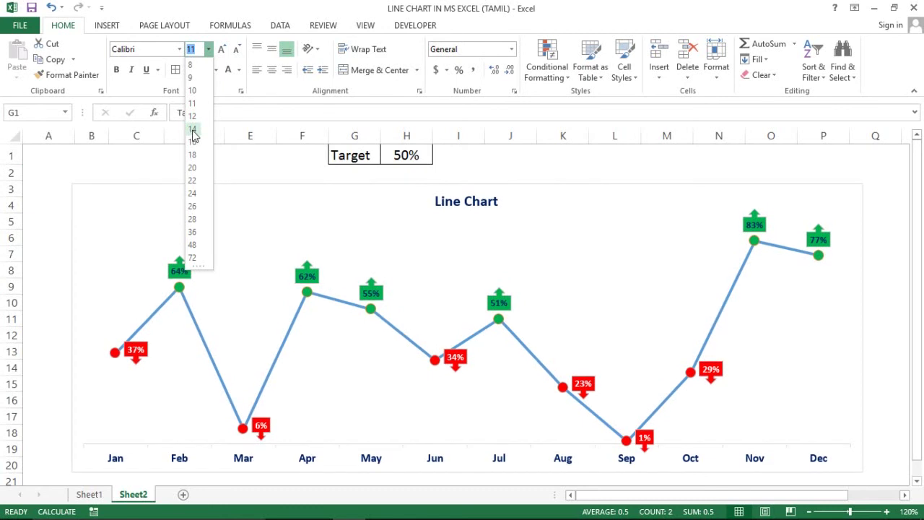
left_click(192, 129)
left_click(169, 207)
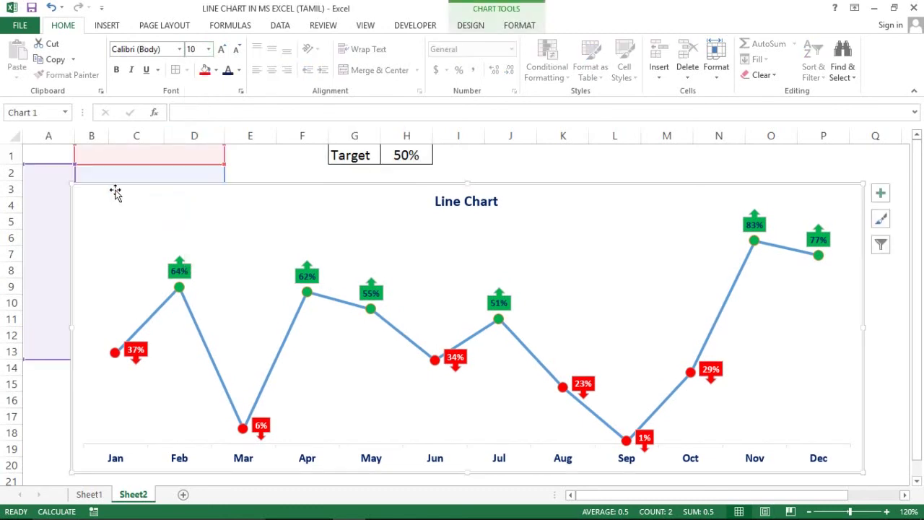
left_click_drag(116, 194, 101, 182)
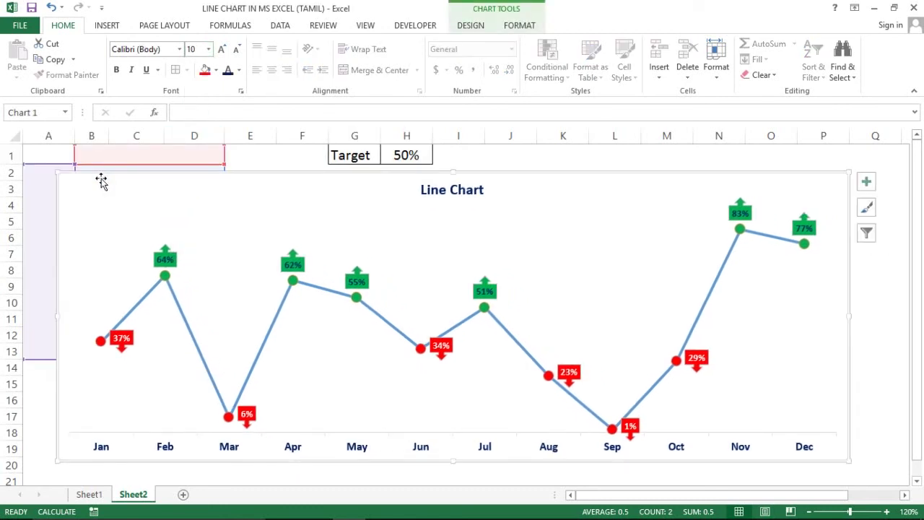
left_click_drag(351, 156, 364, 156)
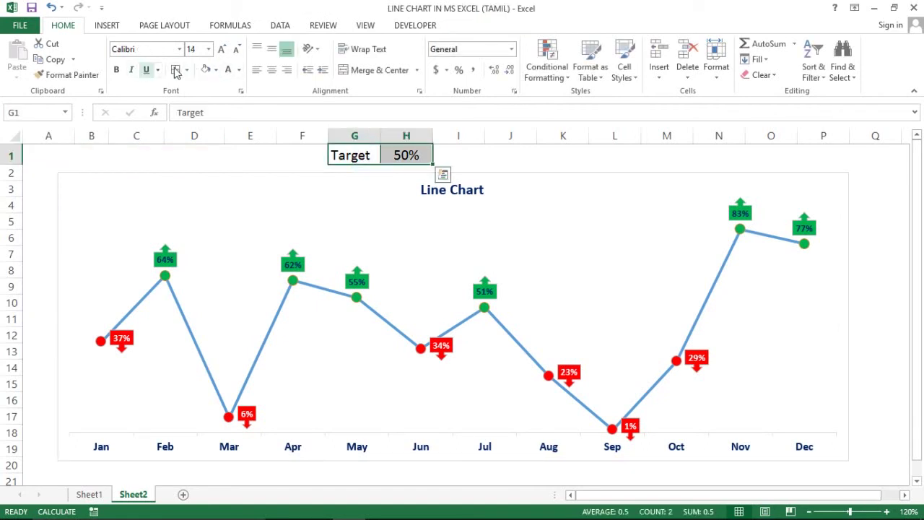
left_click(215, 70)
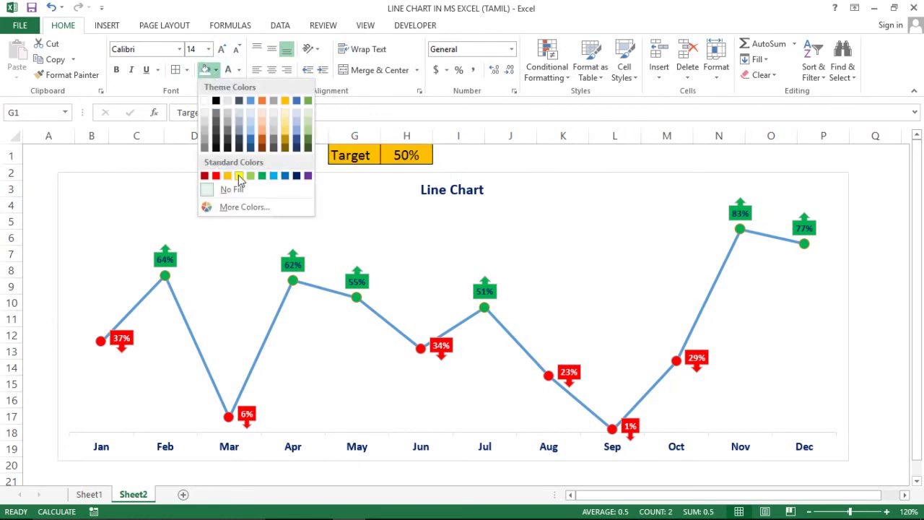
left_click(238, 175)
left_click(458, 155)
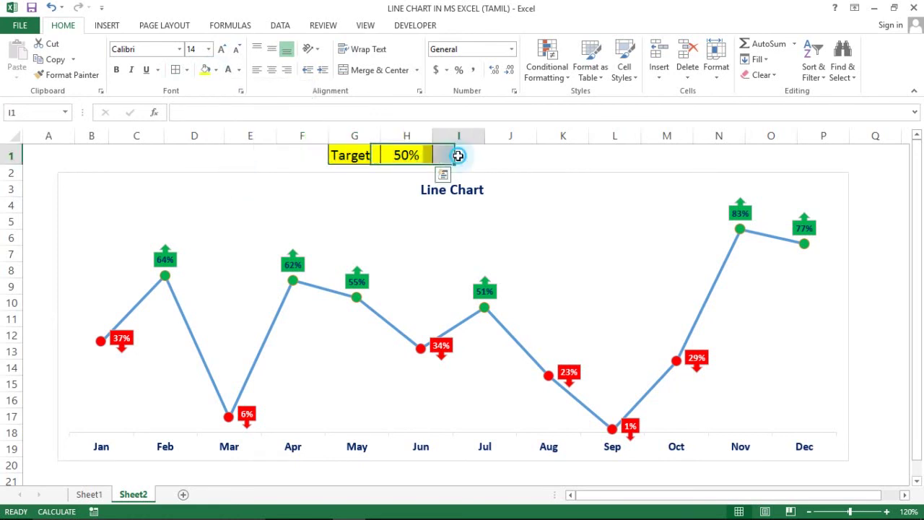
left_click(406, 156)
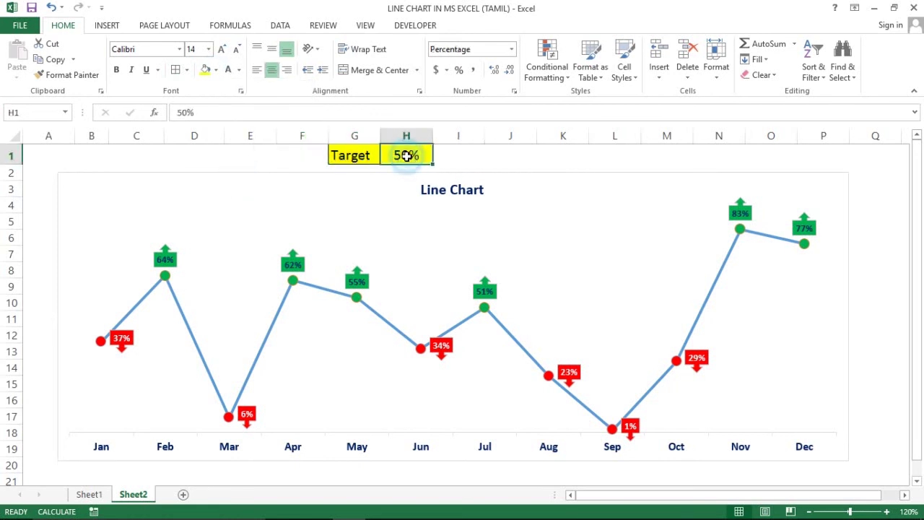
left_click(478, 146)
left_click(388, 160)
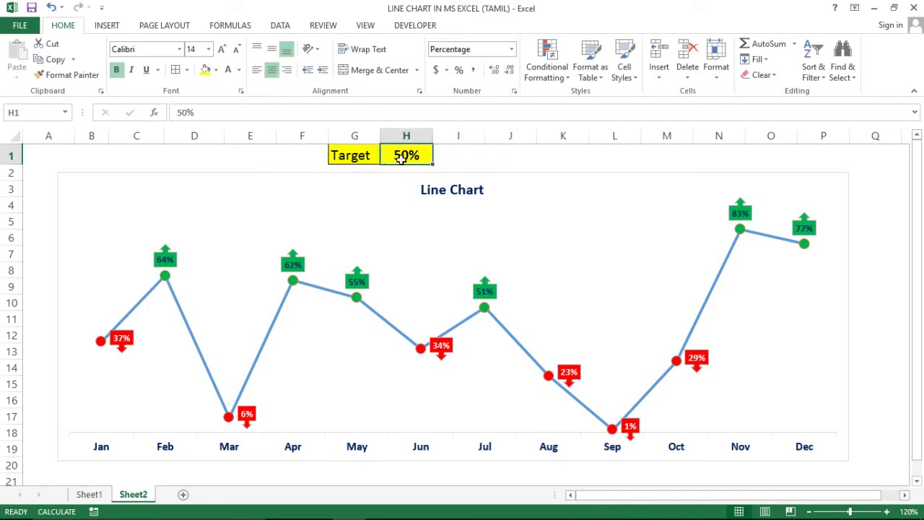
left_click(479, 155)
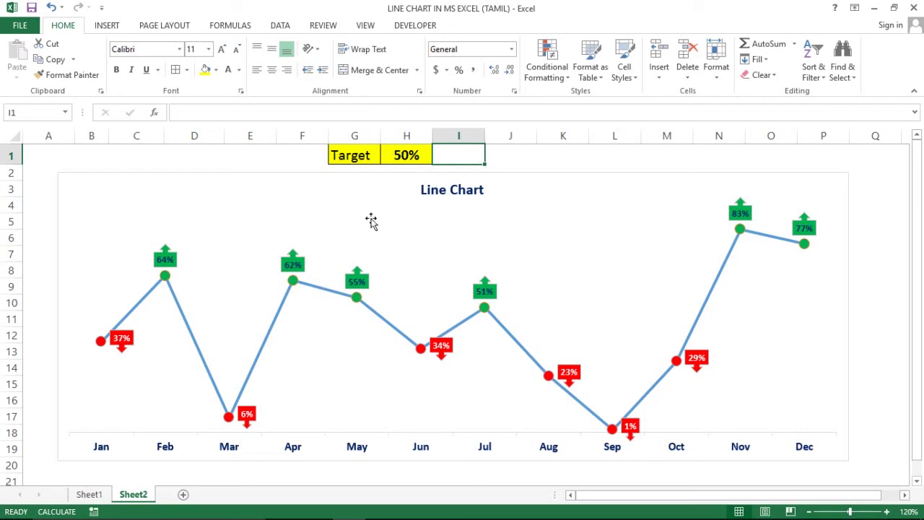
- Apply a dark blue Shape Outline to the line chart's border
left_click(398, 193)
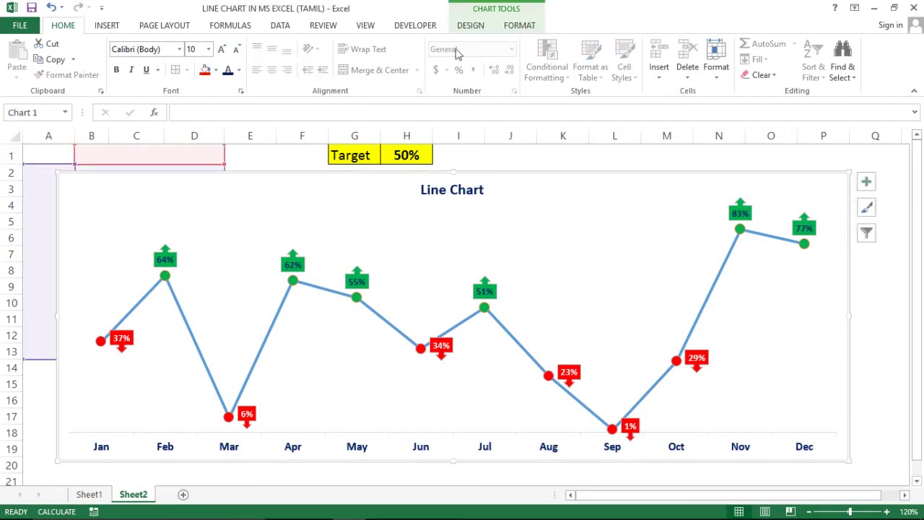
left_click(521, 27)
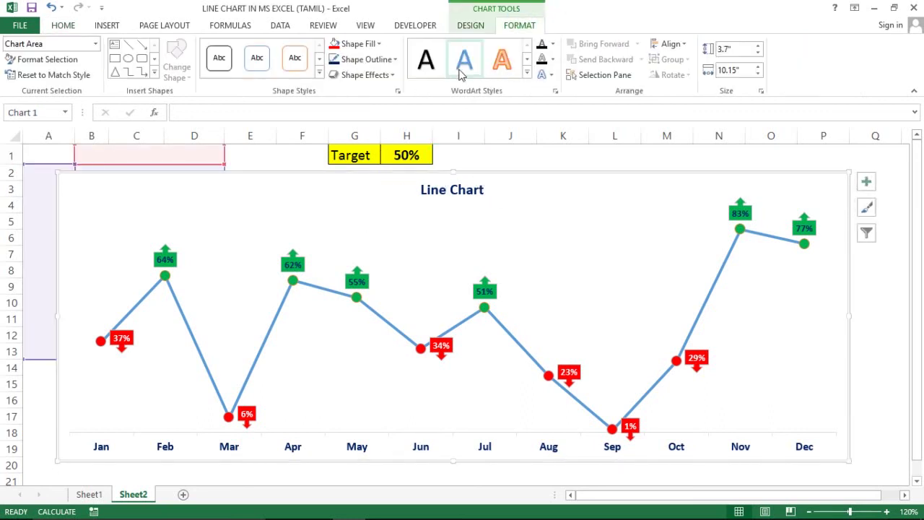
left_click(395, 60)
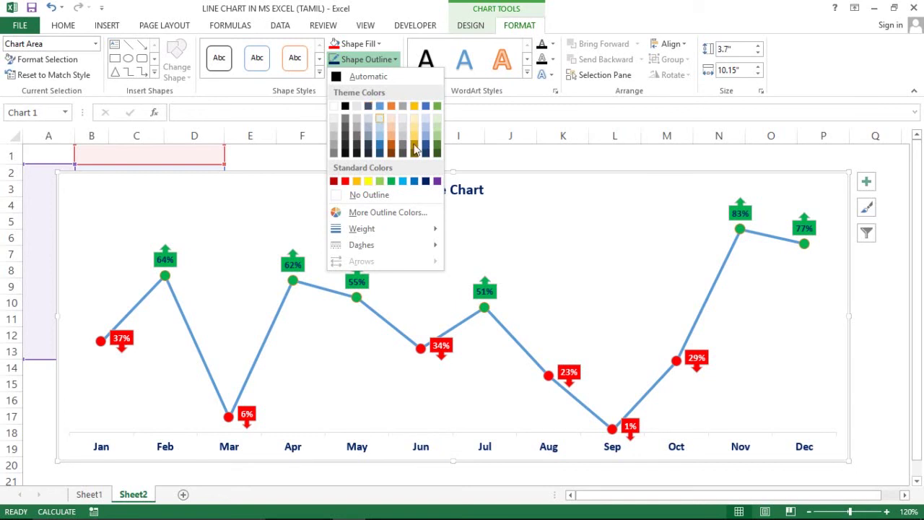
left_click(426, 181)
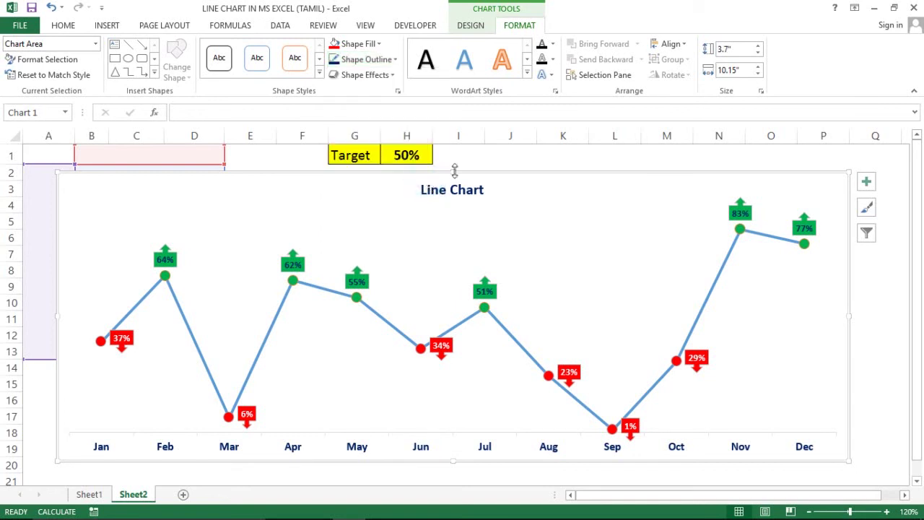
left_click(498, 155)
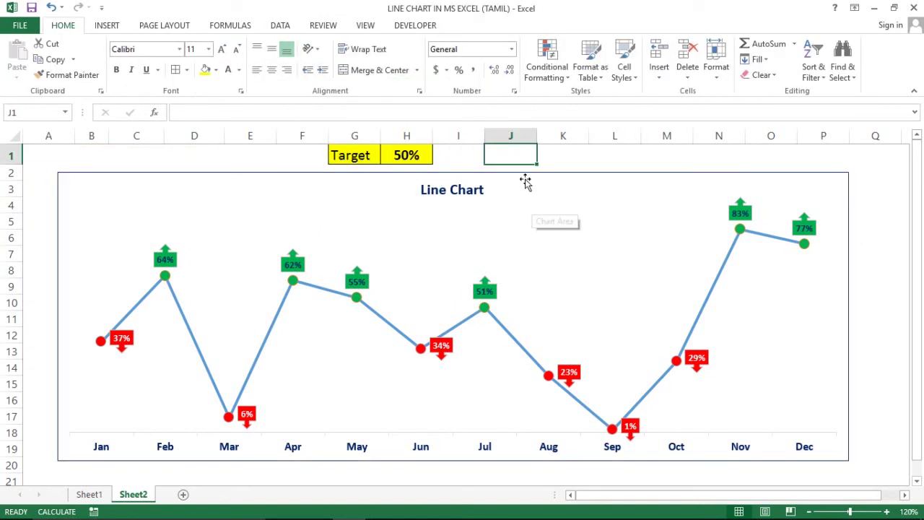
- Fill the chart area with a light cream theme colour via Shape Fill
left_click(508, 216)
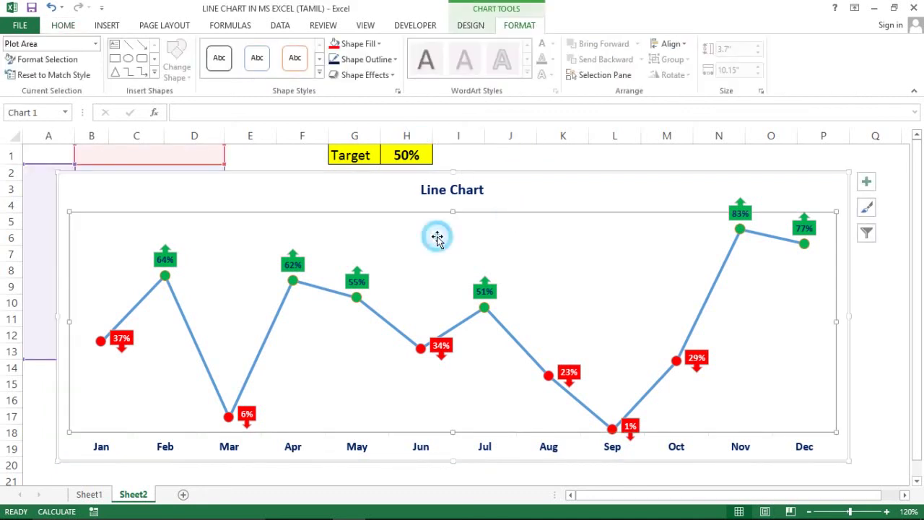
left_click(372, 193)
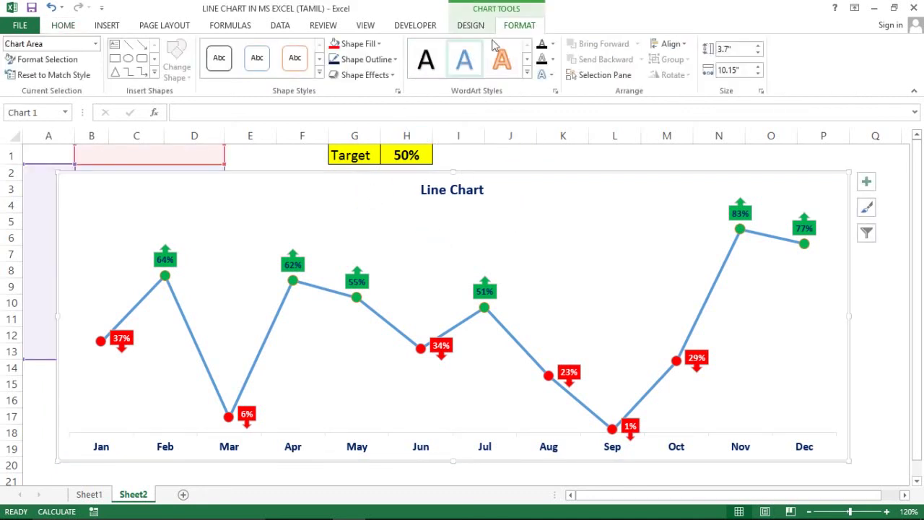
left_click(378, 44)
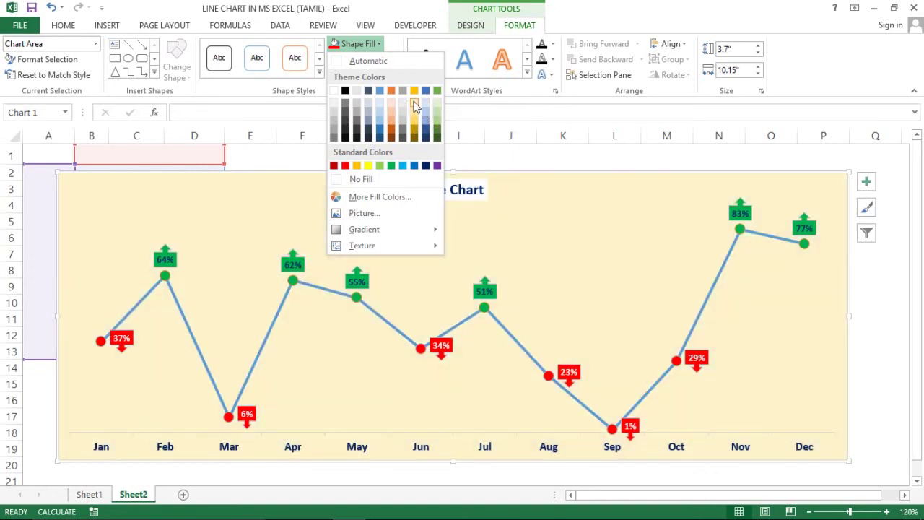
left_click(415, 106)
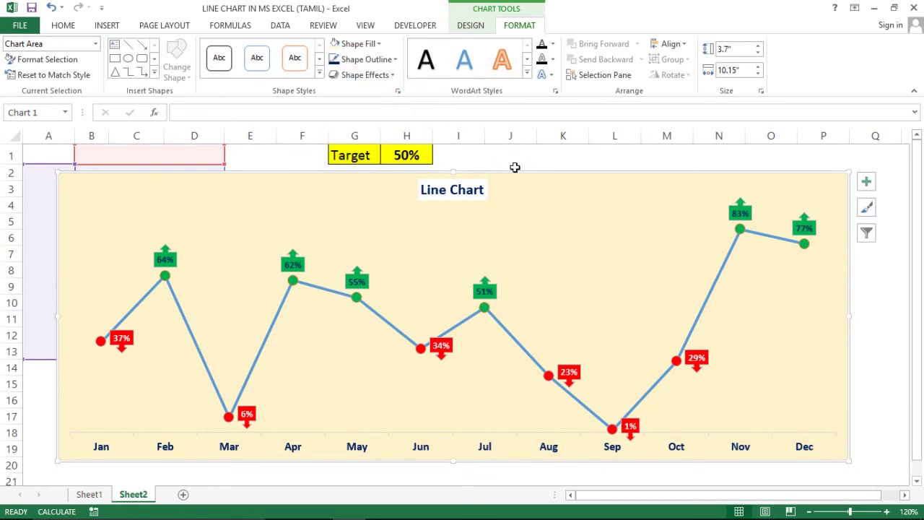
left_click(515, 167)
left_click(606, 241)
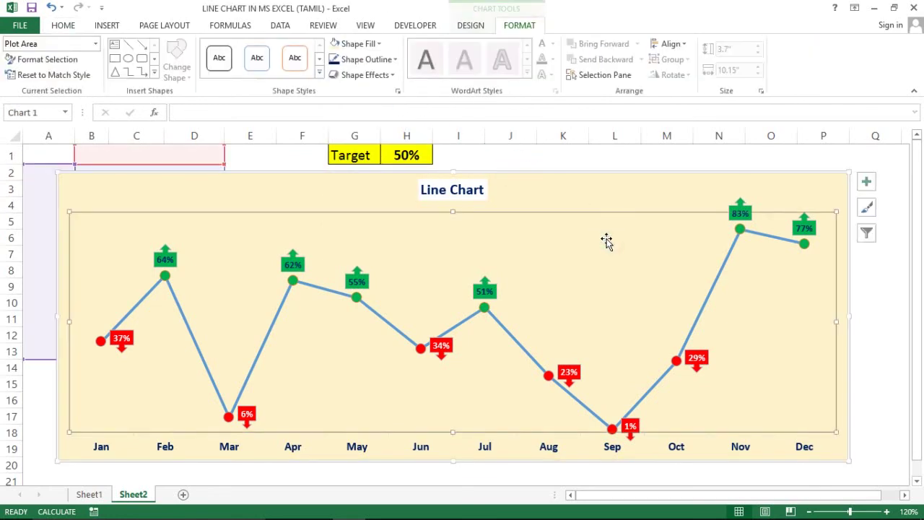
left_click(413, 154)
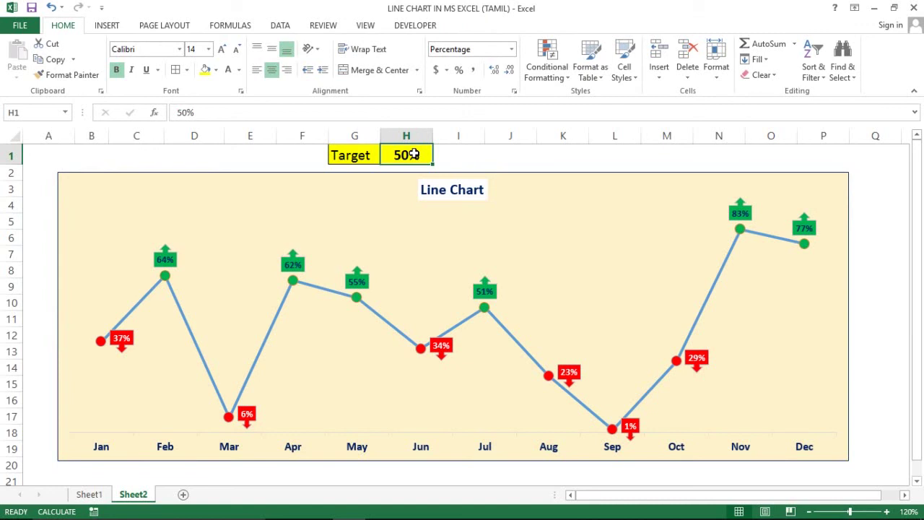
- Test the label colours by setting target H1 to 100%, then 90%
type("100")
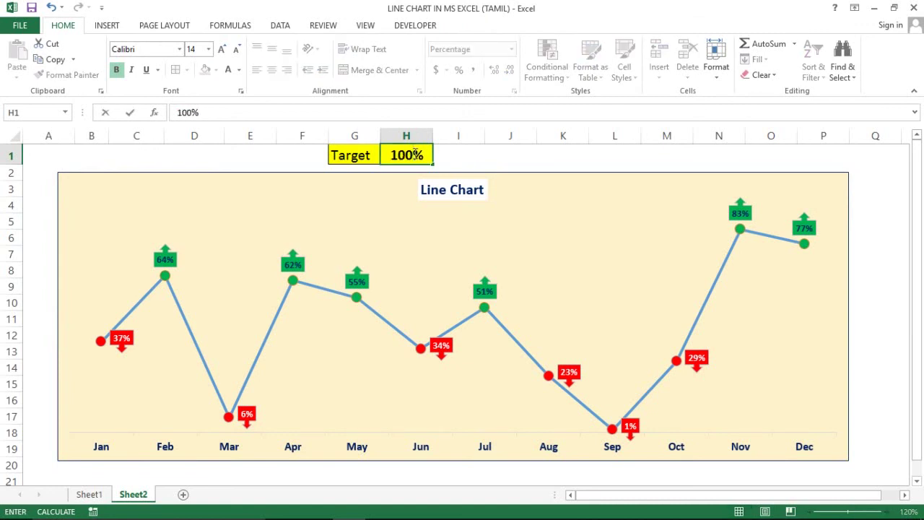
key("Return")
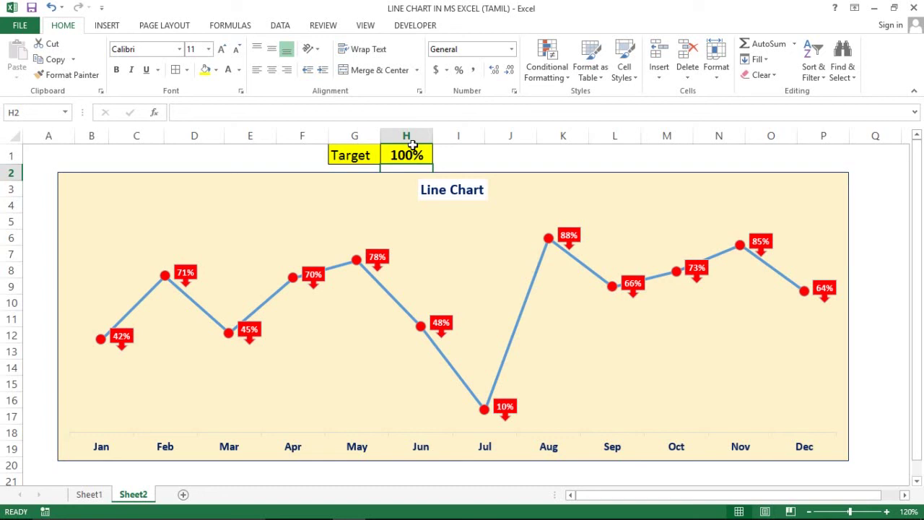
left_click(405, 151)
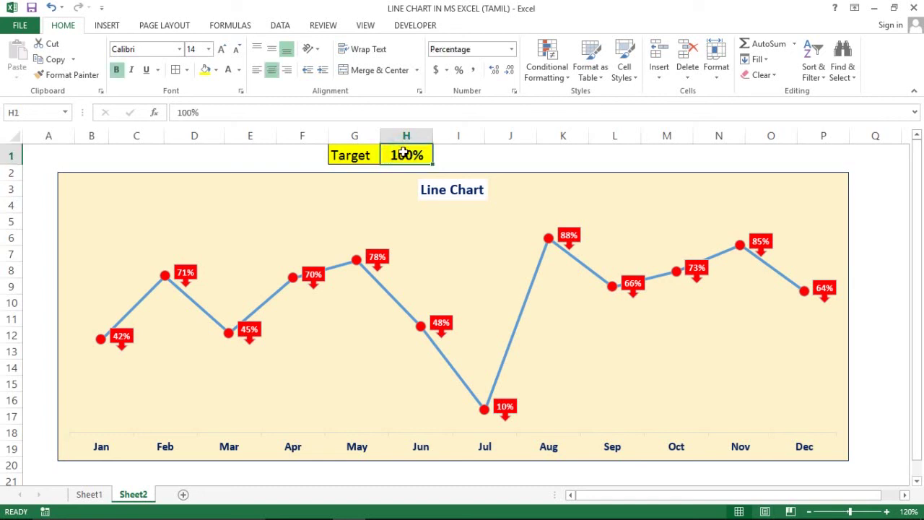
type("90")
key("Return")
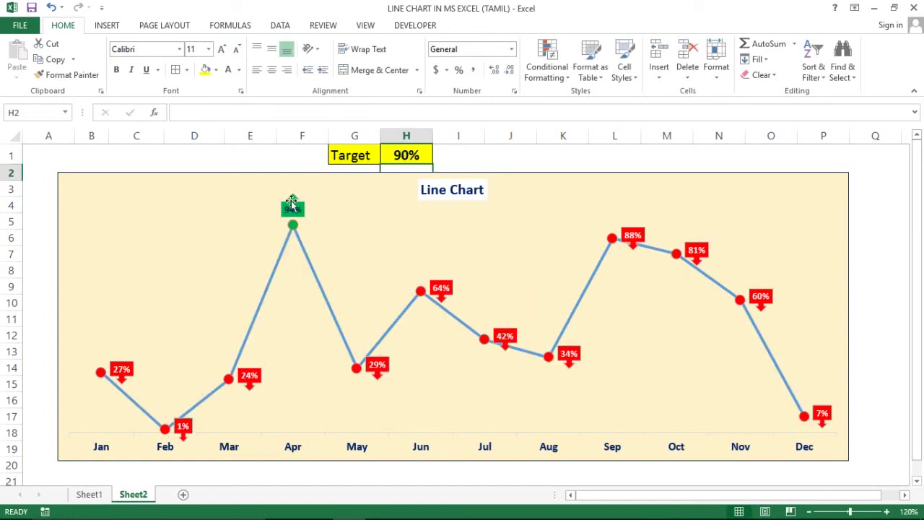
- Set target H1 to 40% so only Mar and Dec show red down-arrows
left_click(406, 155)
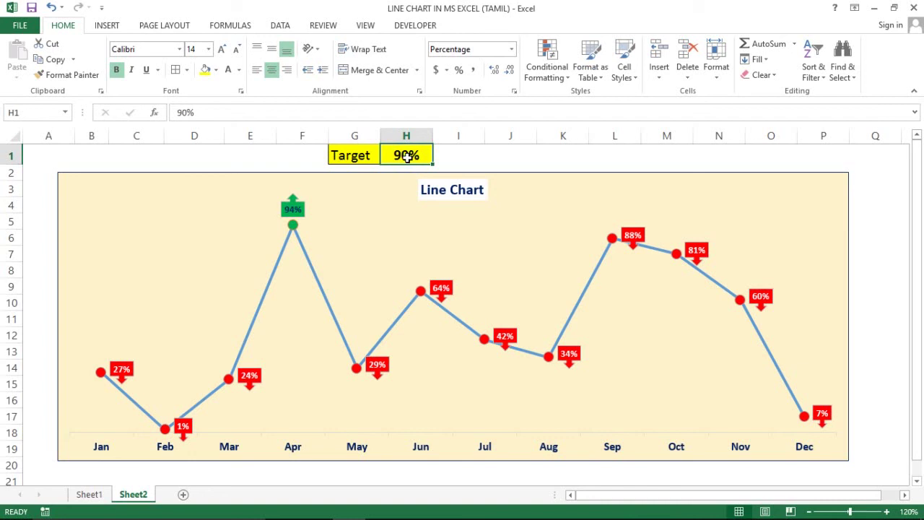
type("40")
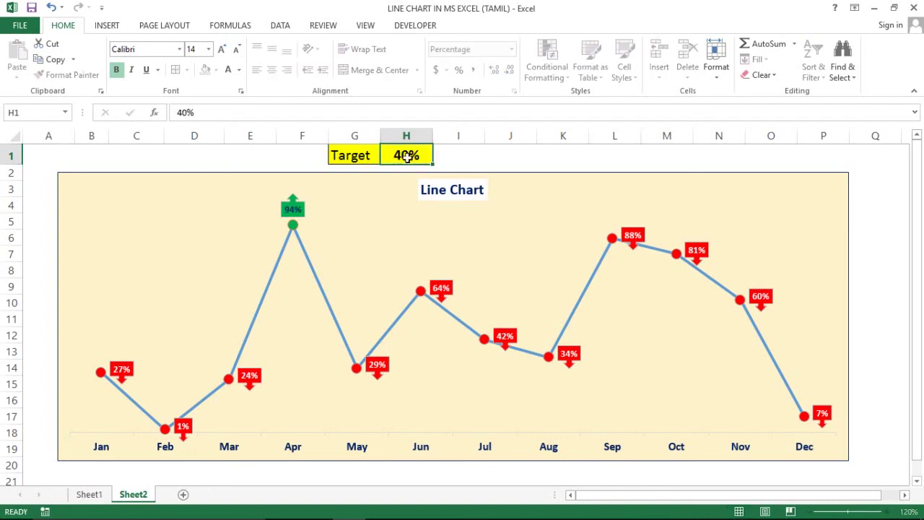
key("Return")
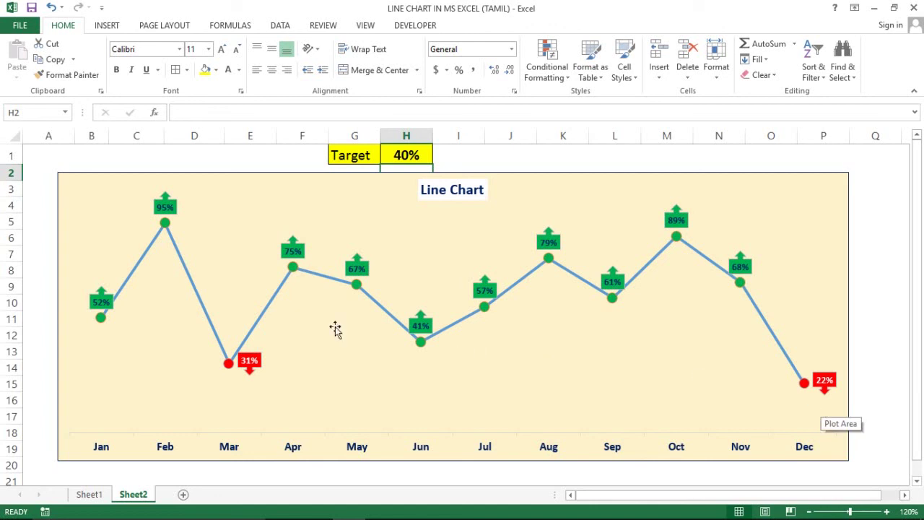
left_click(488, 152)
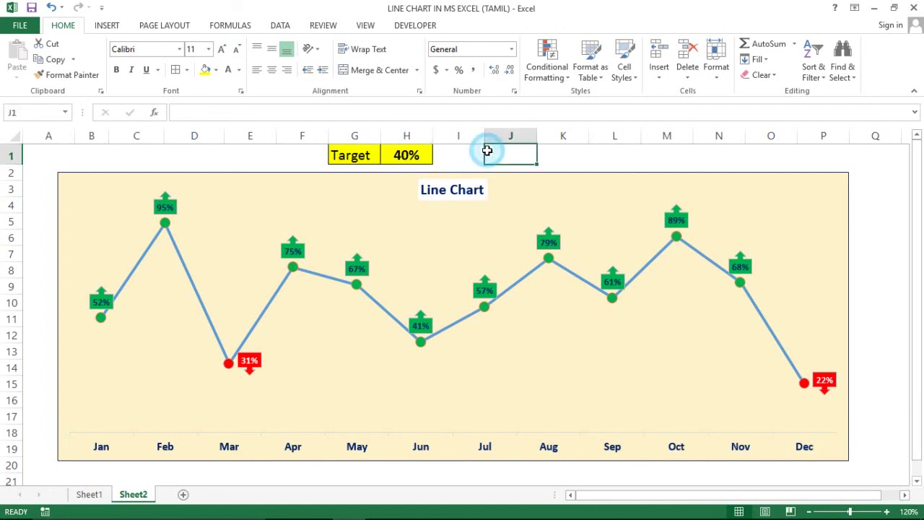
left_click(396, 155)
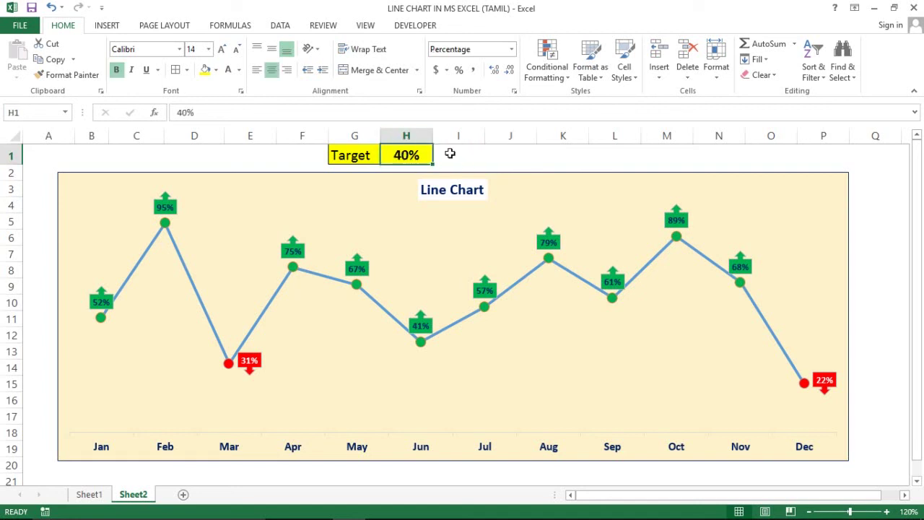
left_click(473, 153)
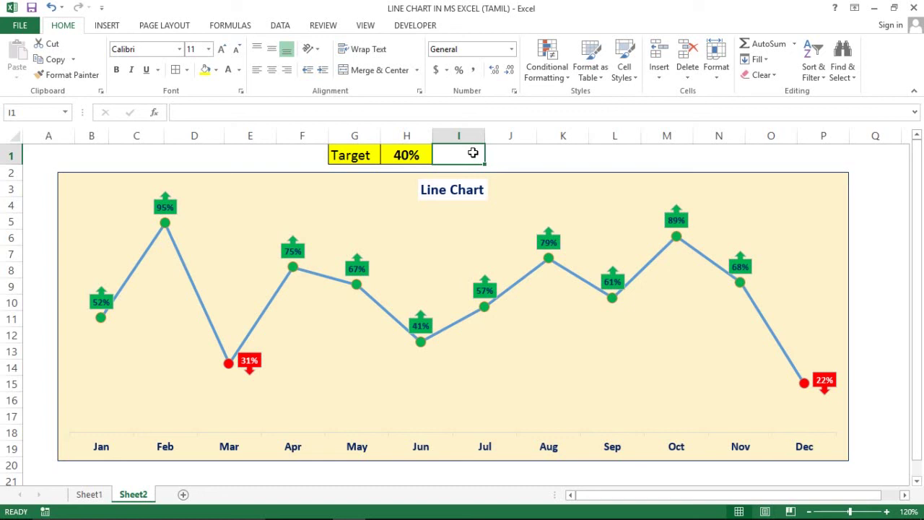
left_click(592, 157)
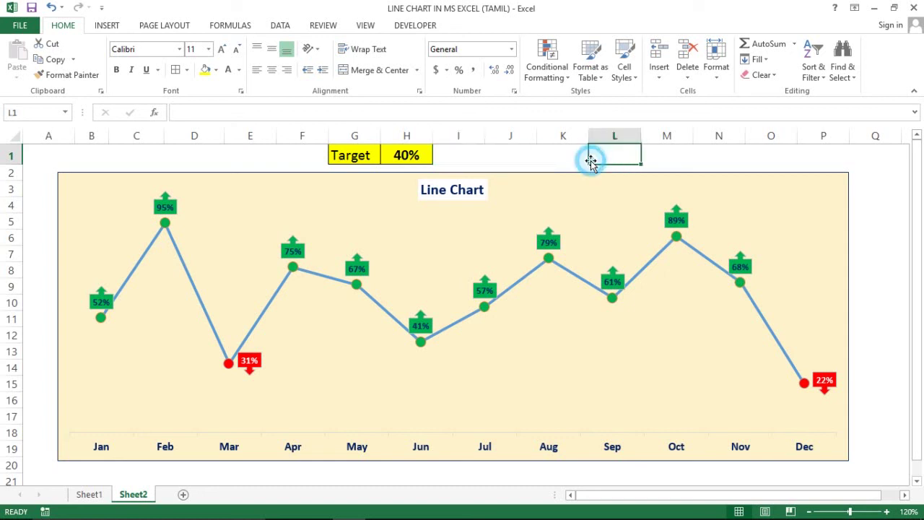